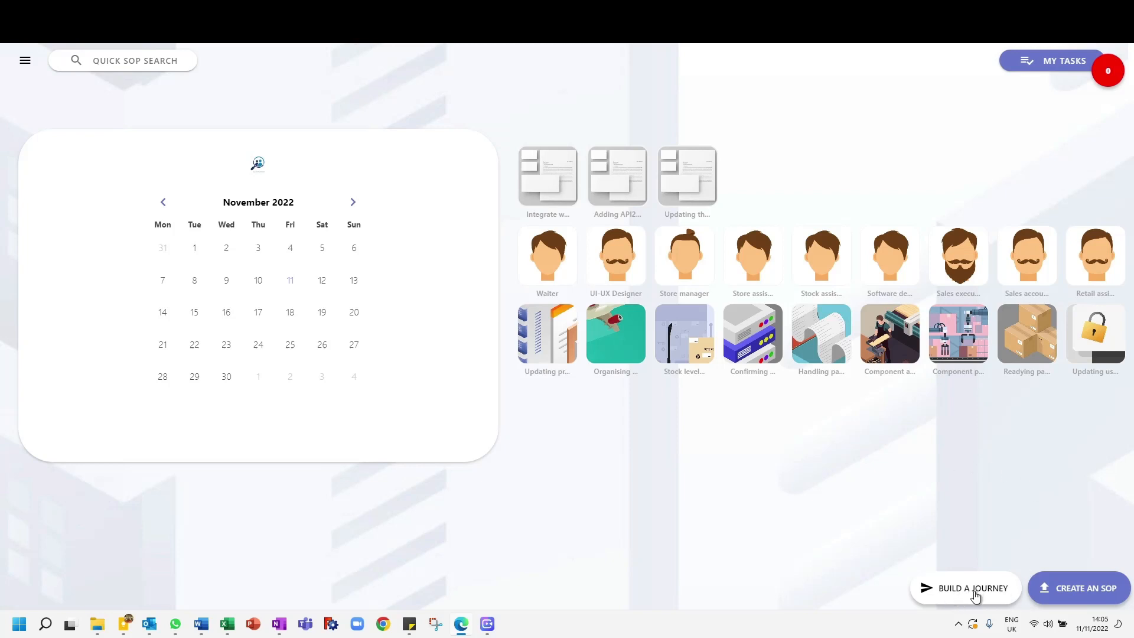
# Step: Open a new journey to build and look over the blank form's stages
pyautogui.click(22, 64)
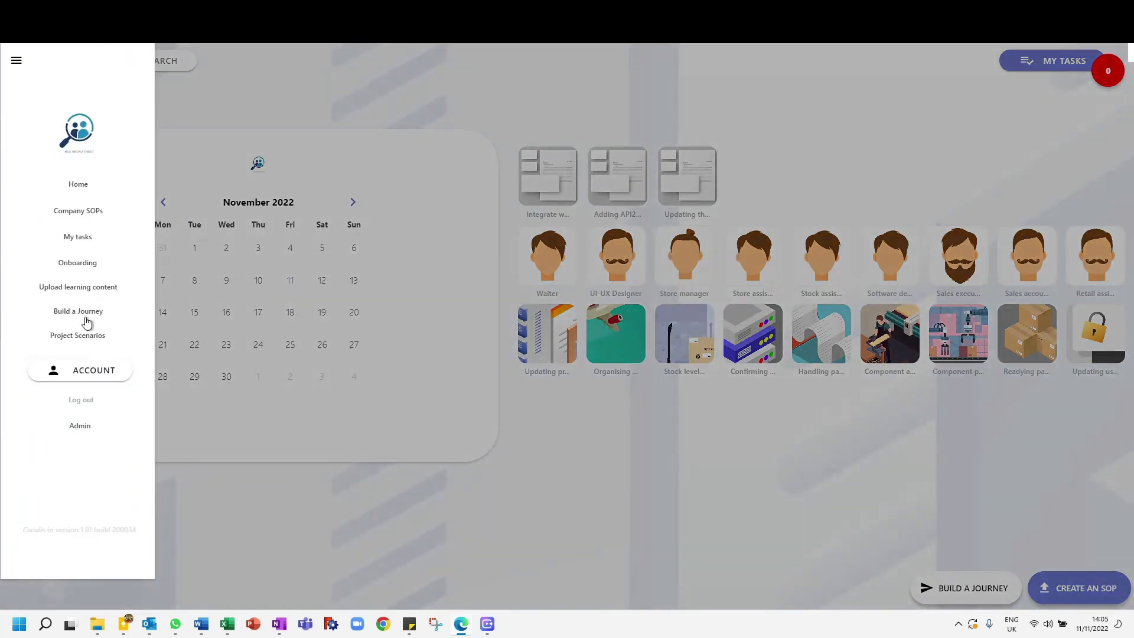
pyautogui.click(20, 60)
pyautogui.click(992, 600)
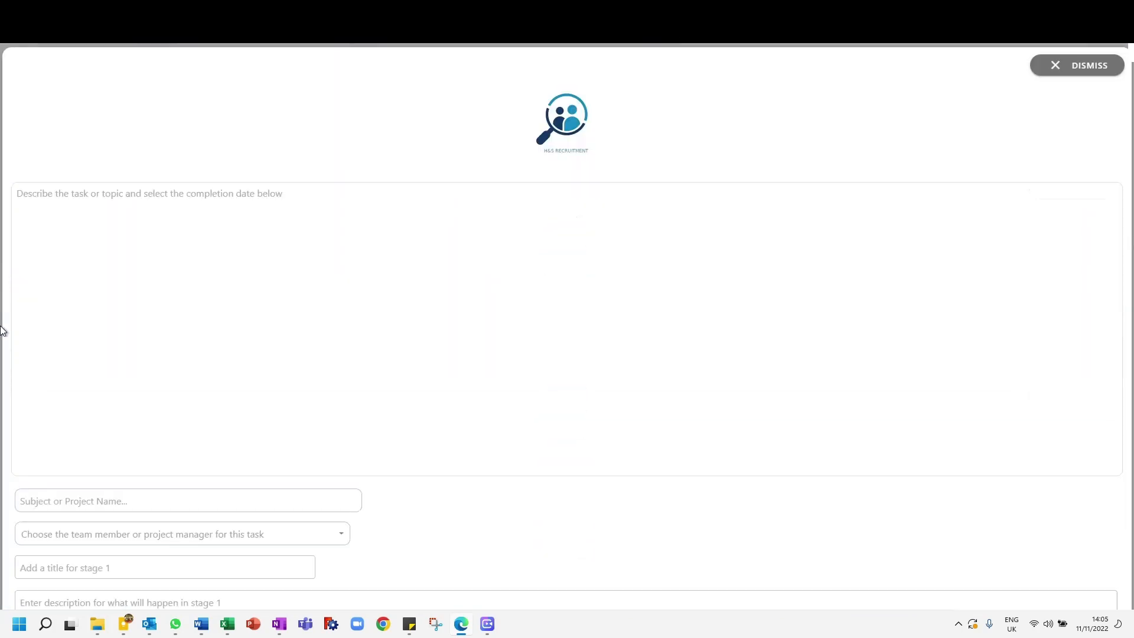
pyautogui.scroll(-10, 4, 329)
pyautogui.scroll(-3, 5, 329)
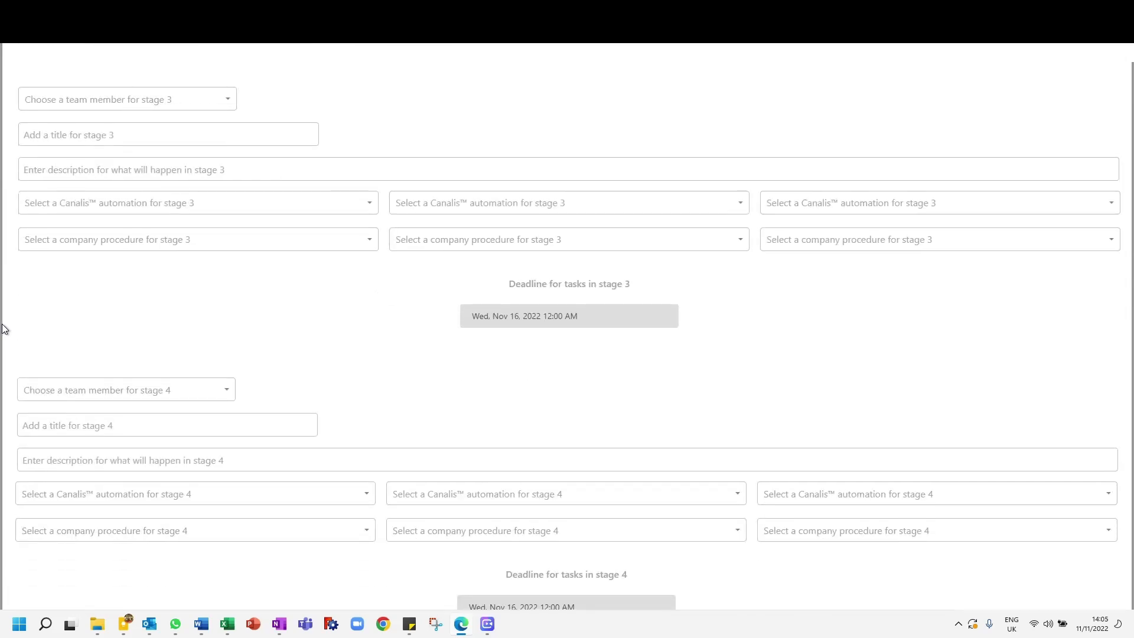
pyautogui.scroll(-16, 4, 329)
pyautogui.scroll(7, 6, 327)
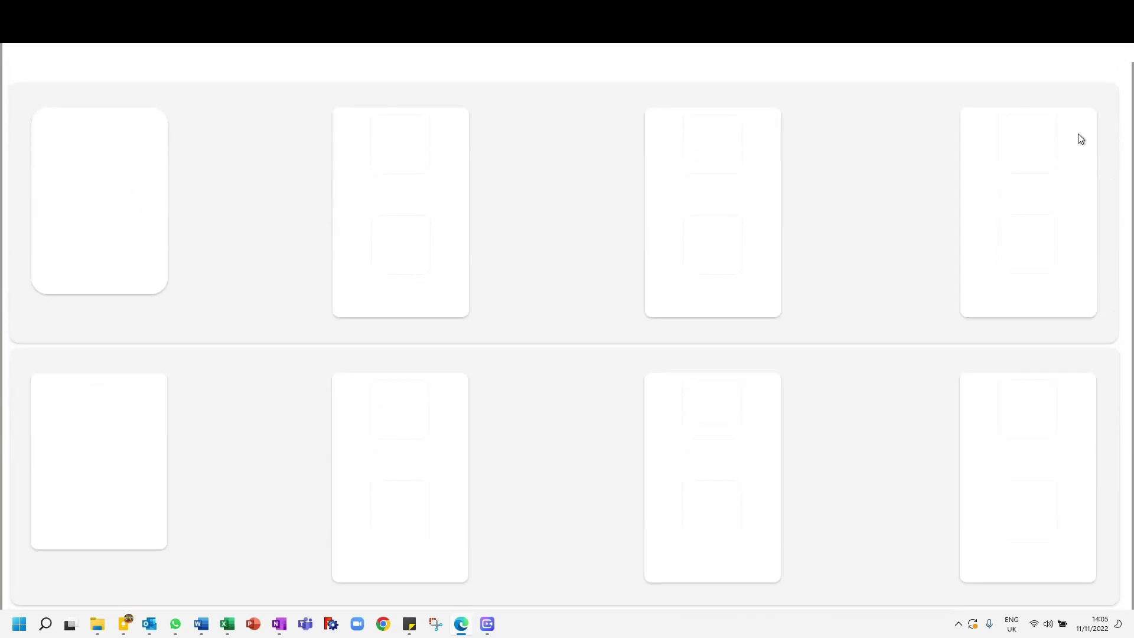
pyautogui.scroll(12, 12, 443)
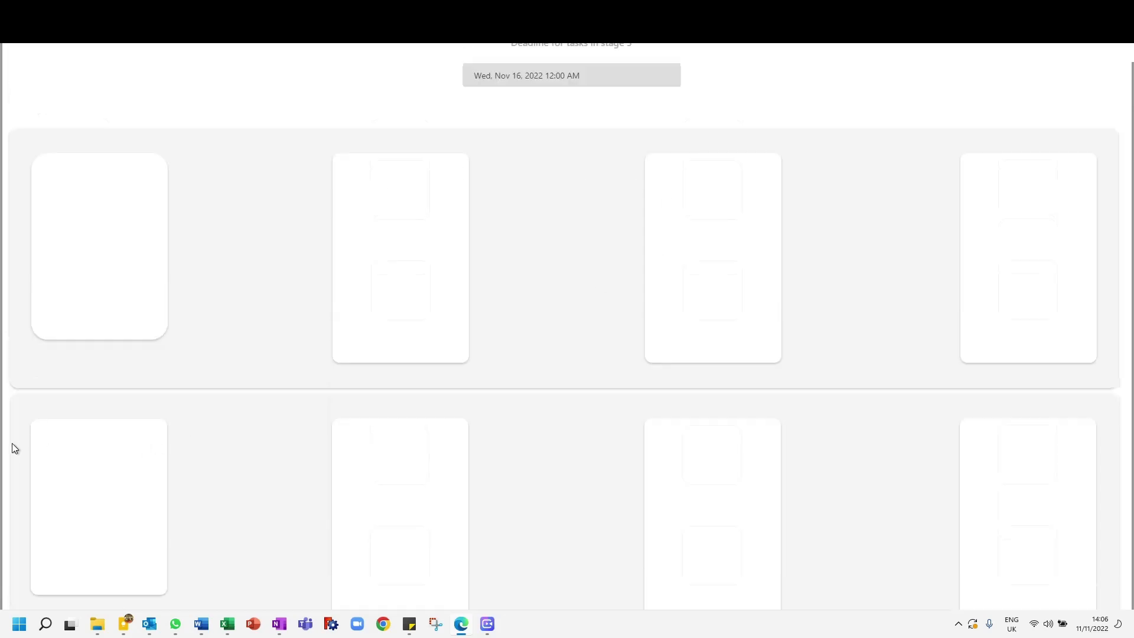
pyautogui.scroll(10, 2, 440)
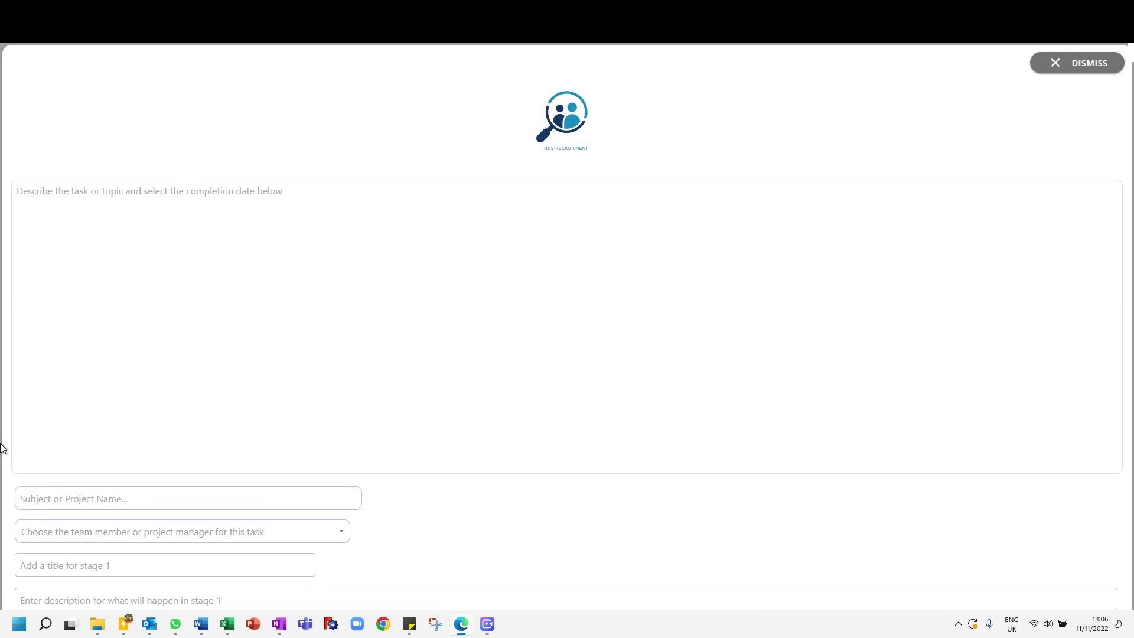
# Step: Name the project "The admin check and stock prep schedule"
pyautogui.click(304, 283)
pyautogui.scroll(-3, 10, 371)
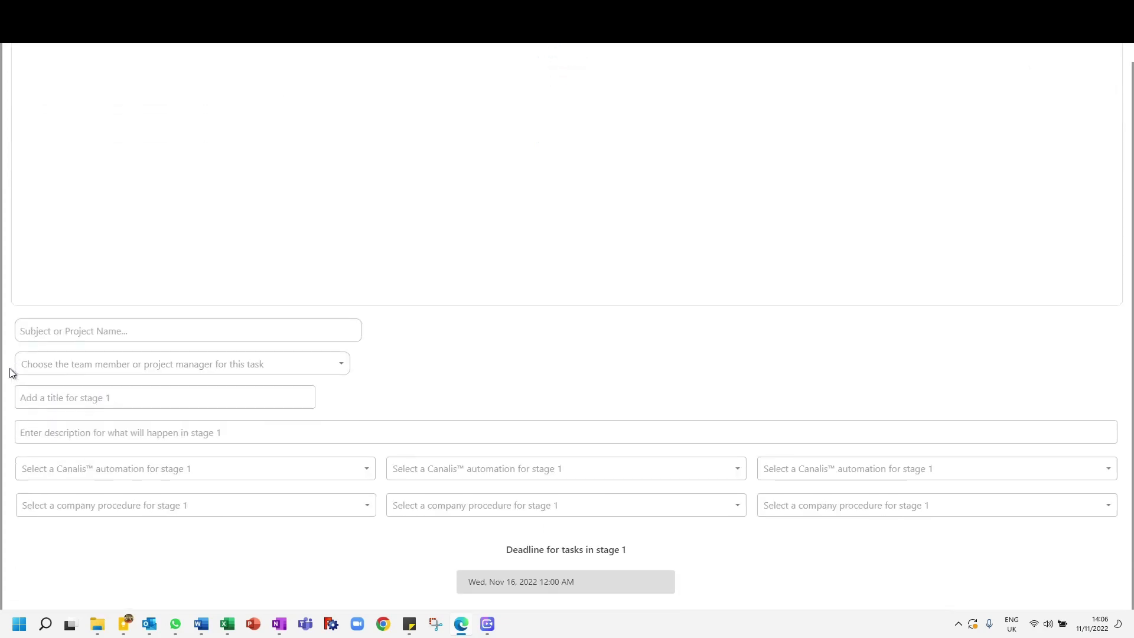
pyautogui.click(110, 323)
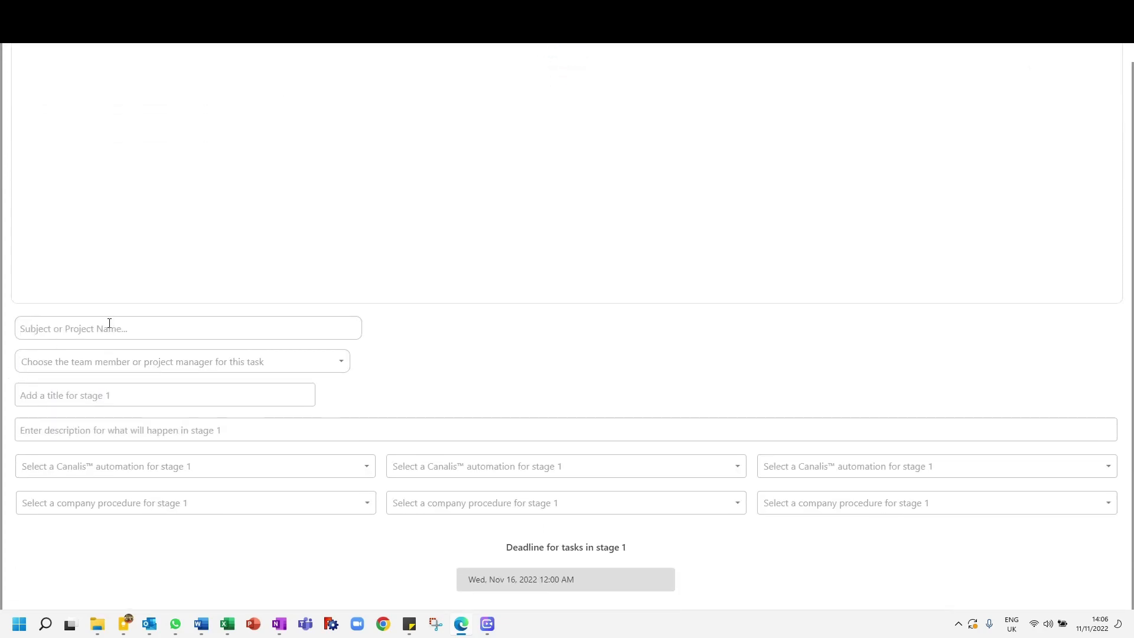
pyautogui.write('The admin check and stock prep schedule')
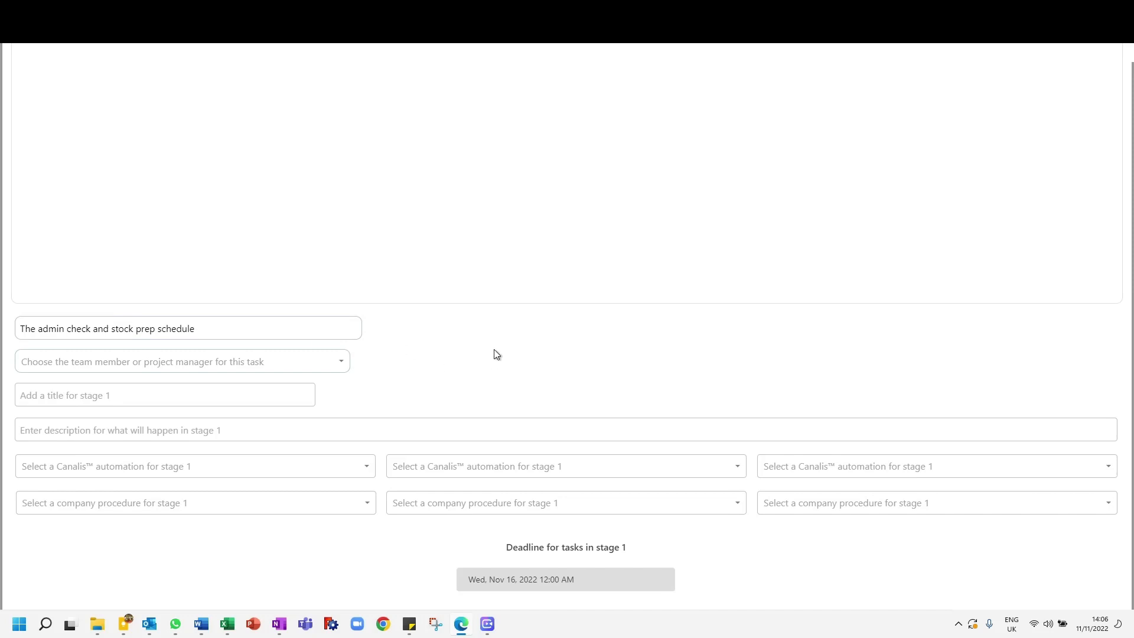
# Step: Assign the first listed team member as the project manager for this task
pyautogui.scroll(3, 3, 301)
pyautogui.click(141, 536)
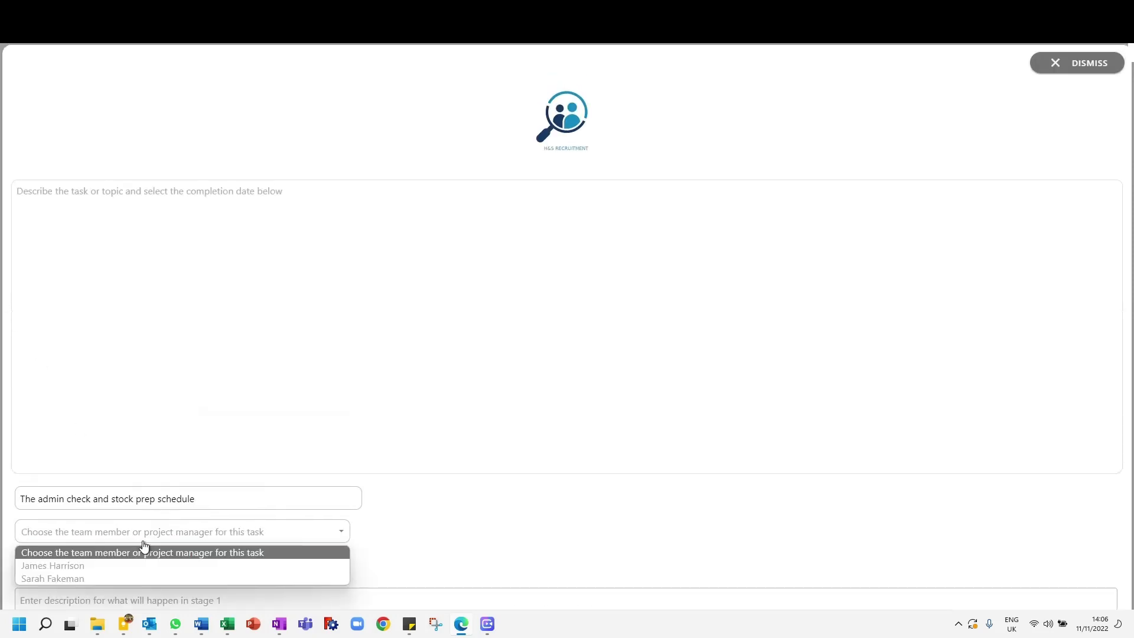
pyautogui.click(90, 566)
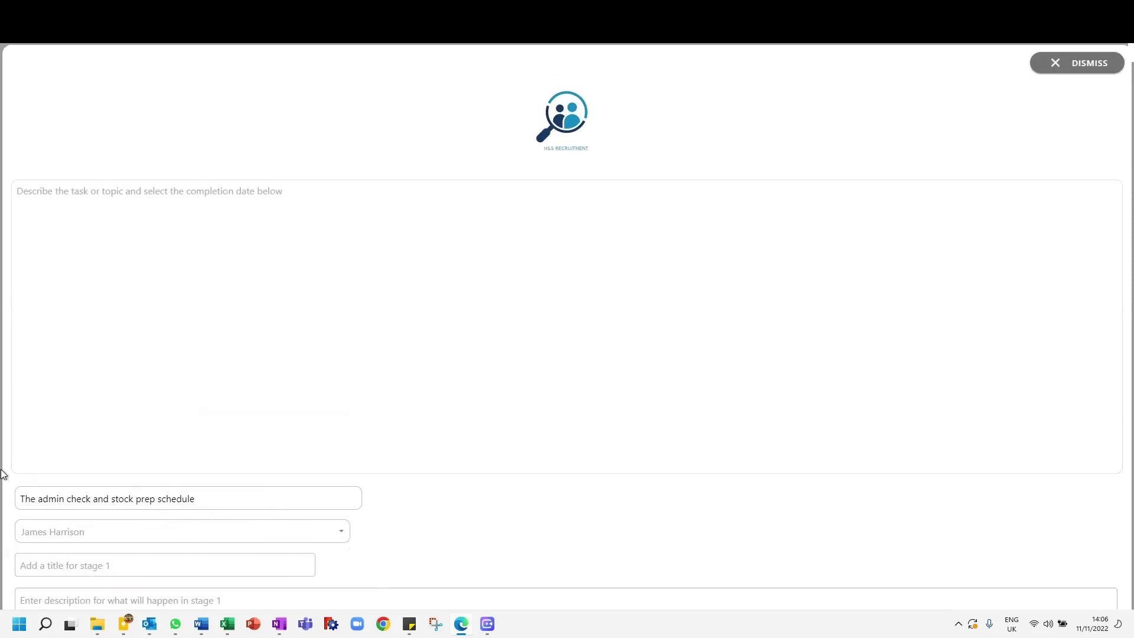
# Step: Start the task description with "I would like you to complete the tasks you see below as part of the upcoming admin check and stock preparation schedule."
pyautogui.click(212, 258)
pyautogui.write('If you')
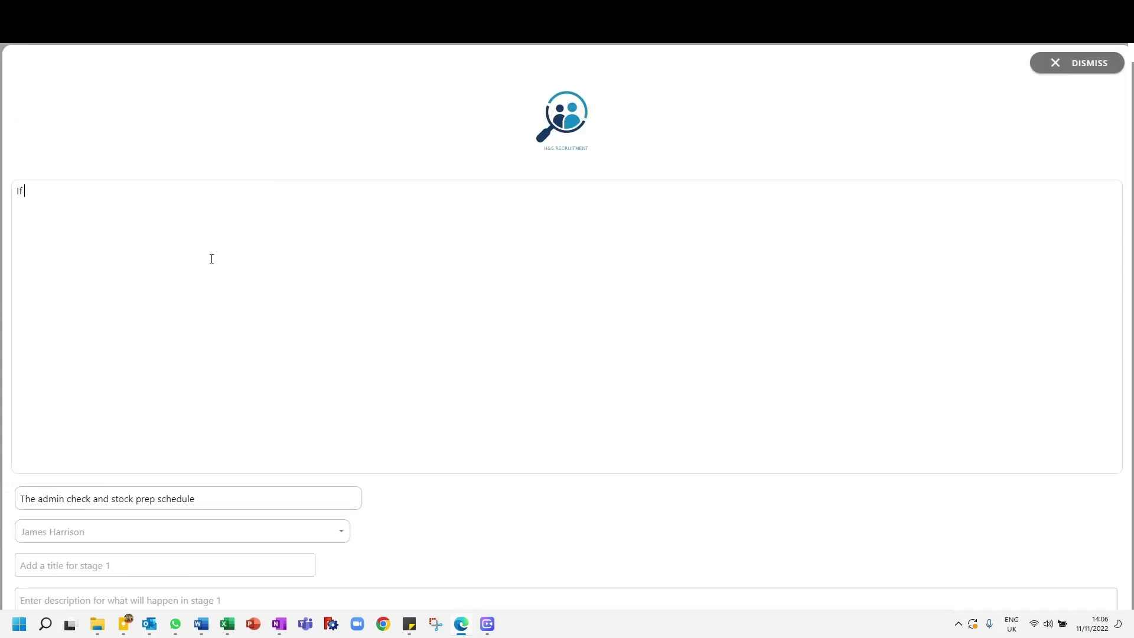
pyautogui.press('BackSpace')
pyautogui.press('BackSpace')
pyautogui.press('BackSpace')
pyautogui.press('BackSpace')
pyautogui.press('BackSpace')
pyautogui.write('I would like you to complete the following')
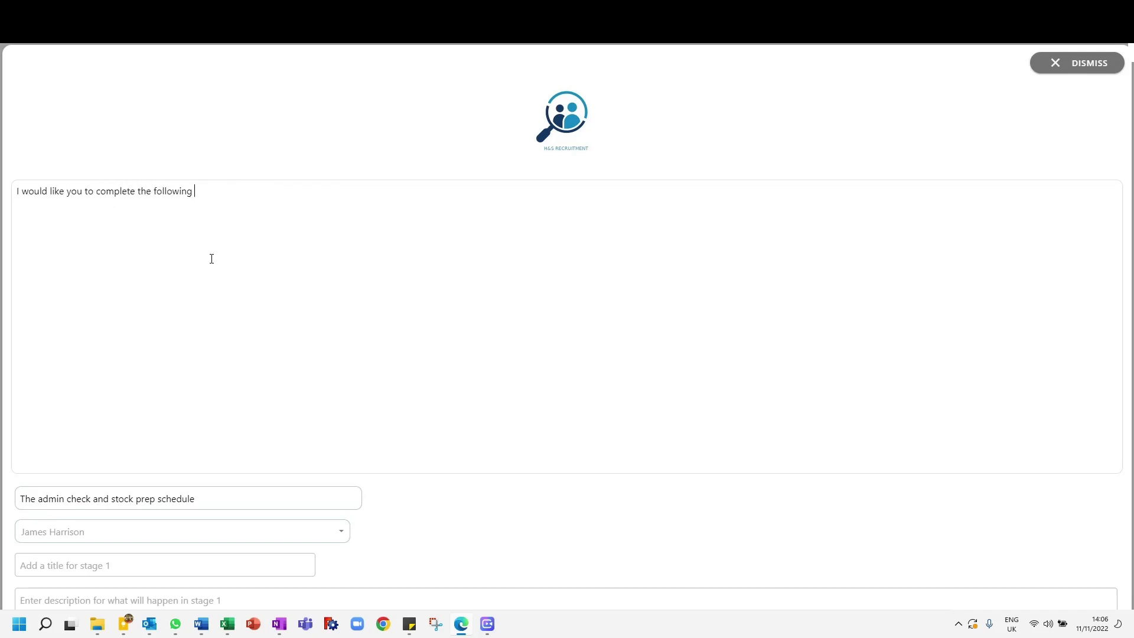
pyautogui.press('BackSpace')
pyautogui.press('BackSpace')
pyautogui.press('BackSpace')
pyautogui.press('BackSpace')
pyautogui.press('BackSpace')
pyautogui.press('BackSpace')
pyautogui.press('BackSpace')
pyautogui.press('BackSpace')
pyautogui.press('BackSpace')
pyautogui.write('tasks you see below as part of the upcoming admin c')
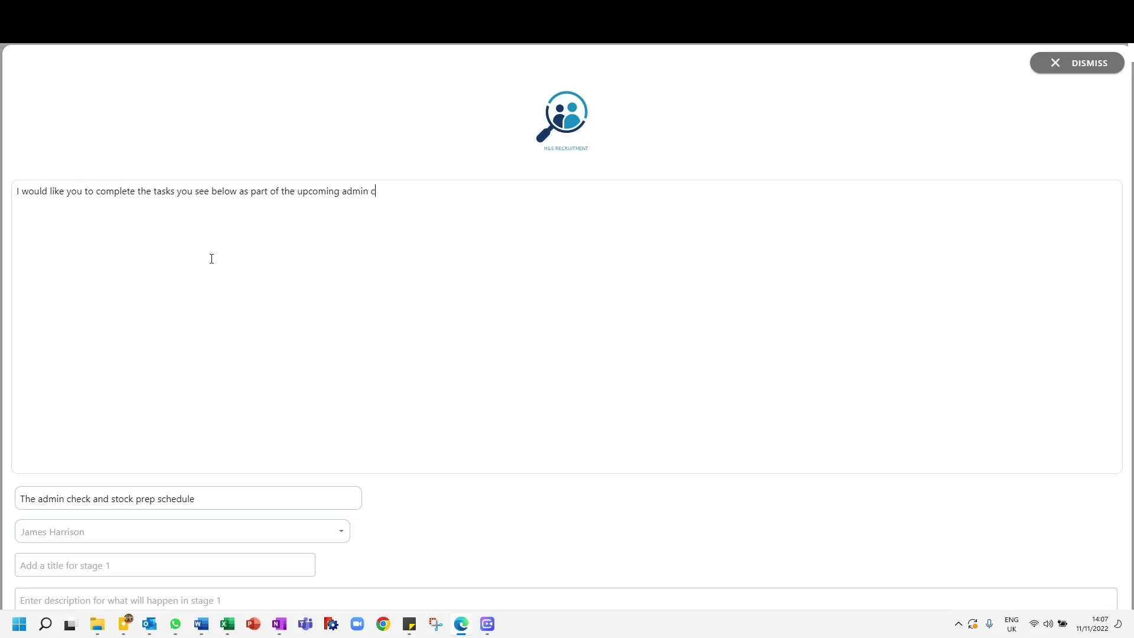
pyautogui.write('heck and stock preparation schedule. This')
pyautogui.press('BackSpace')
pyautogui.press('BackSpace')
pyautogui.press('BackSpace')
pyautogui.press('BackSpace')
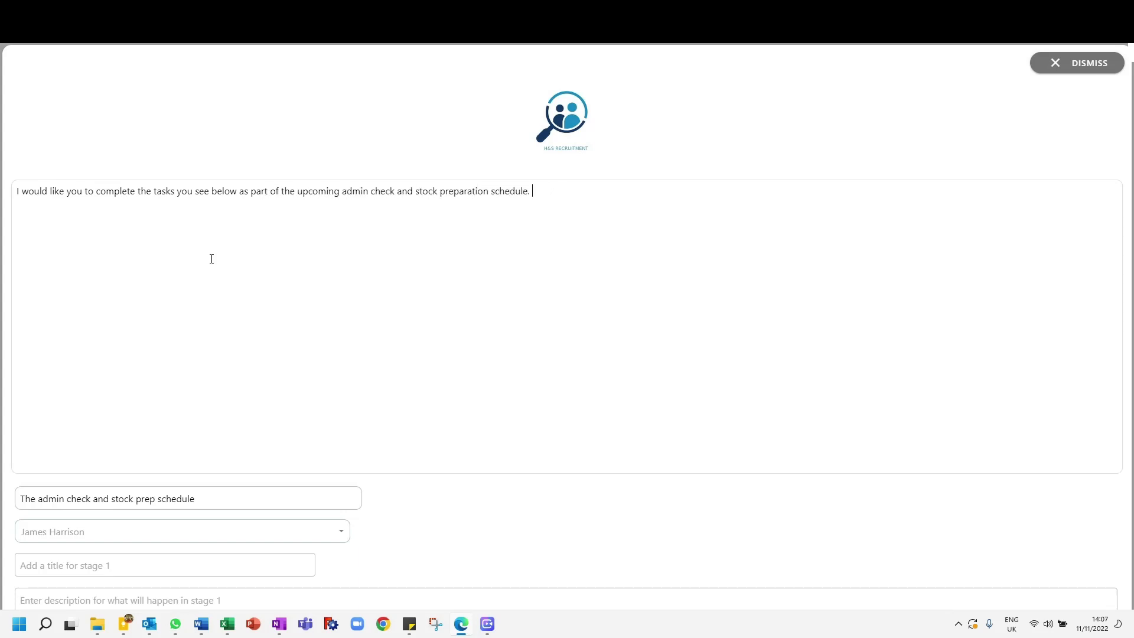
# Step: Continue the description with "This will effectively involve completing some initial admin checks, and then preparing the items for boxing towards the end of next week"
pyautogui.write('This will effectively involve completing s')
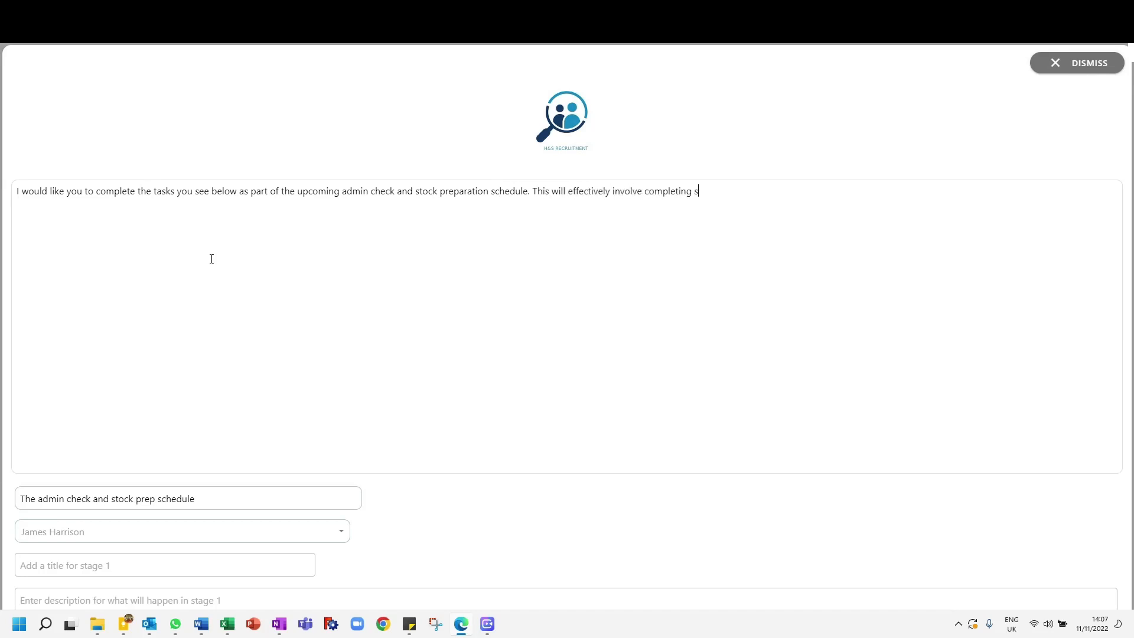
pyautogui.write('ome initial admin checks, and then ')
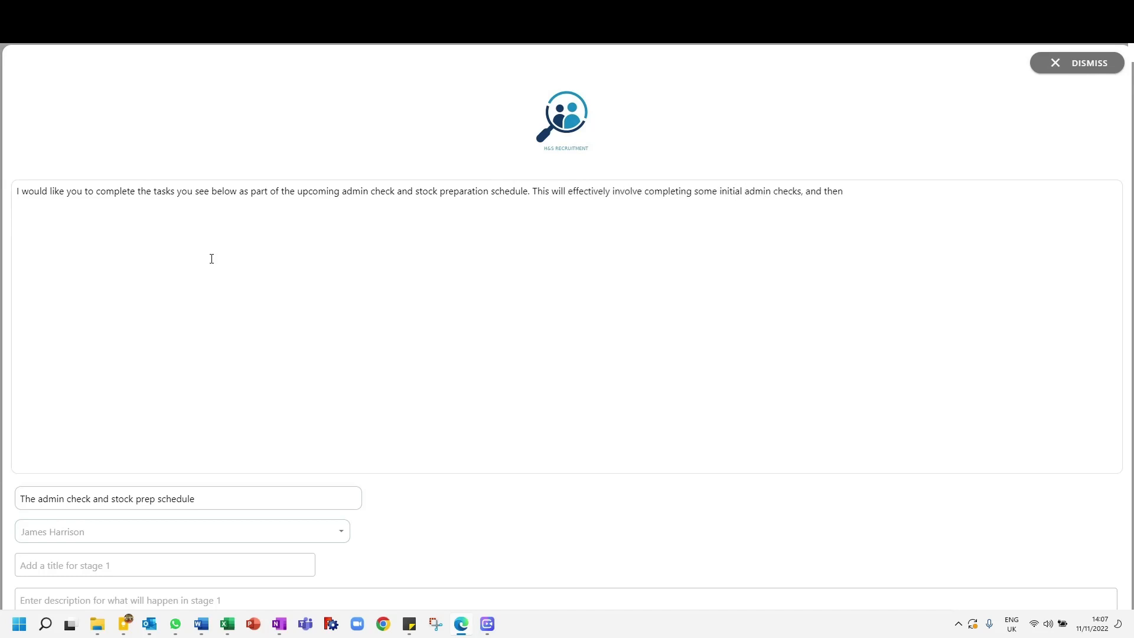
pyautogui.write('preparing the items for boxing towards the end of next wee')
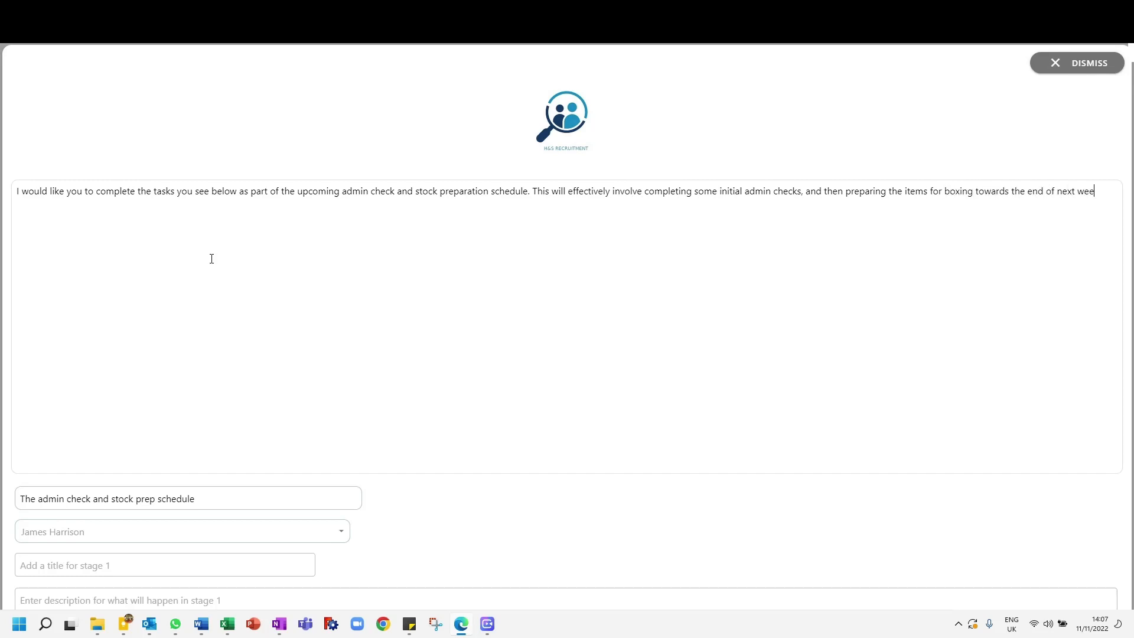
pyautogui.write('k. Let me know if you have any questions.')
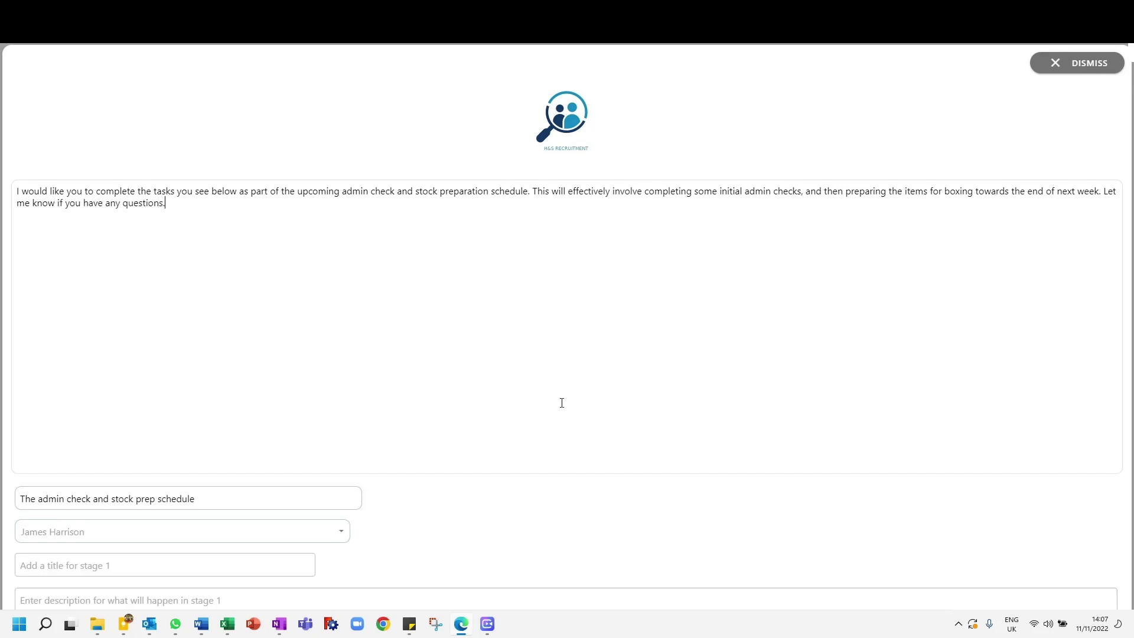
# Step: Title stage 1 "The initial admin check stage"
pyautogui.scroll(-6, 435, 341)
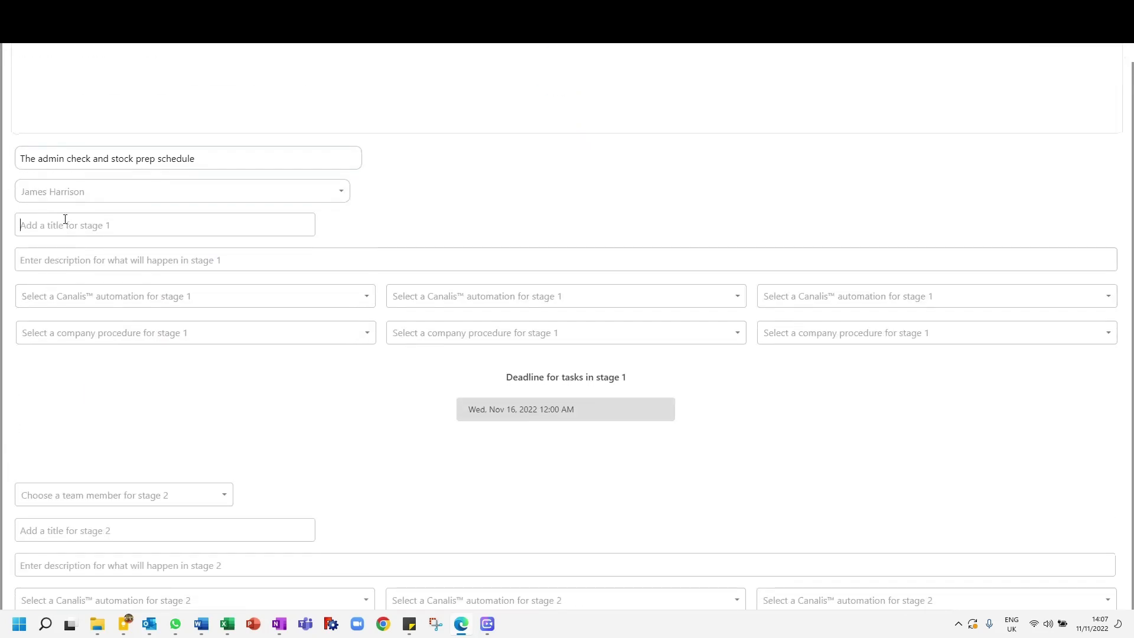
pyautogui.write('The initial admin check stage')
# Step: Describe stage 1 as "This stage will involve checking stock levels, verifying the stripe integration and asset maintenance"
pyautogui.click(96, 258)
pyautogui.write('Th')
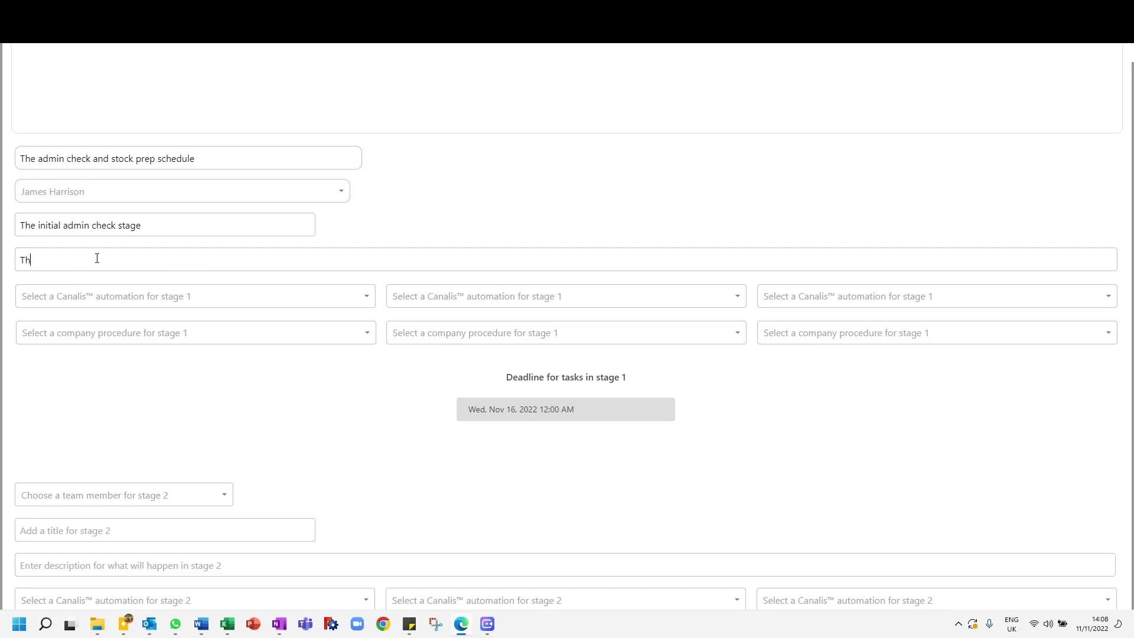
pyautogui.write('is stage will involve checking stock levels, verify')
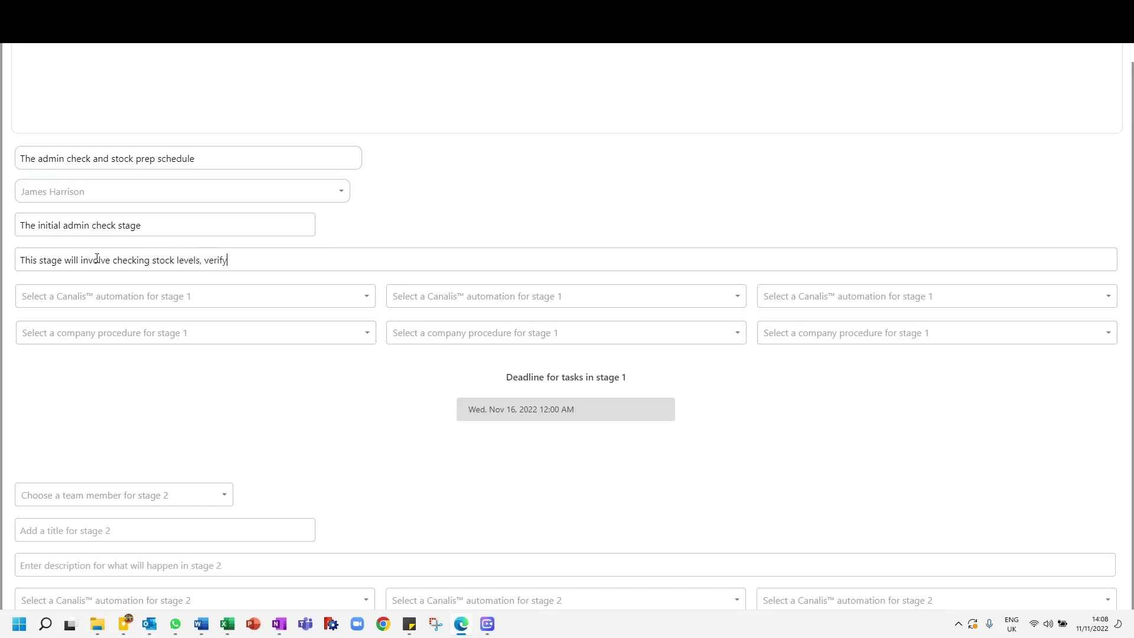
pyautogui.write('ing the stripe integration and asse')
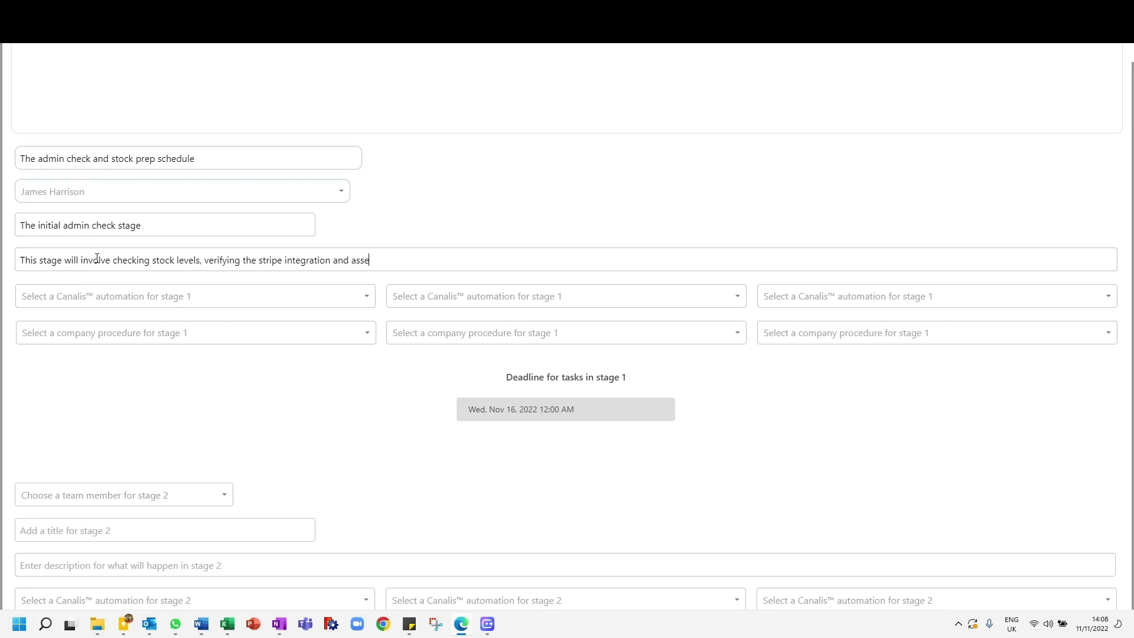
pyautogui.write('t maintenance')
# Step: Set the first Canalis automation for stage 1 to Stock levels checking
pyautogui.scroll(1, 5, 306)
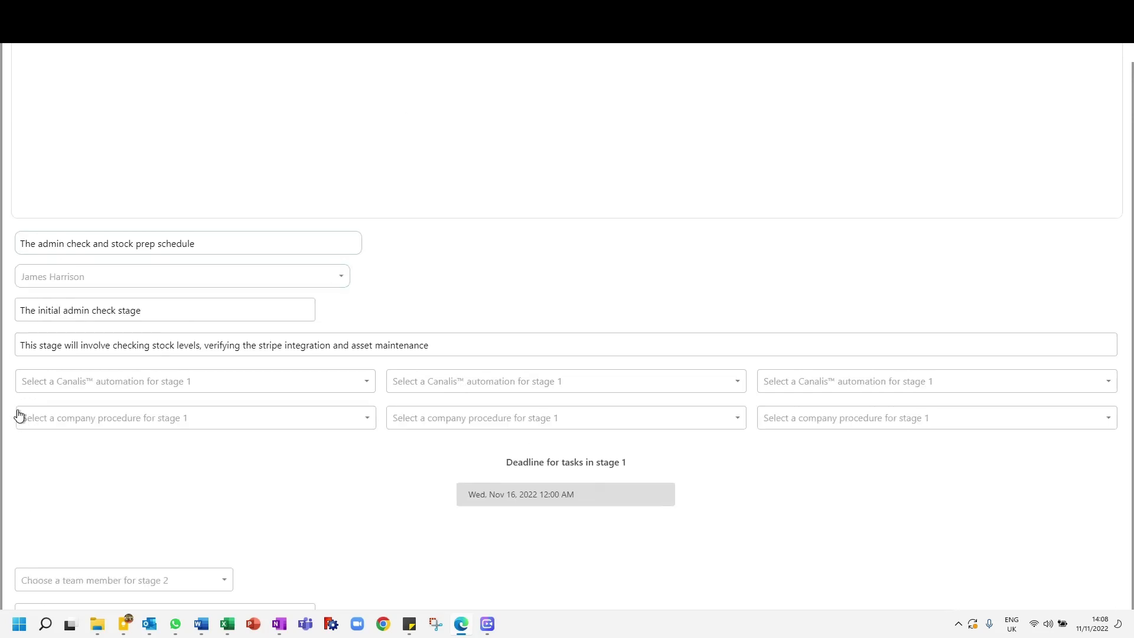
pyautogui.click(42, 388)
pyautogui.click(42, 387)
pyautogui.click(43, 387)
pyautogui.scroll(-3, 108, 325)
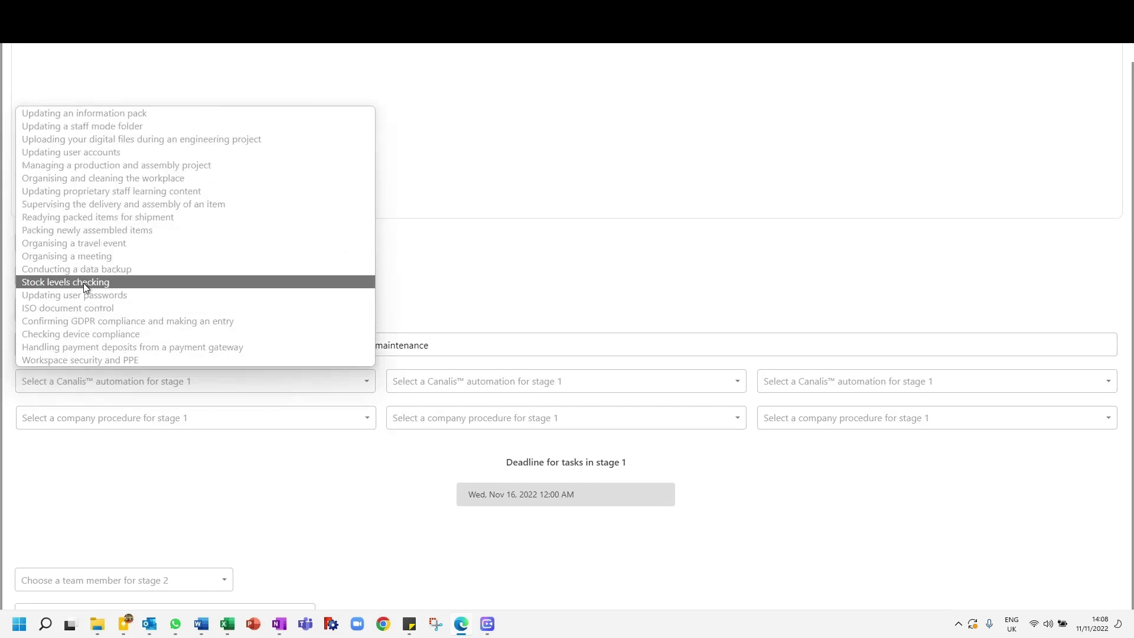
pyautogui.click(92, 283)
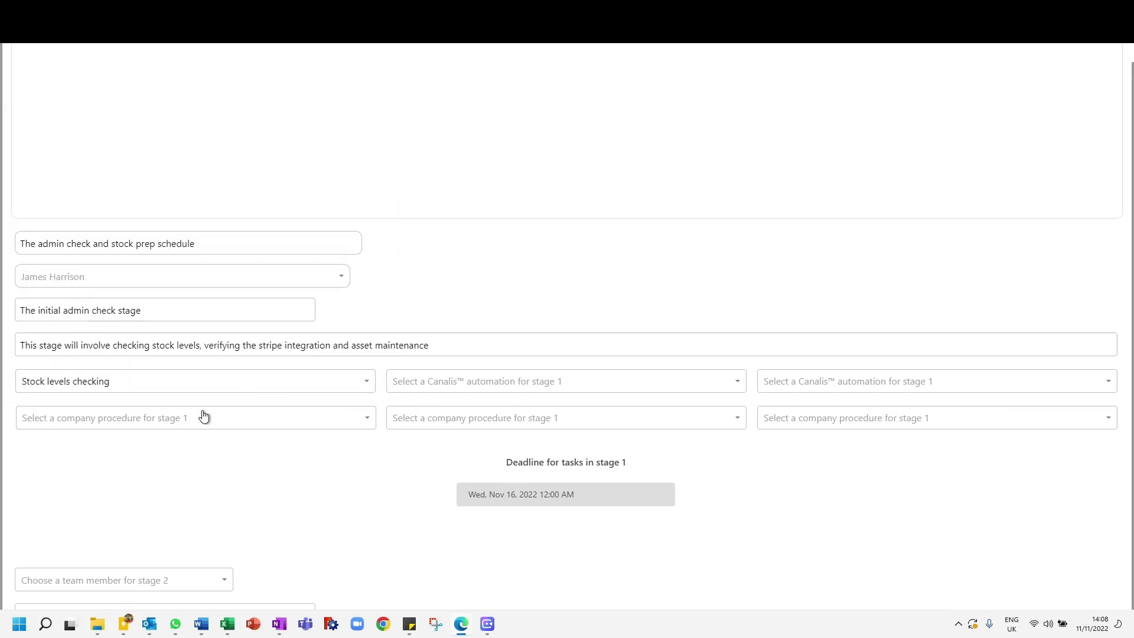
pyautogui.click(434, 390)
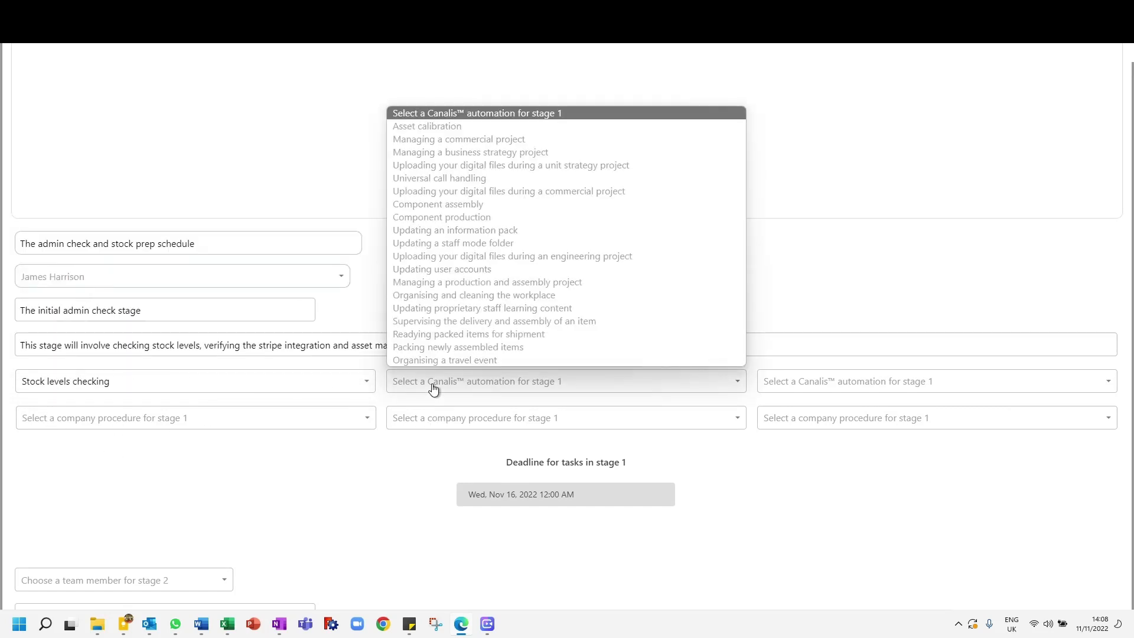
pyautogui.scroll(-3, 488, 298)
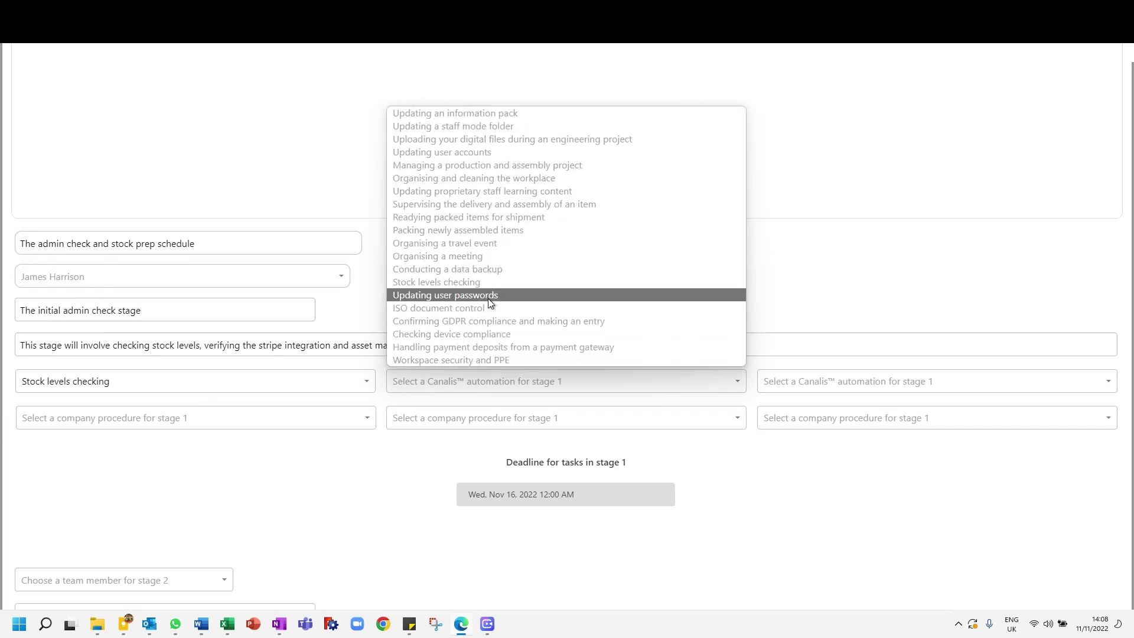
pyautogui.click(226, 418)
# Step: Set the second company procedure for stage 1 to Integrate with the Invoicing API with Stripe
pyautogui.click(227, 420)
pyautogui.click(435, 419)
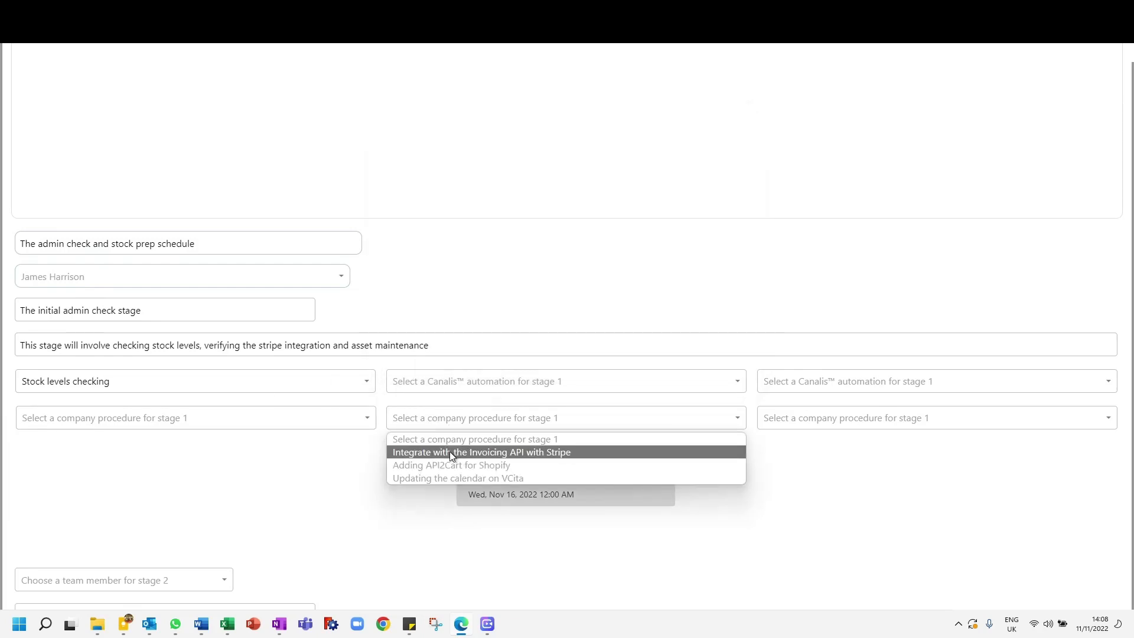
pyautogui.click(449, 452)
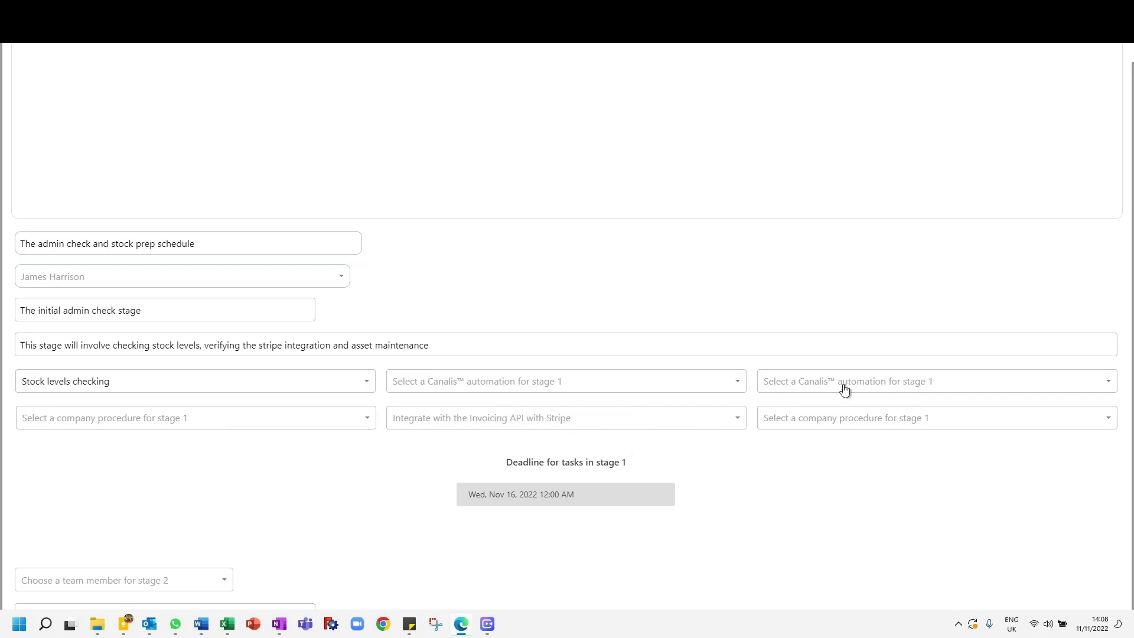
# Step: Set the second Canalis automation for stage 1 to Stock levels checking
pyautogui.click(595, 389)
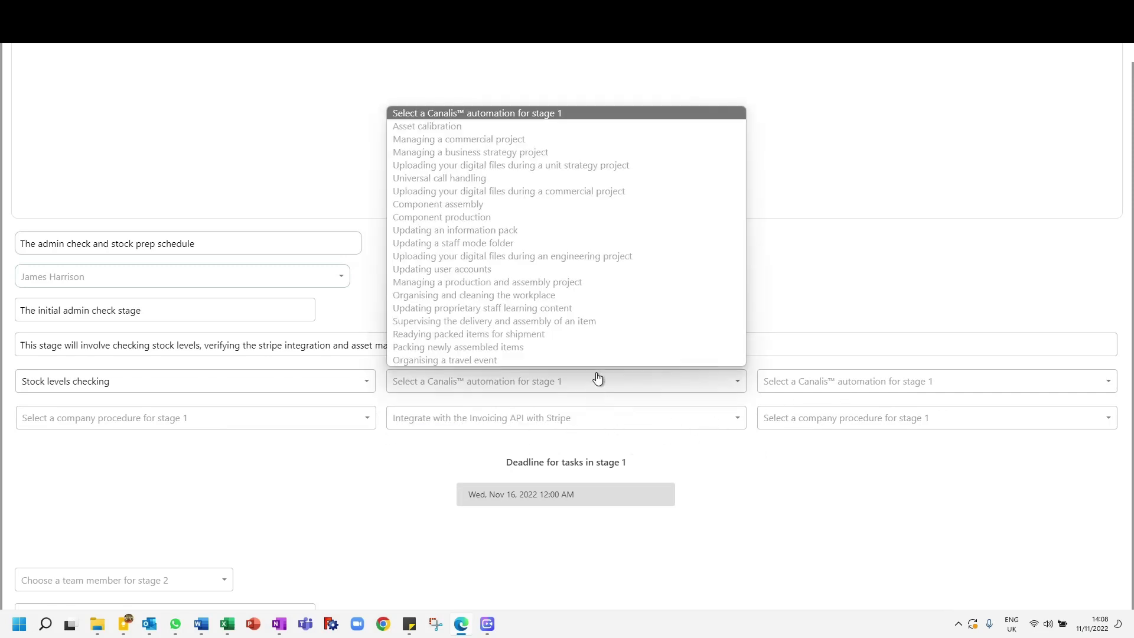
pyautogui.scroll(-2, 573, 283)
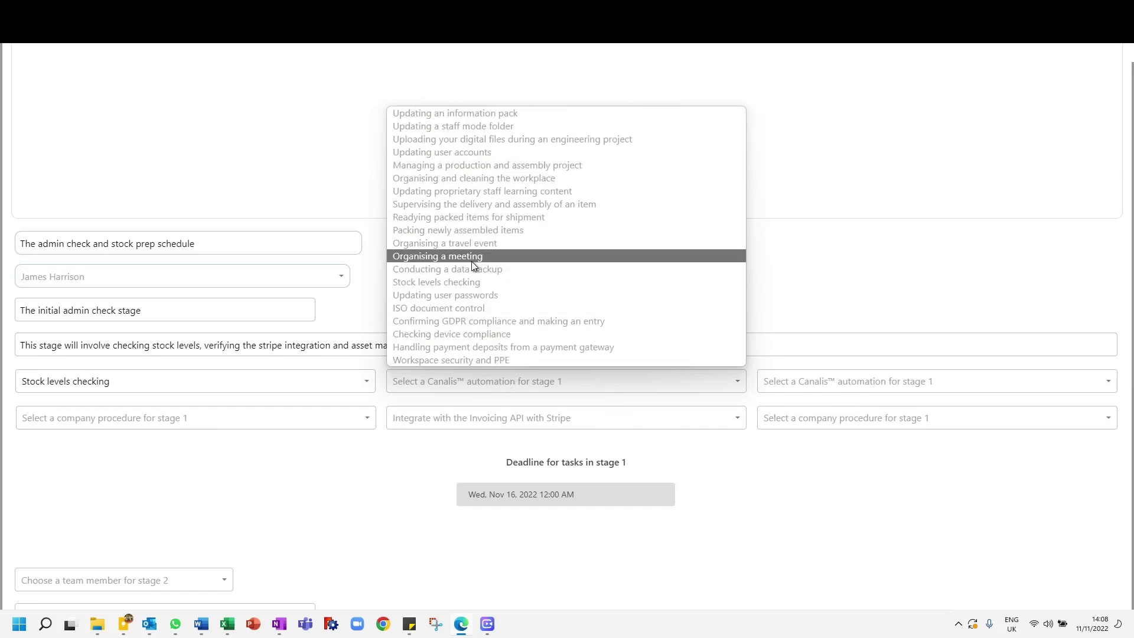
pyautogui.click(469, 283)
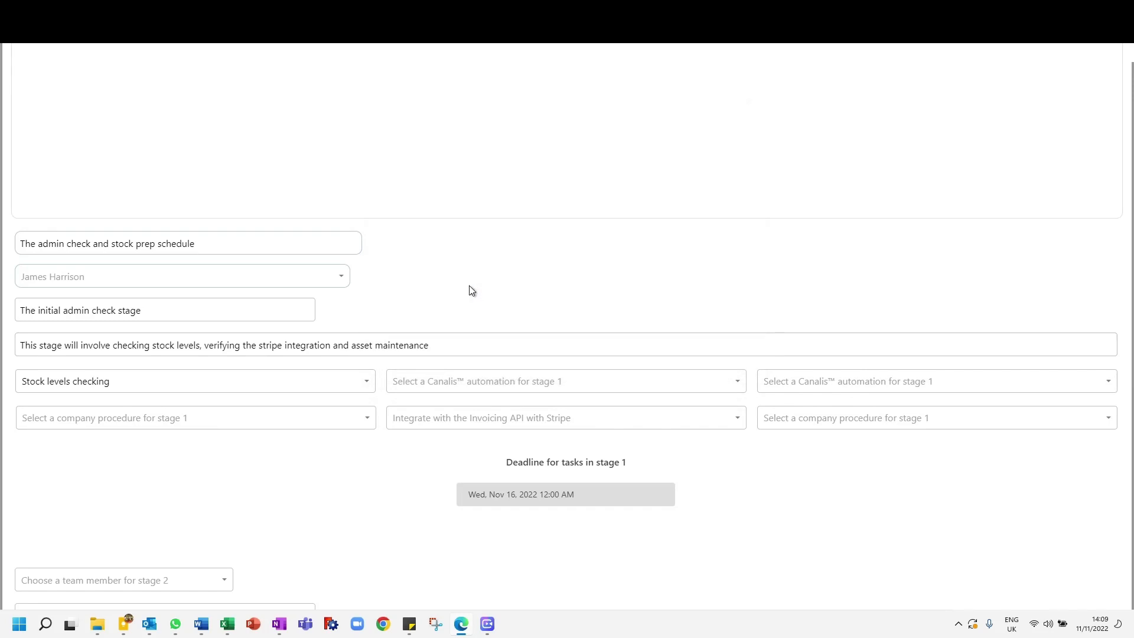
# Step: Set the third Canalis automation for stage 1 to Asset calibration
pyautogui.click(883, 393)
pyautogui.click(883, 393)
pyautogui.click(883, 393)
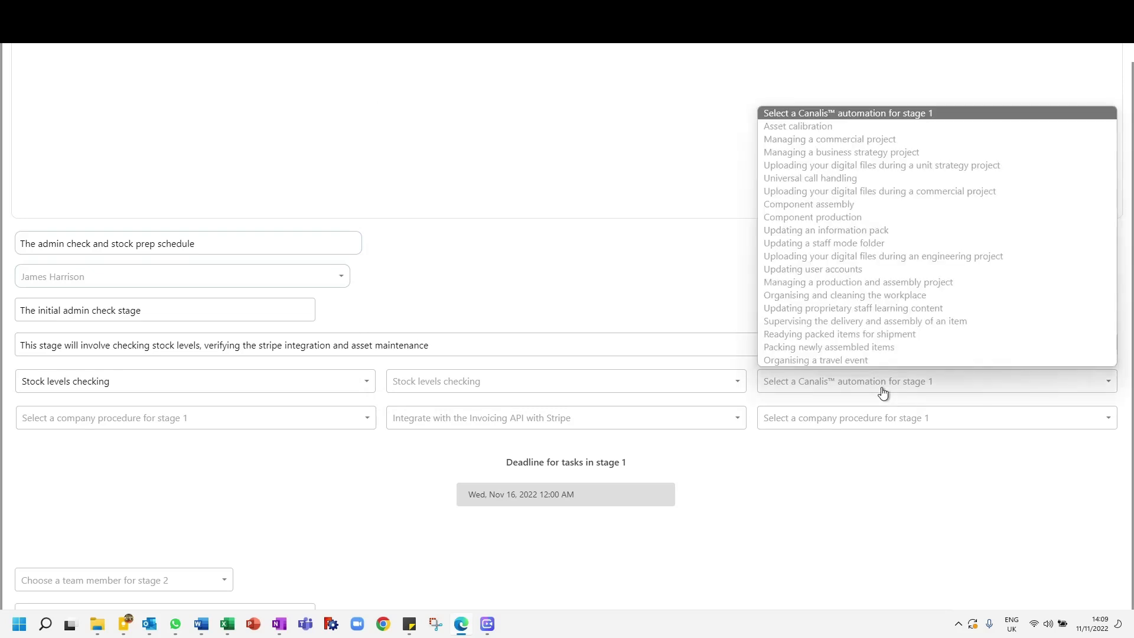
pyautogui.scroll(-5, 945, 313)
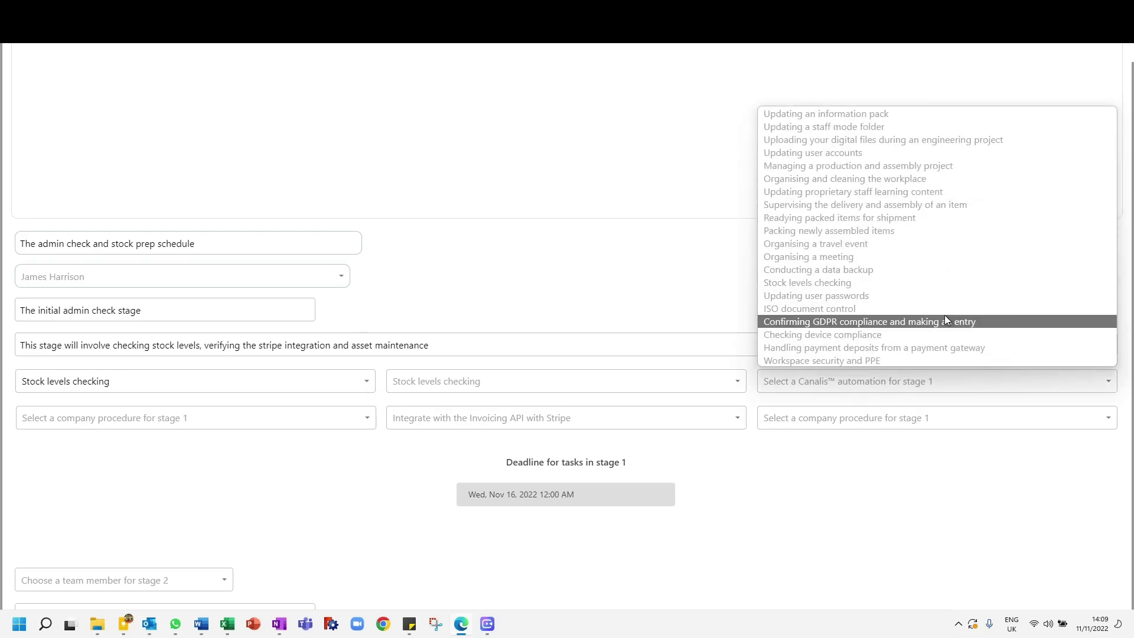
pyautogui.scroll(5, 944, 314)
pyautogui.click(830, 127)
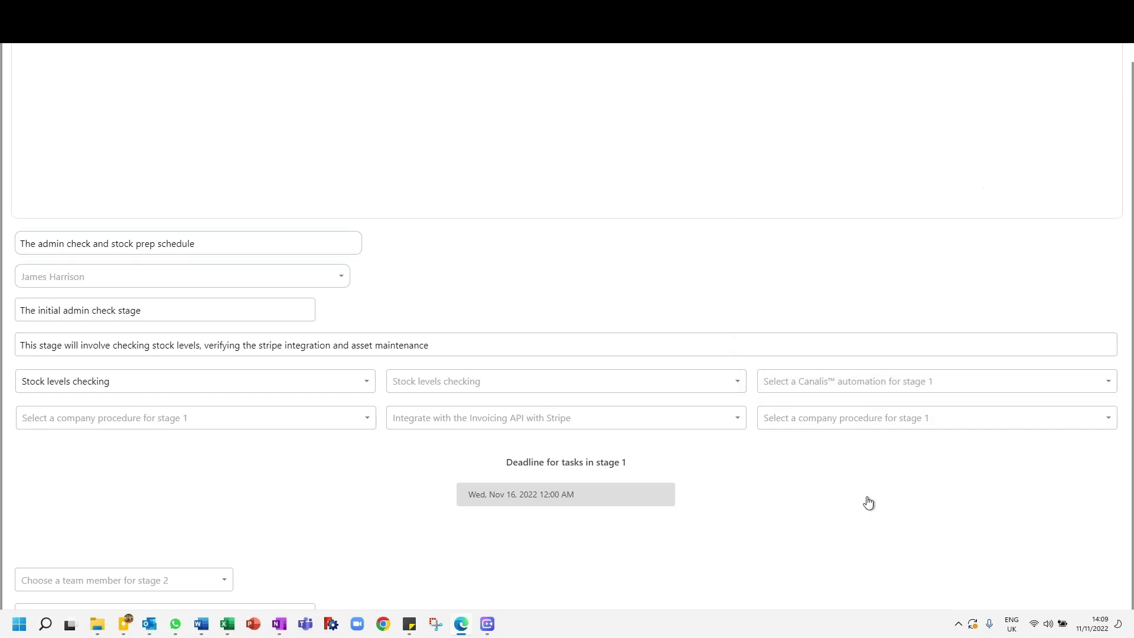
# Step: Set the deadline for tasks in stage 1 to Monday, Nov 21, 2022
pyautogui.click(554, 494)
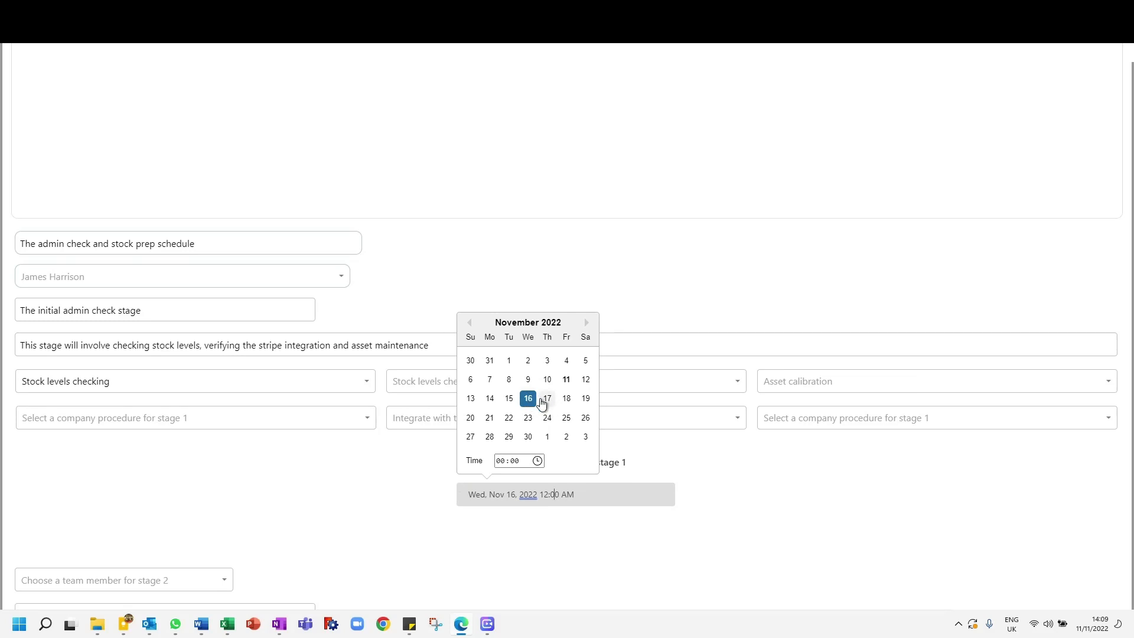
pyautogui.click(489, 418)
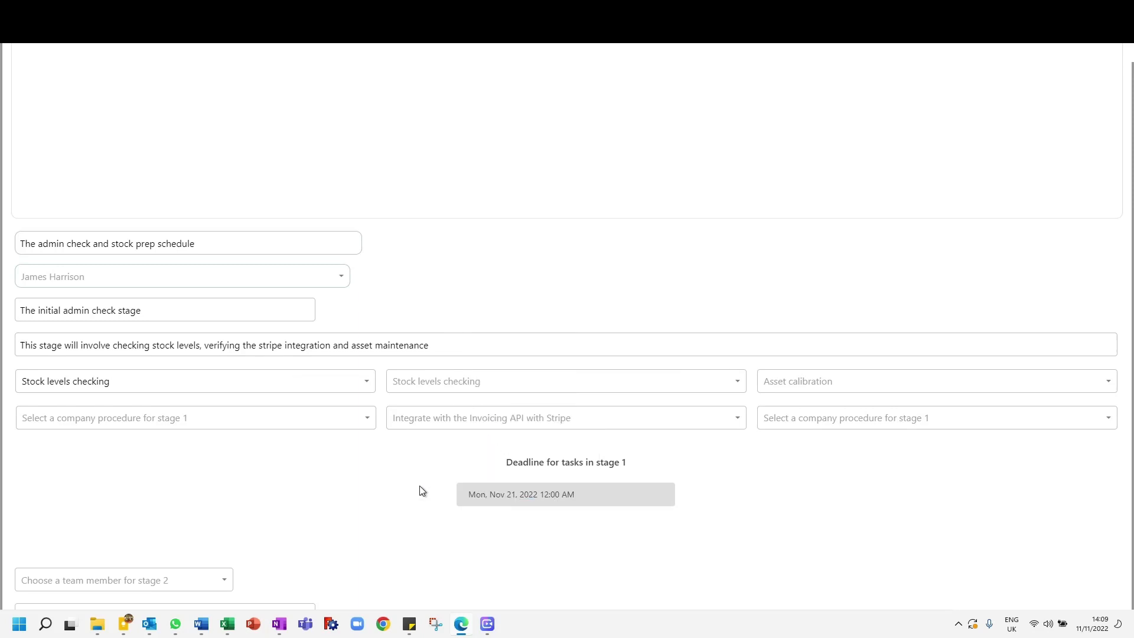
pyautogui.scroll(-5, 367, 493)
pyautogui.scroll(3, 367, 493)
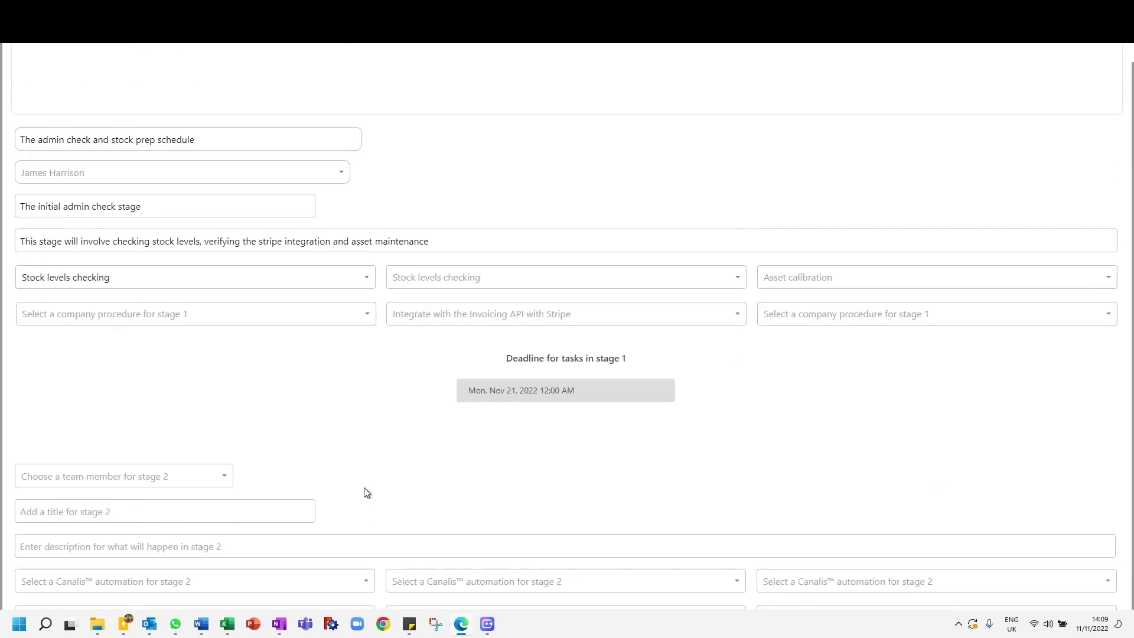
pyautogui.scroll(2, 344, 410)
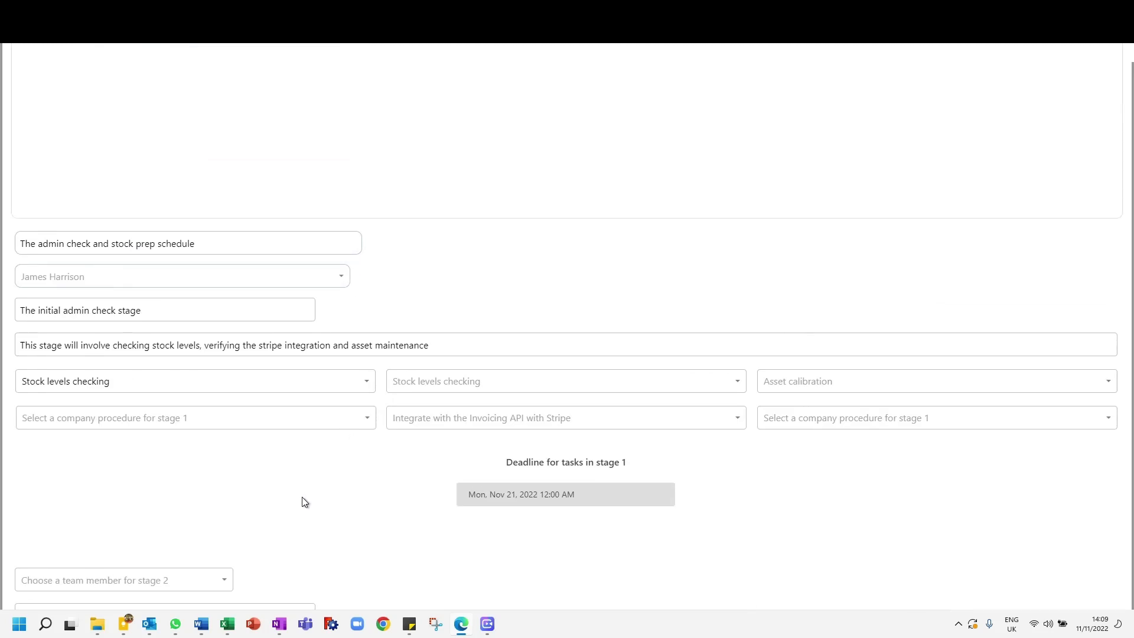
# Step: Change the team member above the stage 1 title to the second person listed
pyautogui.scroll(-3, 304, 501)
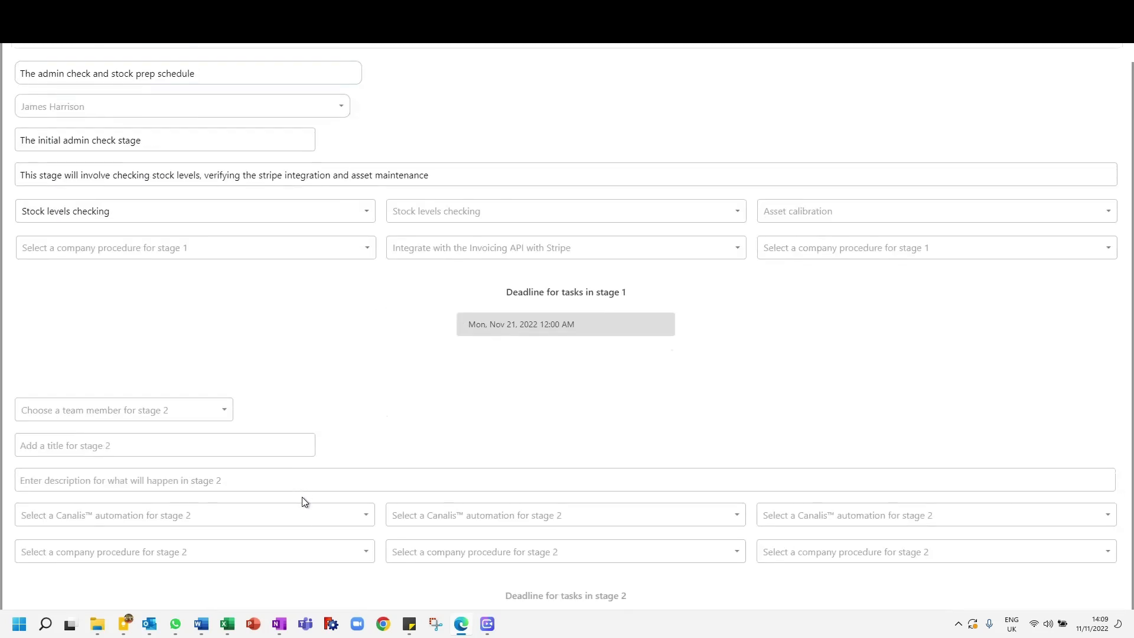
pyautogui.click(188, 412)
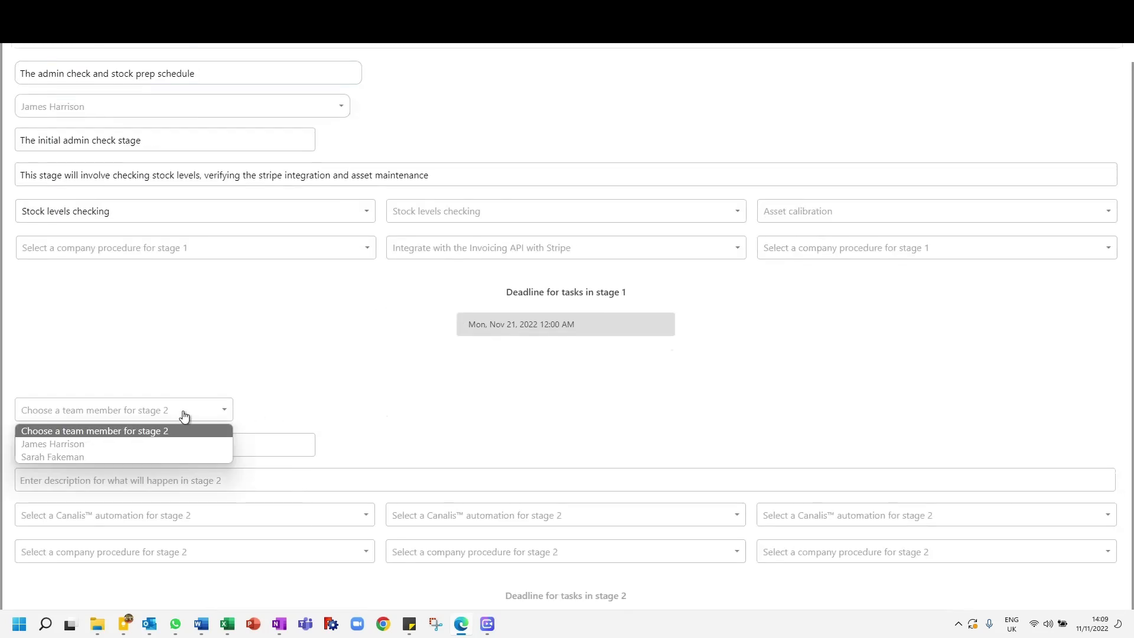
pyautogui.click(184, 415)
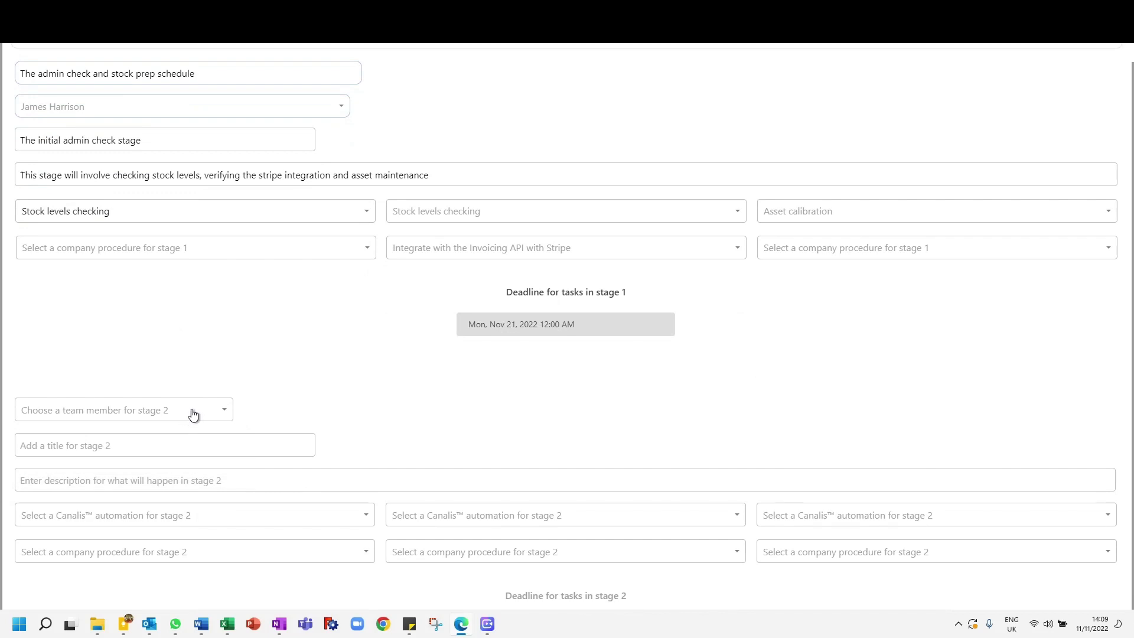
pyautogui.click(111, 106)
pyautogui.click(95, 156)
# Step: Assign the second listed team member to stage 2 as well
pyautogui.scroll(-2, 54, 367)
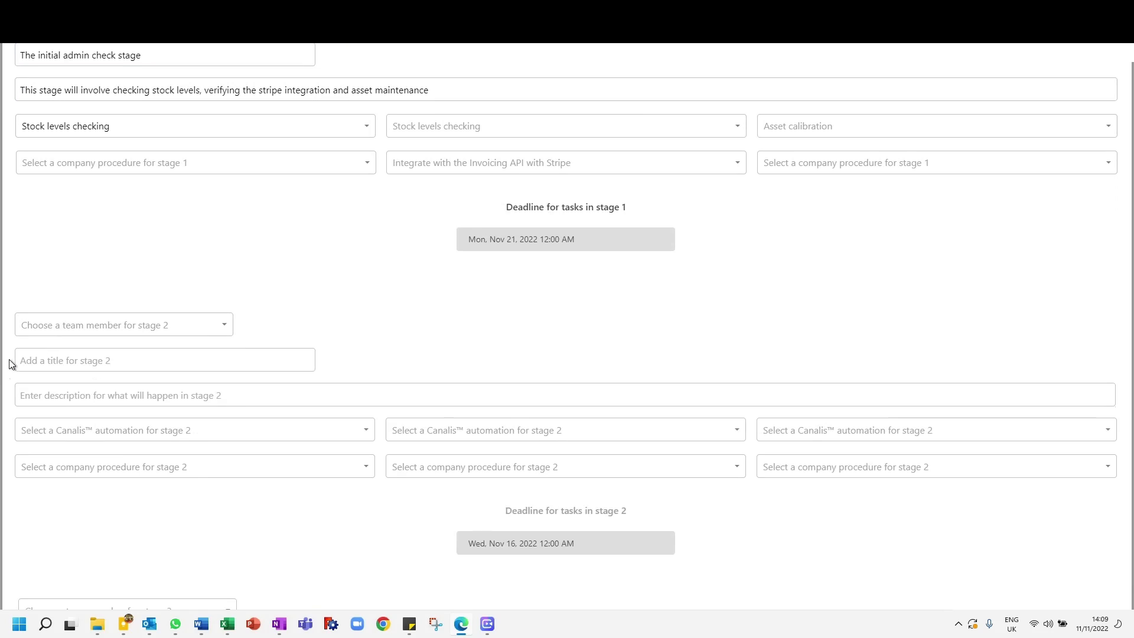
pyautogui.scroll(4, 12, 360)
pyautogui.scroll(-4, 12, 365)
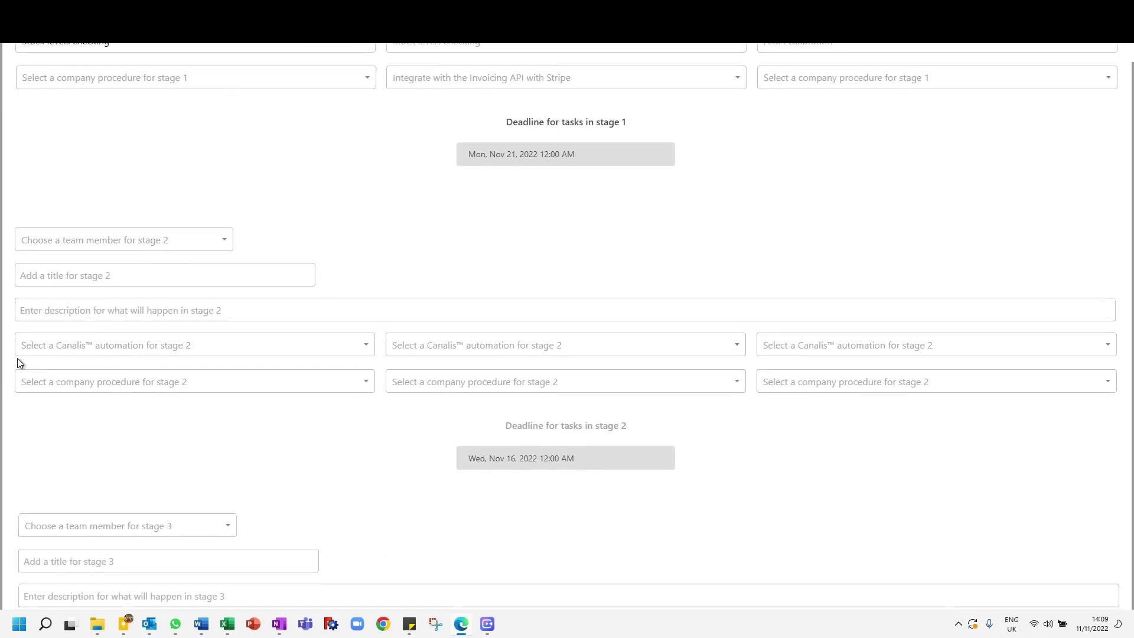
pyautogui.click(101, 240)
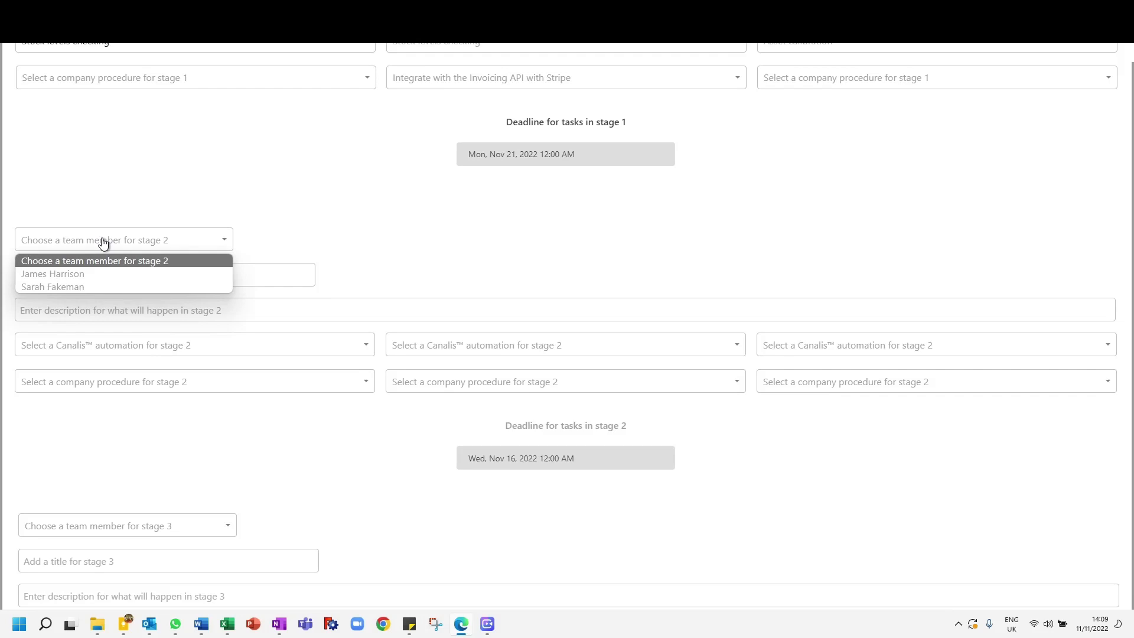
pyautogui.click(73, 288)
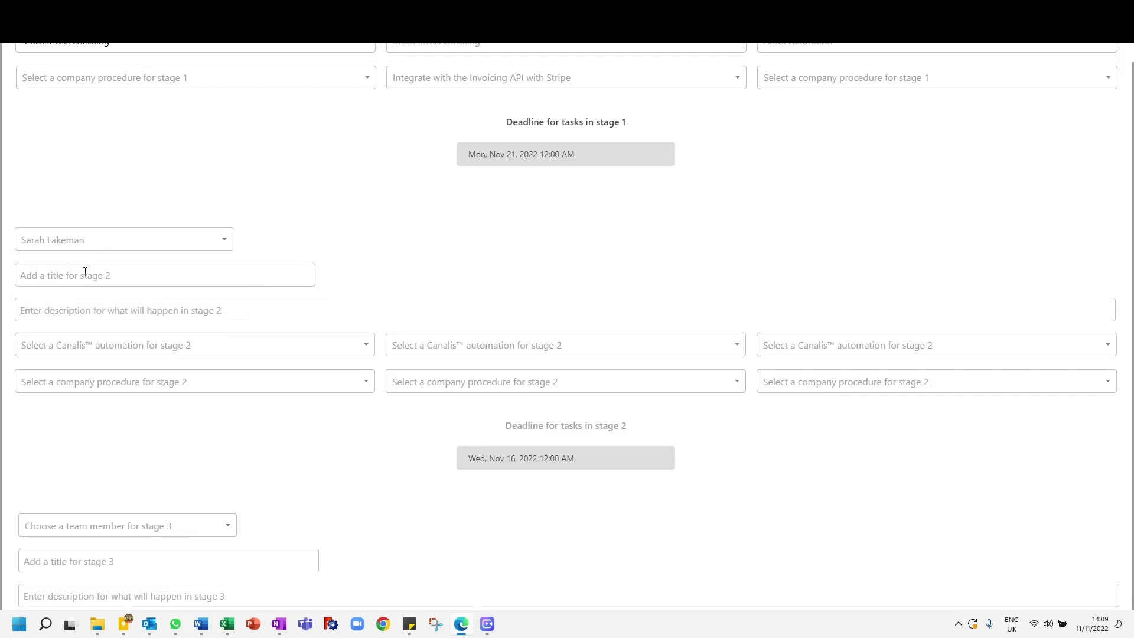
# Step: Title stage 2 "The item production stage"
pyautogui.scroll(3, 363, 264)
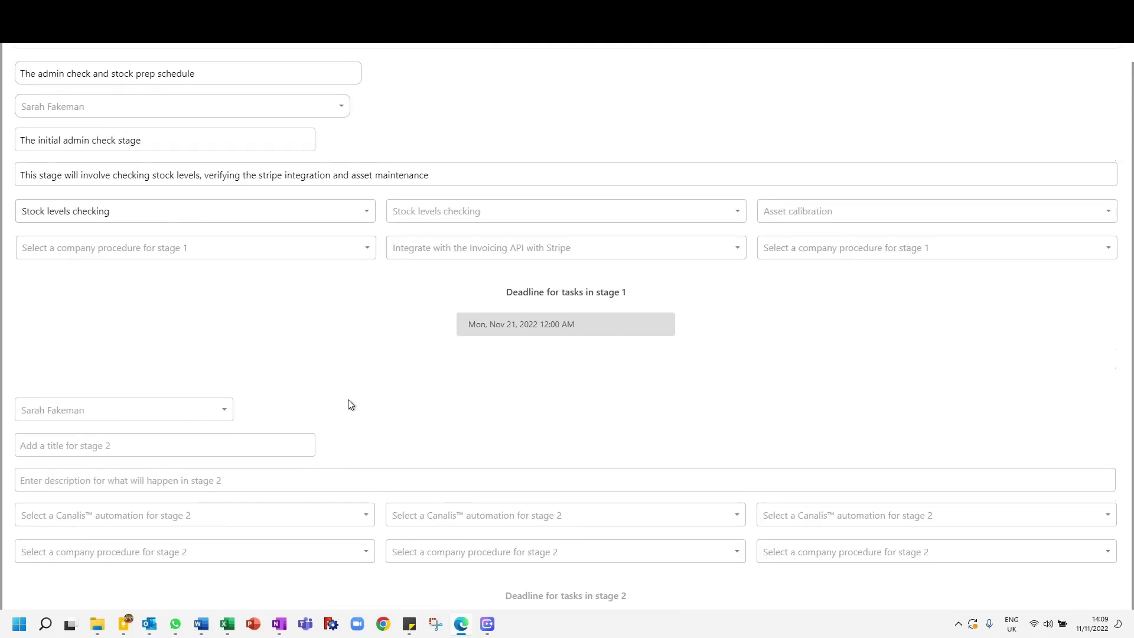
pyautogui.write('The item production stage')
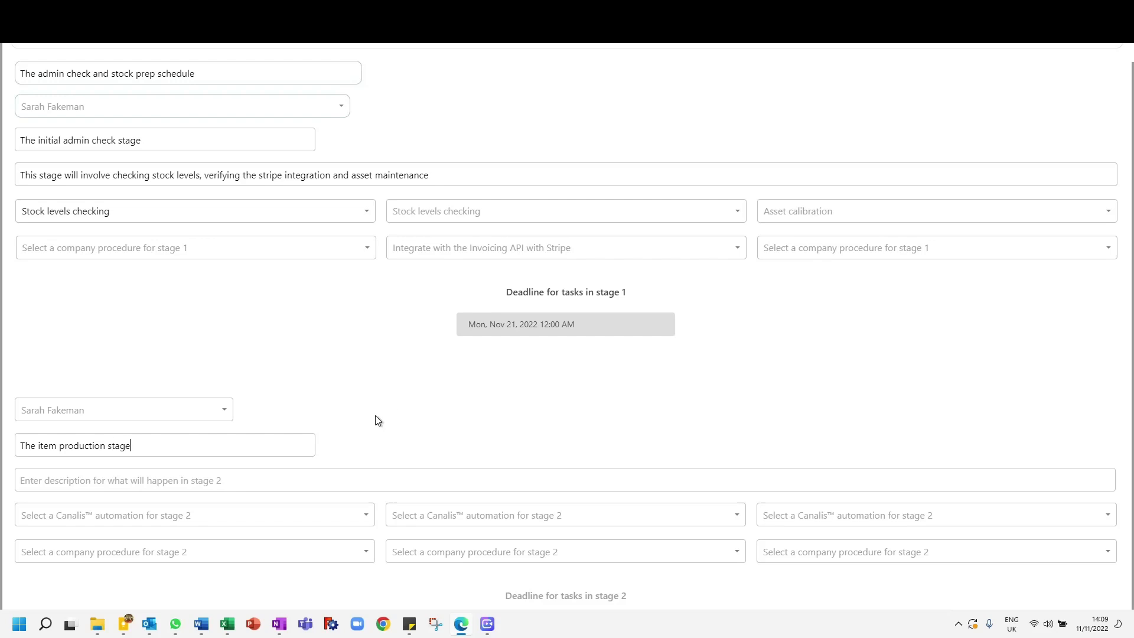
pyautogui.write('This ')
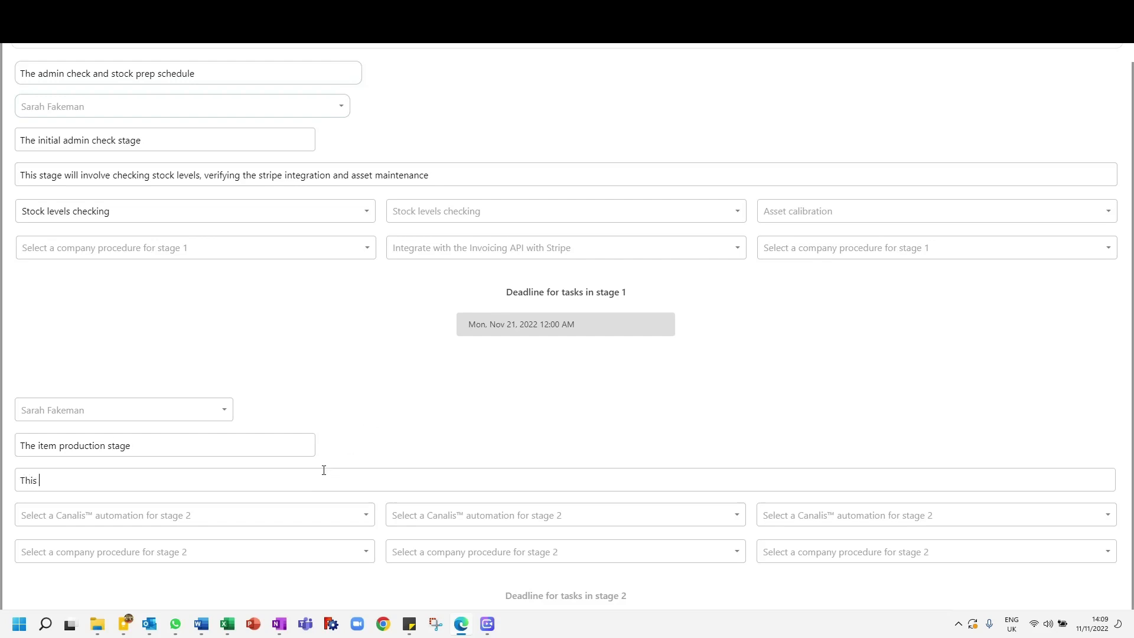
pyautogui.write('stage will involve producing the ')
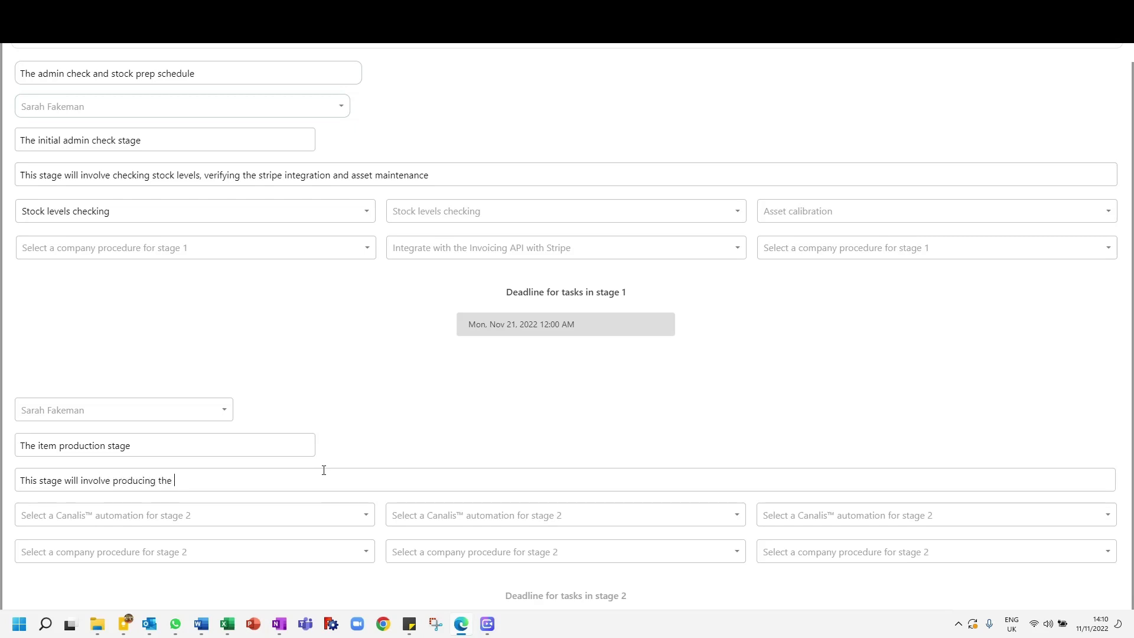
pyautogui.write('welcome pack items prior to boxing in the next phase')
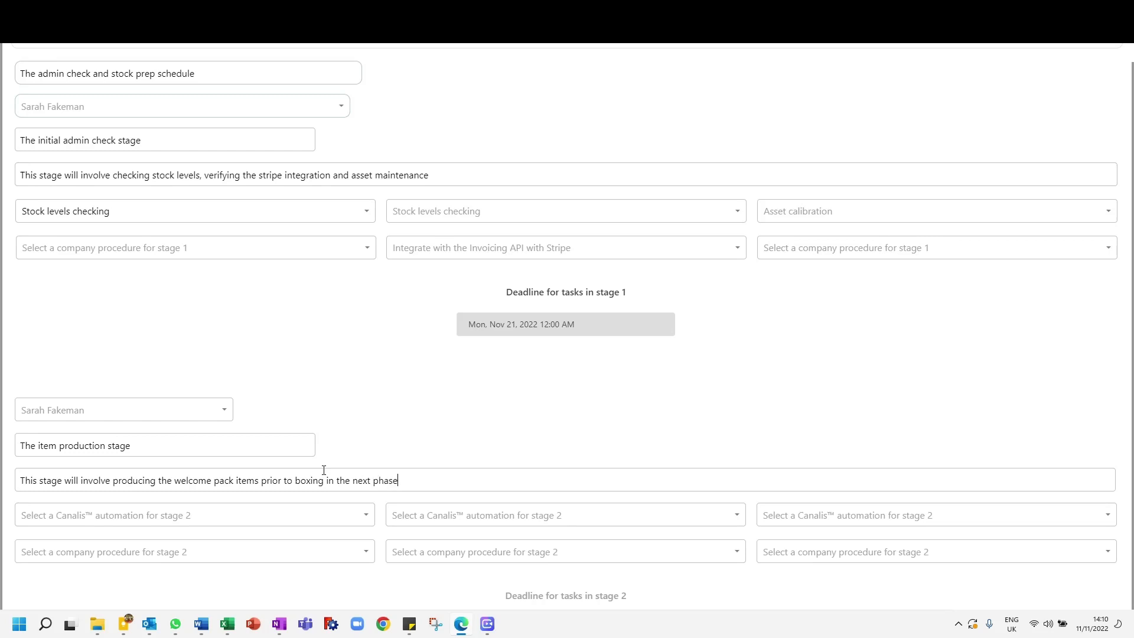
# Step: Set the first Canalis automation for stage 2 to Component production
pyautogui.scroll(-1, 7, 441)
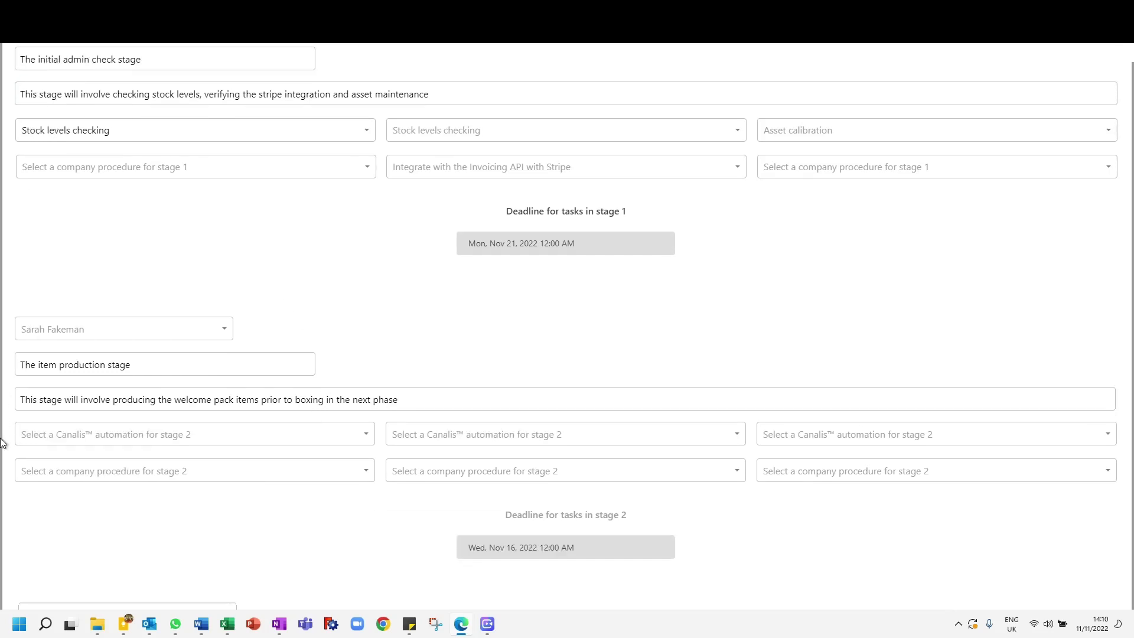
pyautogui.click(80, 435)
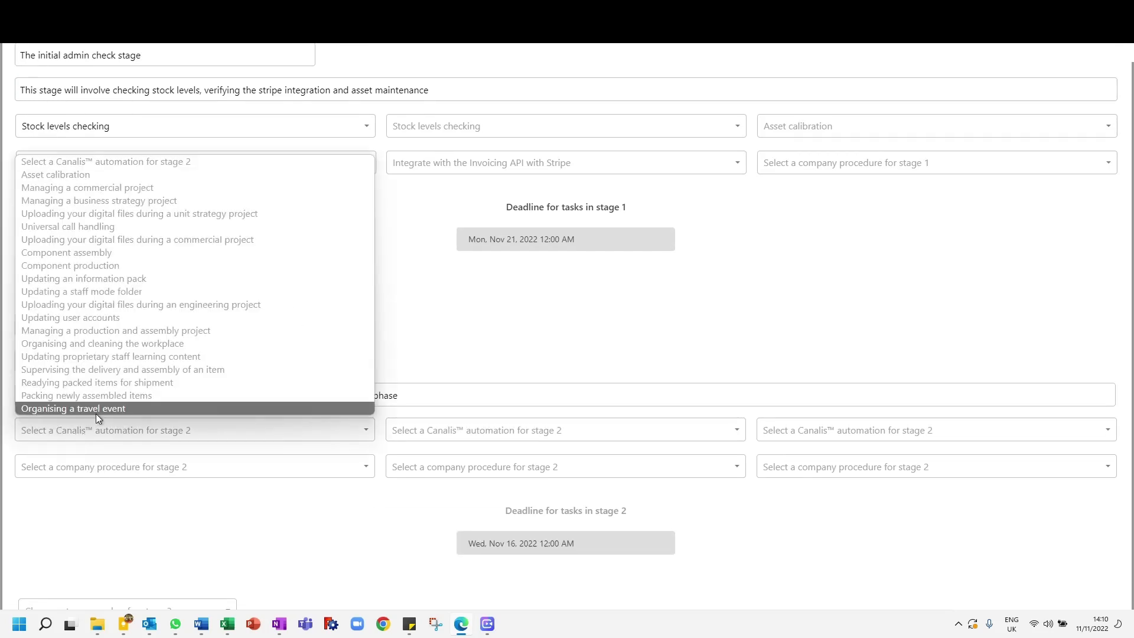
pyautogui.scroll(-2, 146, 372)
pyautogui.scroll(2, 144, 370)
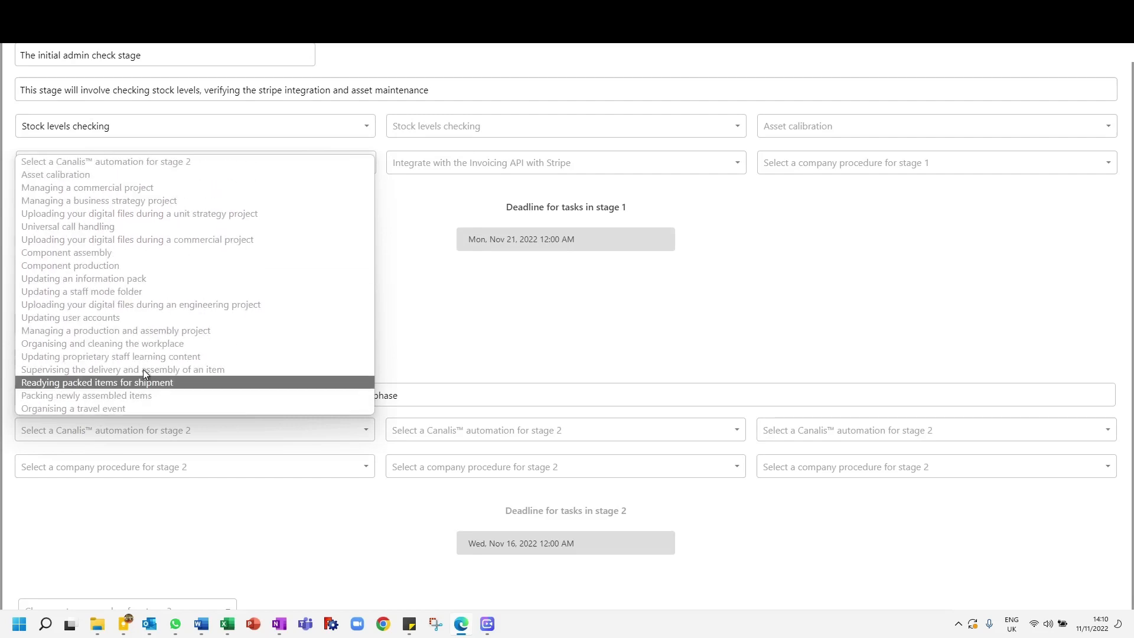
pyautogui.scroll(-2, 146, 370)
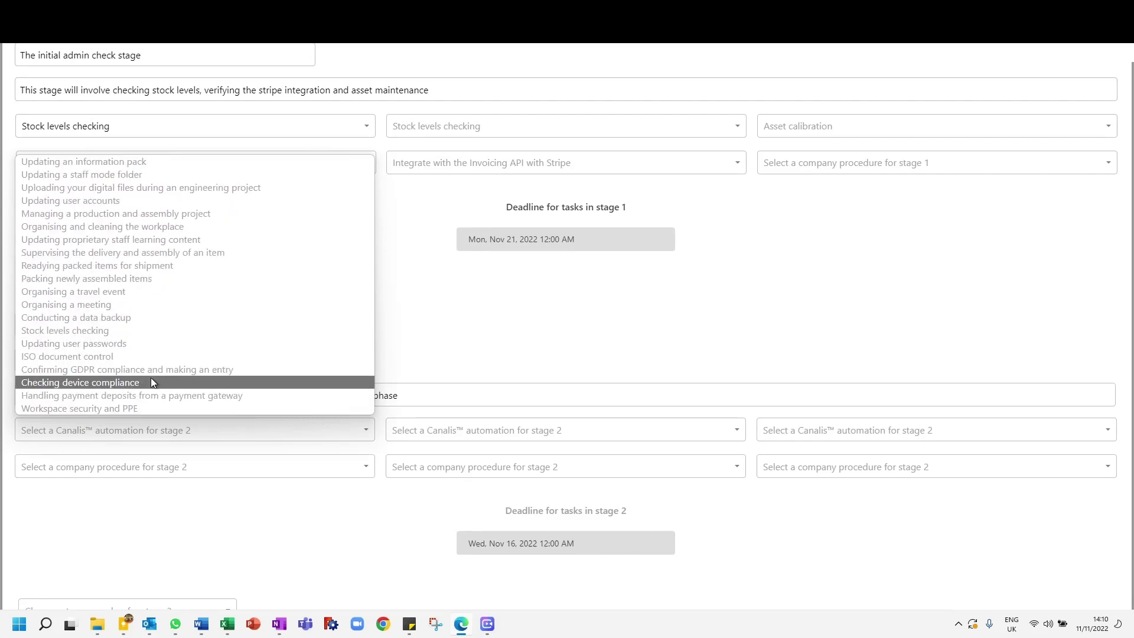
pyautogui.scroll(2, 139, 301)
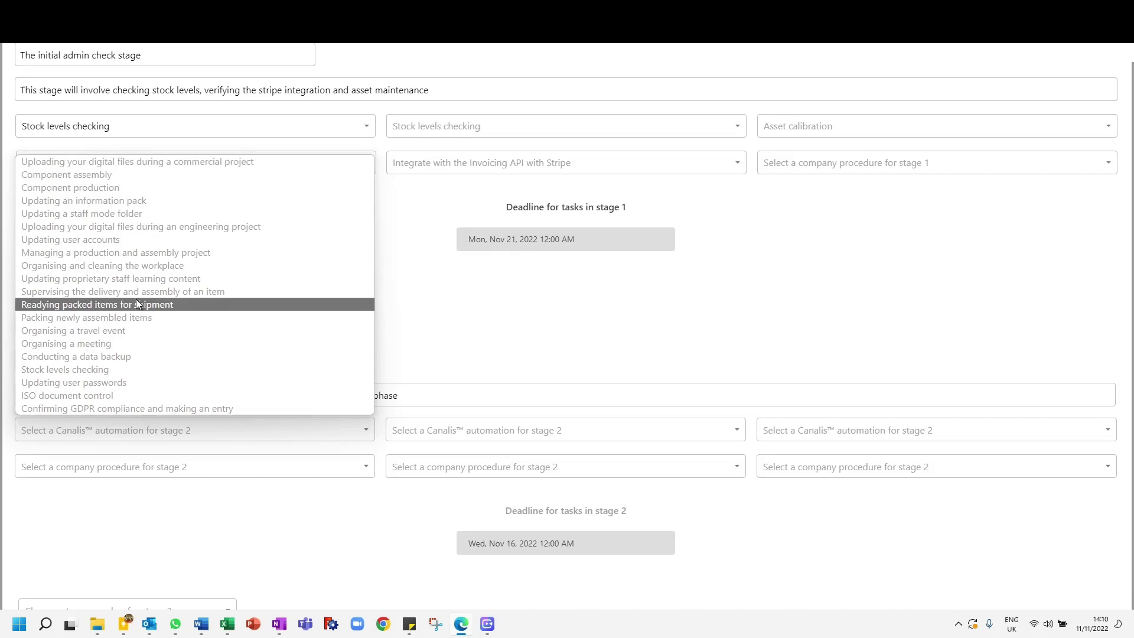
pyautogui.scroll(2, 135, 301)
pyautogui.scroll(2, 121, 291)
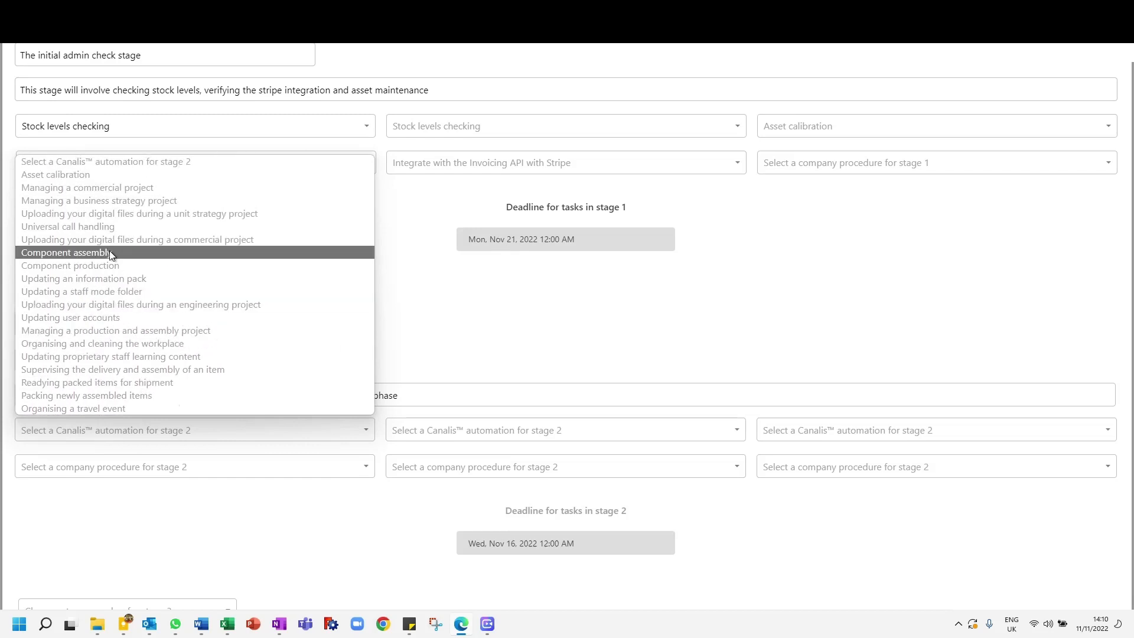
pyautogui.click(104, 266)
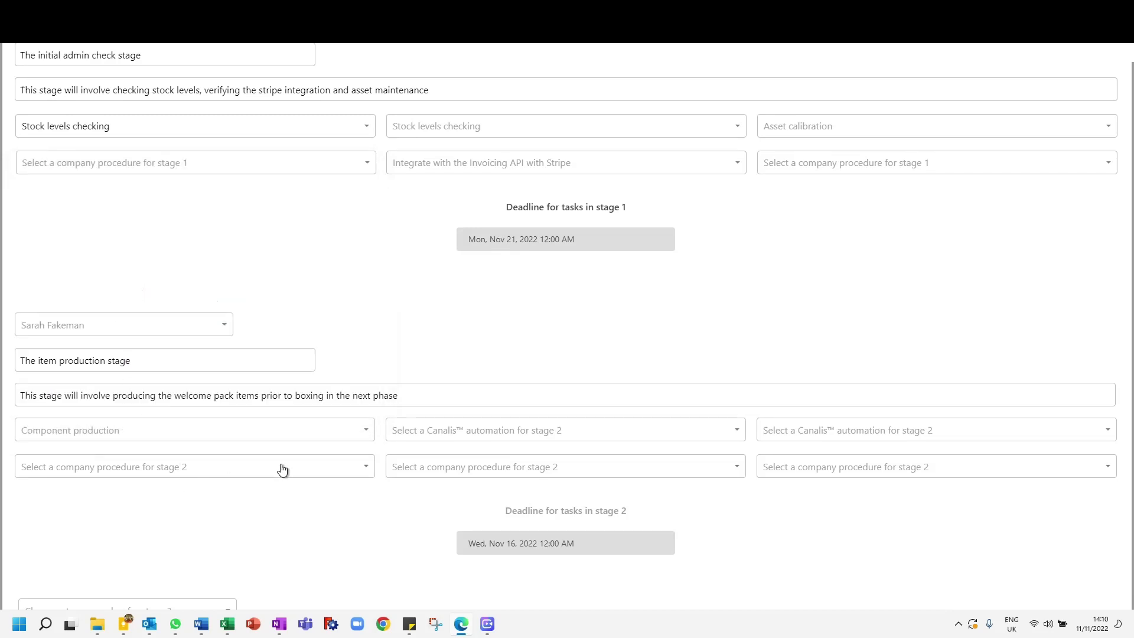
# Step: Set the second and third Canalis automations for stage 2 to Component production
pyautogui.click(539, 436)
pyautogui.scroll(-3, 468, 271)
pyautogui.scroll(3, 469, 271)
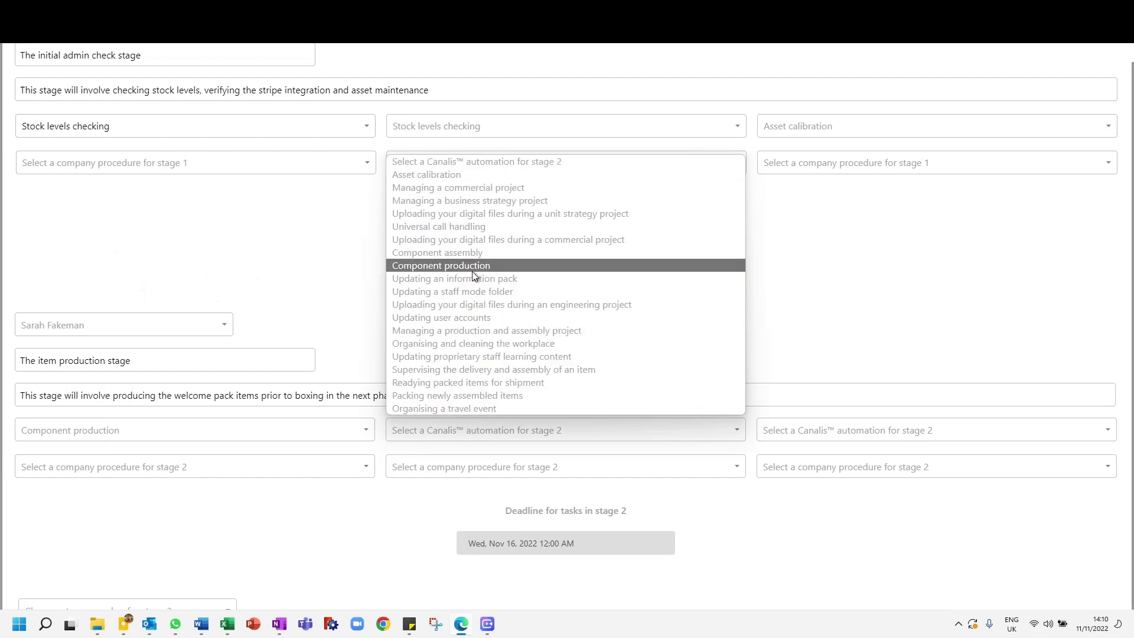
pyautogui.click(473, 271)
pyautogui.click(867, 427)
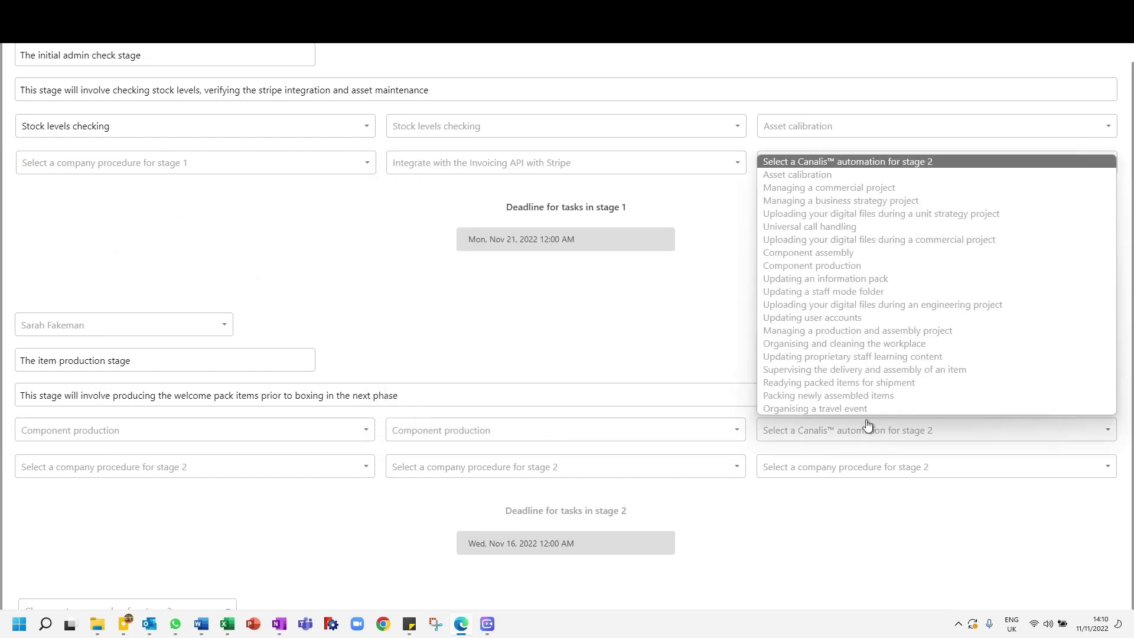
pyautogui.click(832, 265)
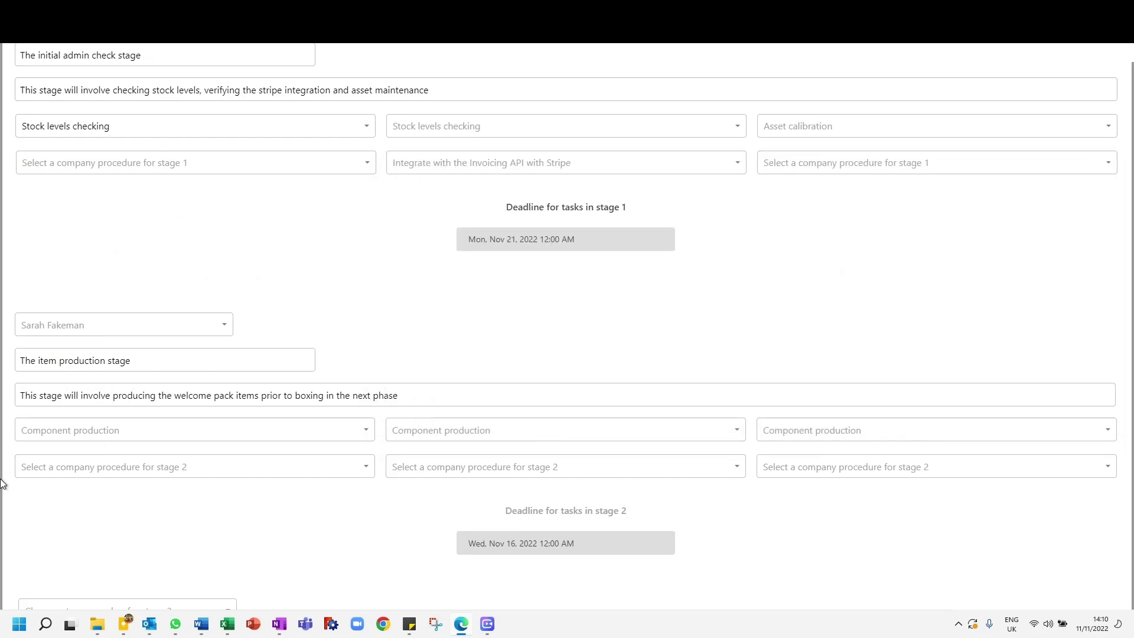
# Step: Set the deadline for tasks in stage 2 to Tuesday, Nov 22, 2022
pyautogui.click(601, 544)
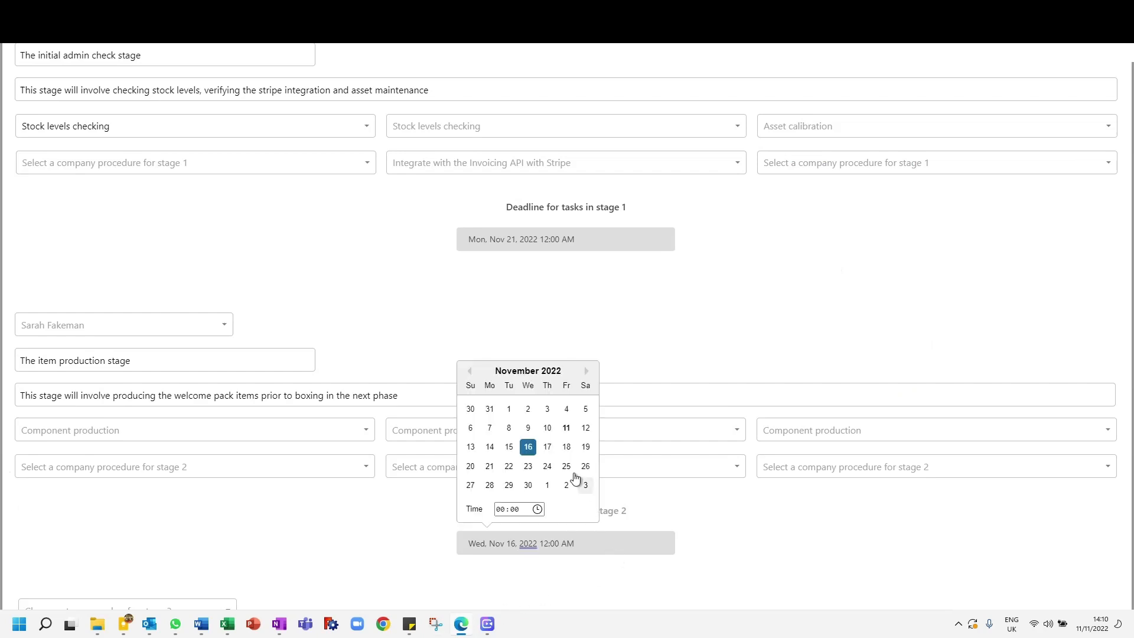
pyautogui.click(509, 470)
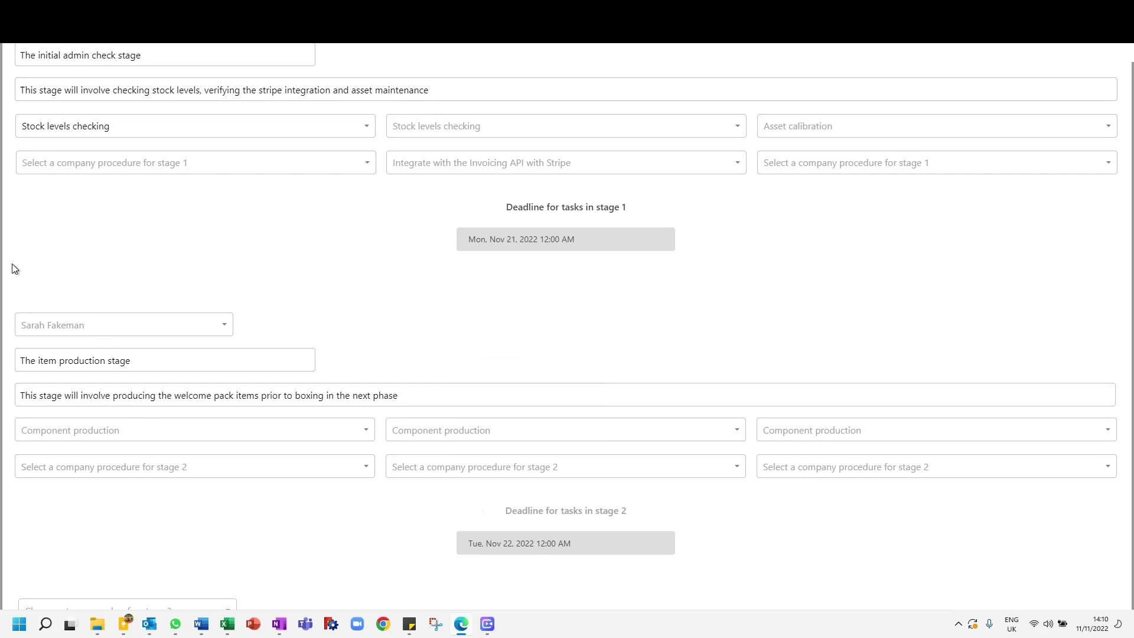
pyautogui.scroll(-4, 6, 278)
pyautogui.scroll(1, 4, 280)
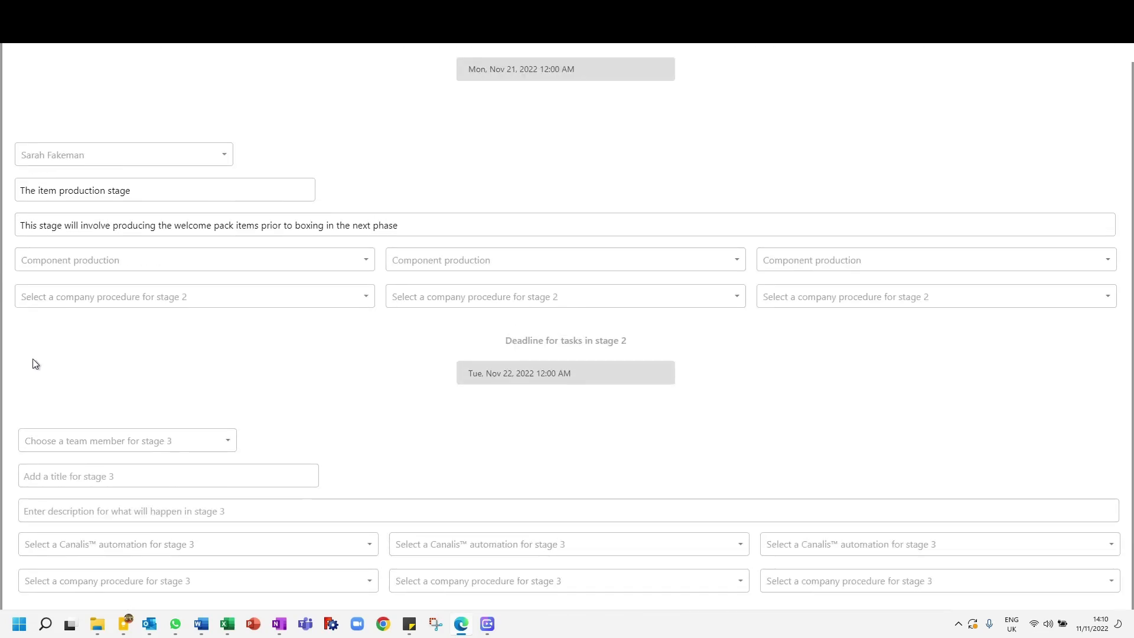
# Step: Assign the first listed team member to stage 3 and title the stage "The item assembly stage"
pyautogui.scroll(-2, 35, 363)
pyautogui.click(65, 365)
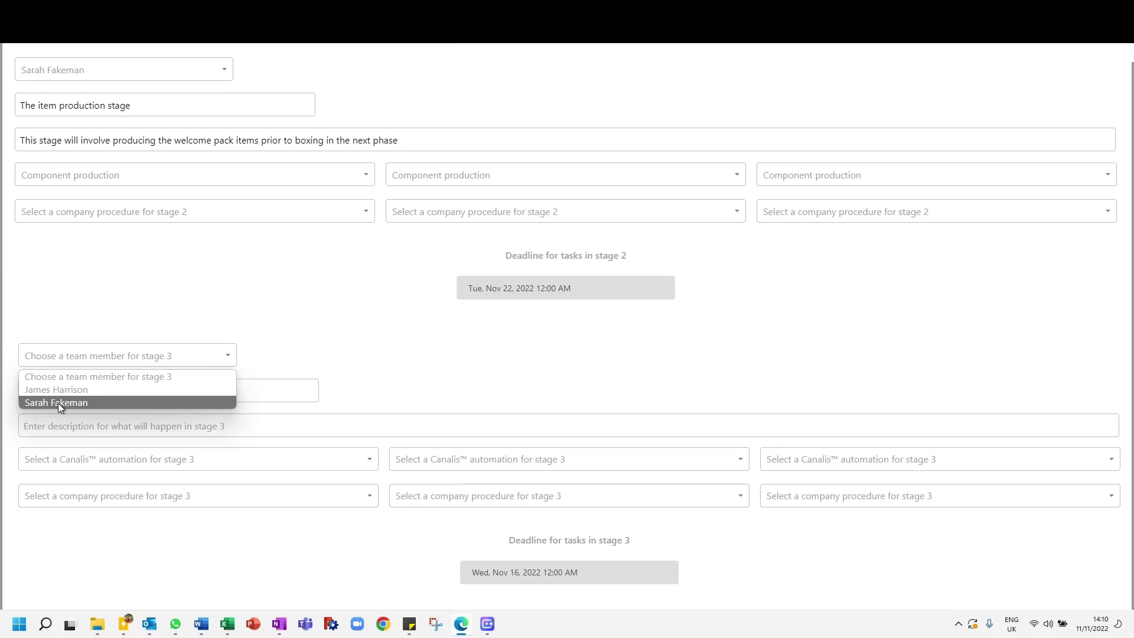
pyautogui.click(56, 389)
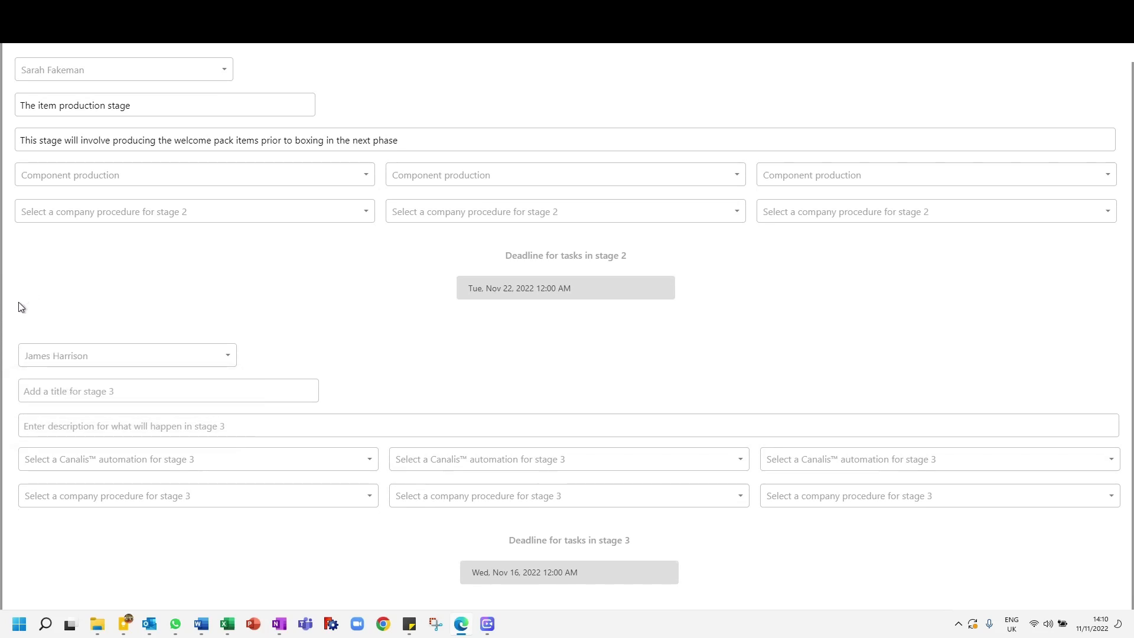
pyautogui.click(60, 396)
pyautogui.write('The item assembly stage')
# Step: Describe stage 3 as "This stage will involve assembling the different parts into one item ready for packing"
pyautogui.click(135, 426)
pyautogui.write('This ')
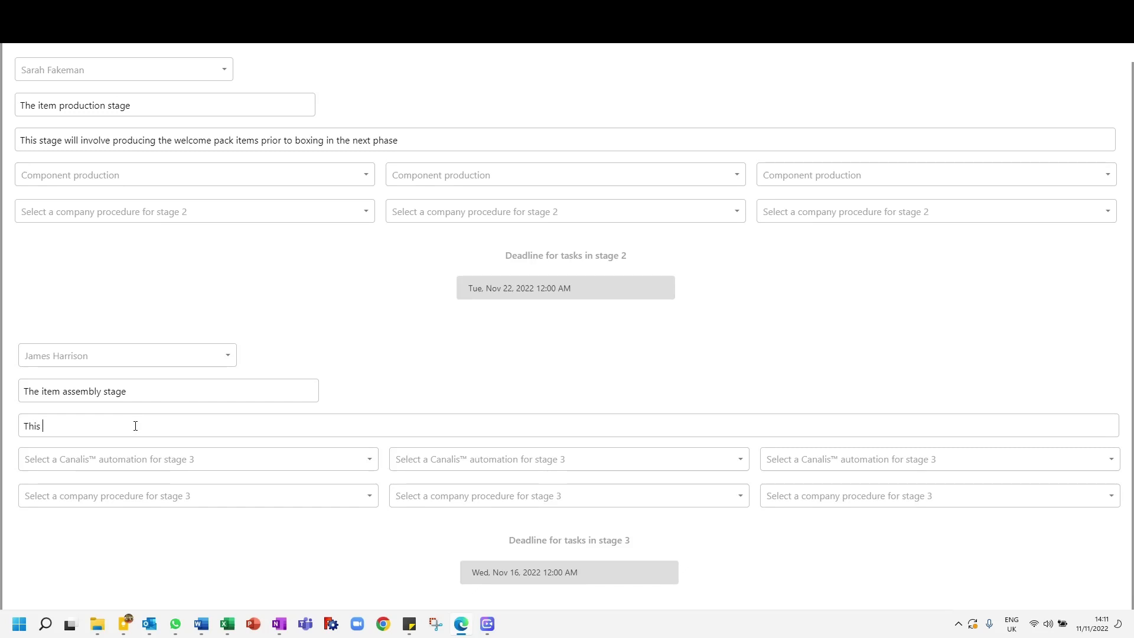
pyautogui.write('stage will involve assembling the sepo')
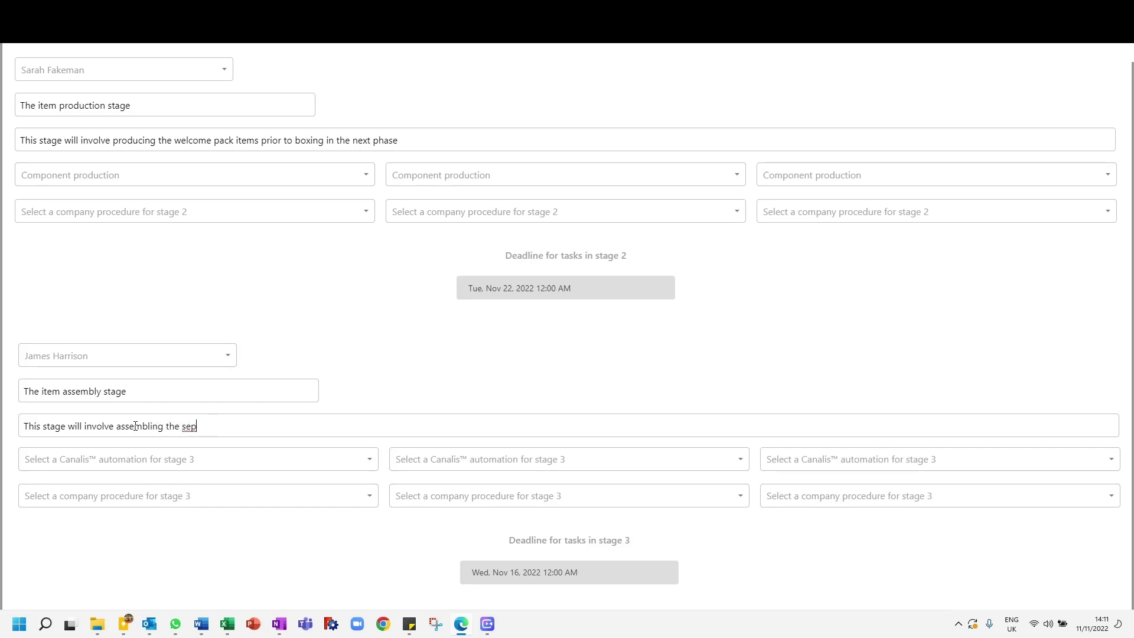
pyautogui.press('BackSpace')
pyautogui.press('BackSpace')
pyautogui.write('fferent parts into one item re')
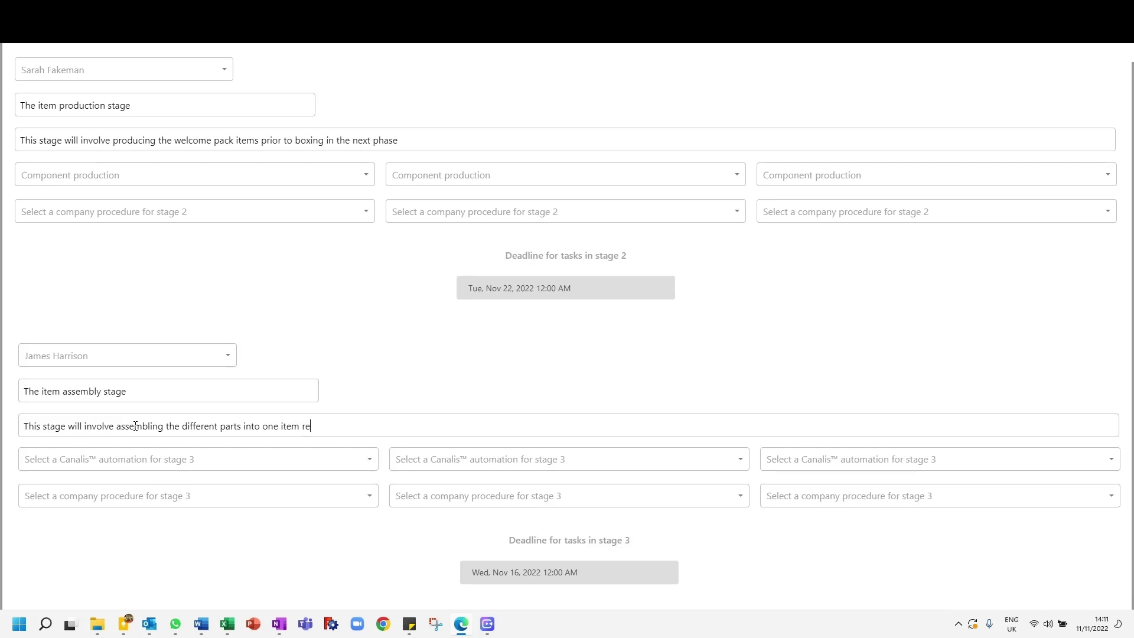
pyautogui.write('ady for packing')
# Step: Set all three Canalis automations for stage 3 to Component assembly
pyautogui.click(47, 466)
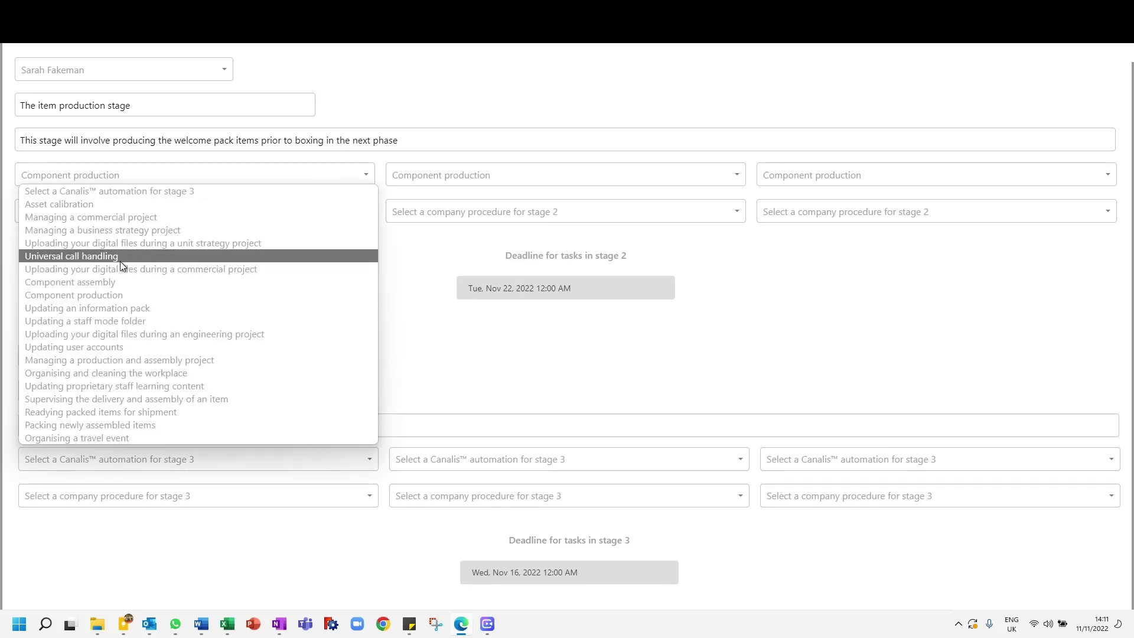
pyautogui.click(118, 283)
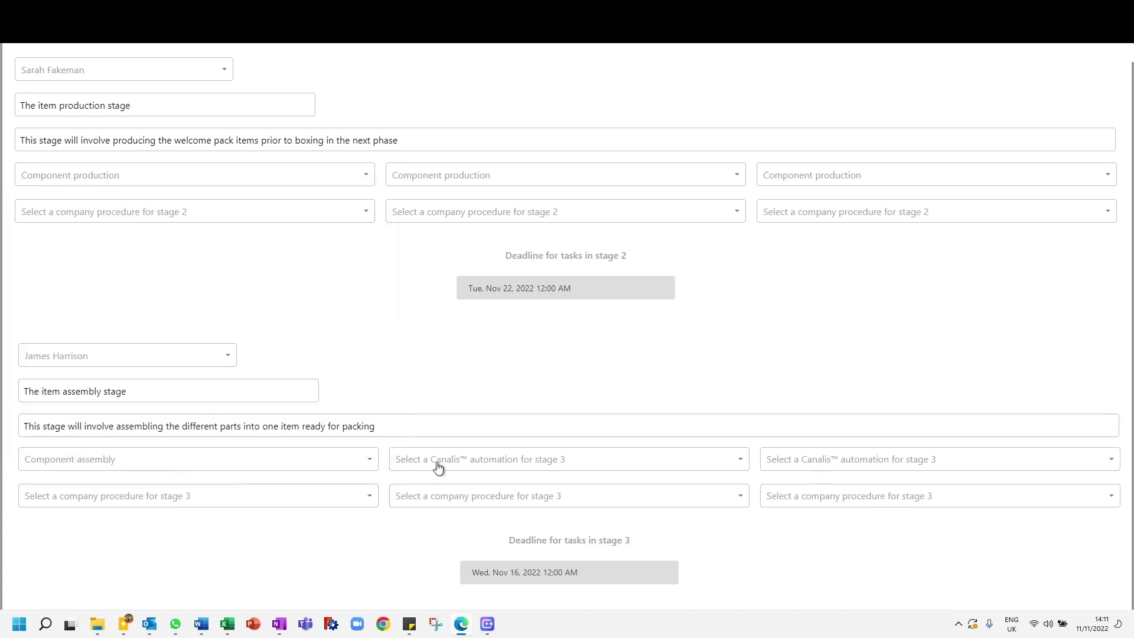
pyautogui.click(495, 465)
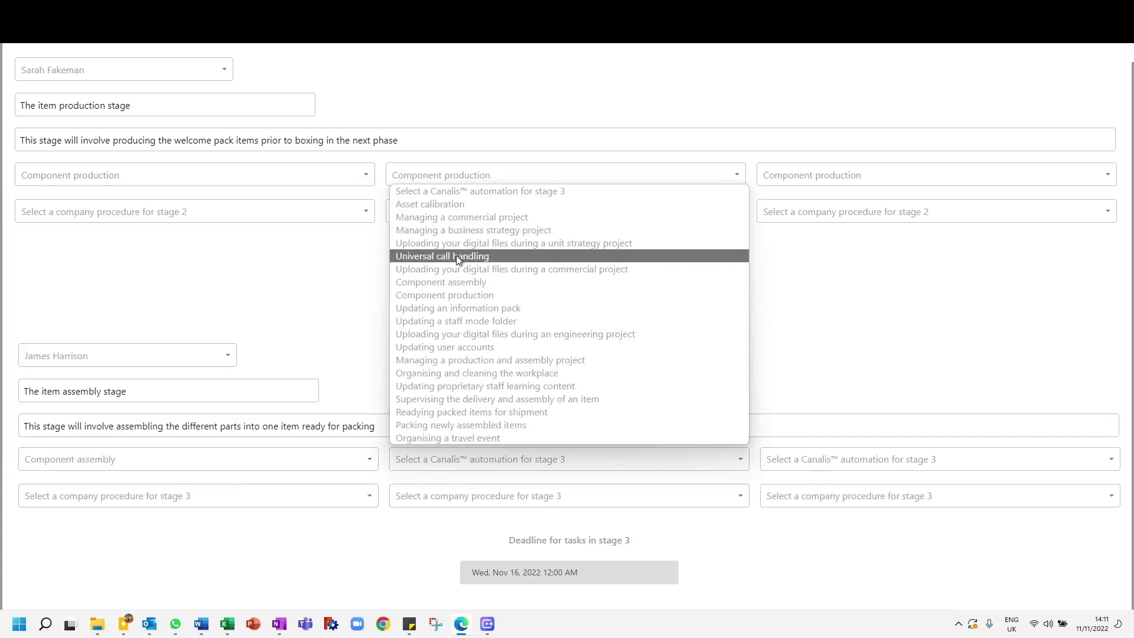
pyautogui.click(456, 282)
pyautogui.click(827, 463)
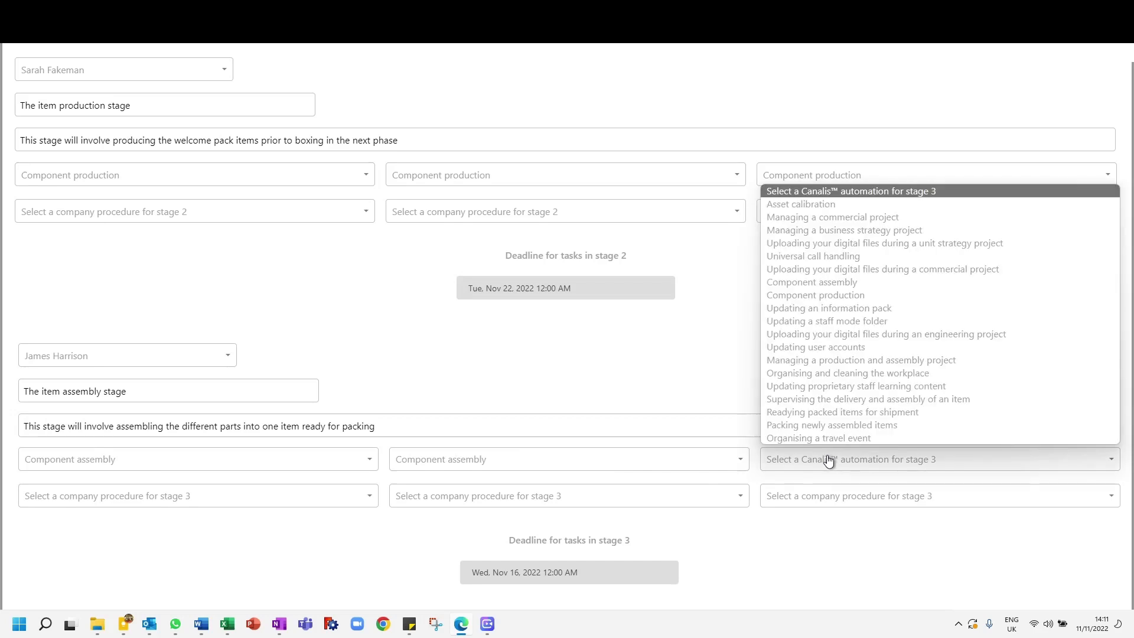
pyautogui.click(816, 283)
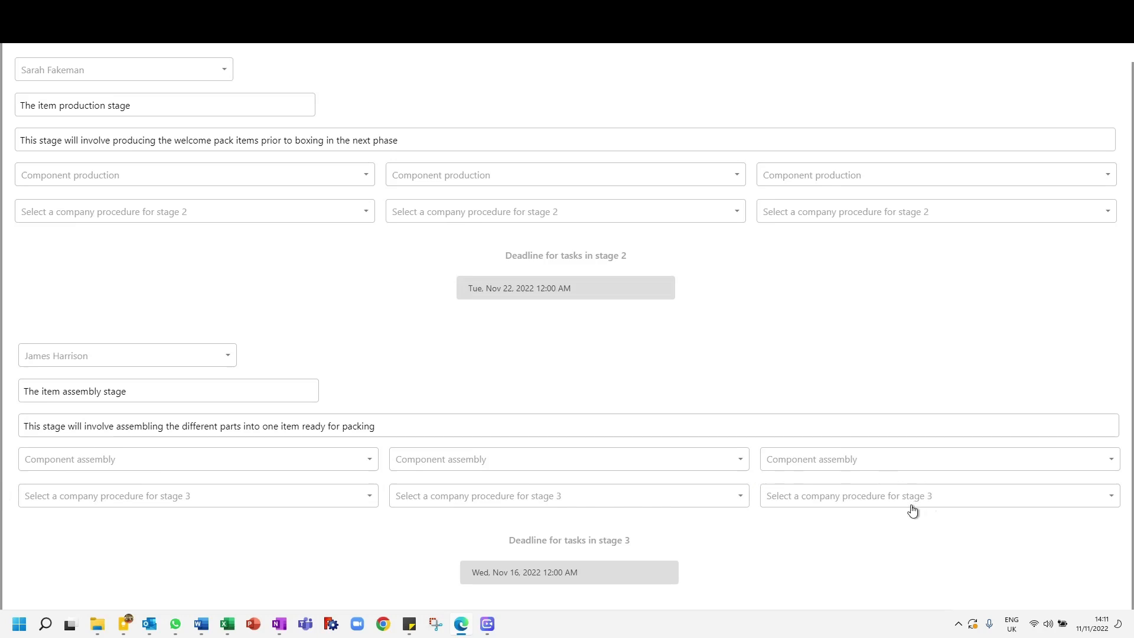
# Step: Set the deadline for tasks in stage 3 to Wednesday, Nov 23, 2022
pyautogui.scroll(-4, 10, 473)
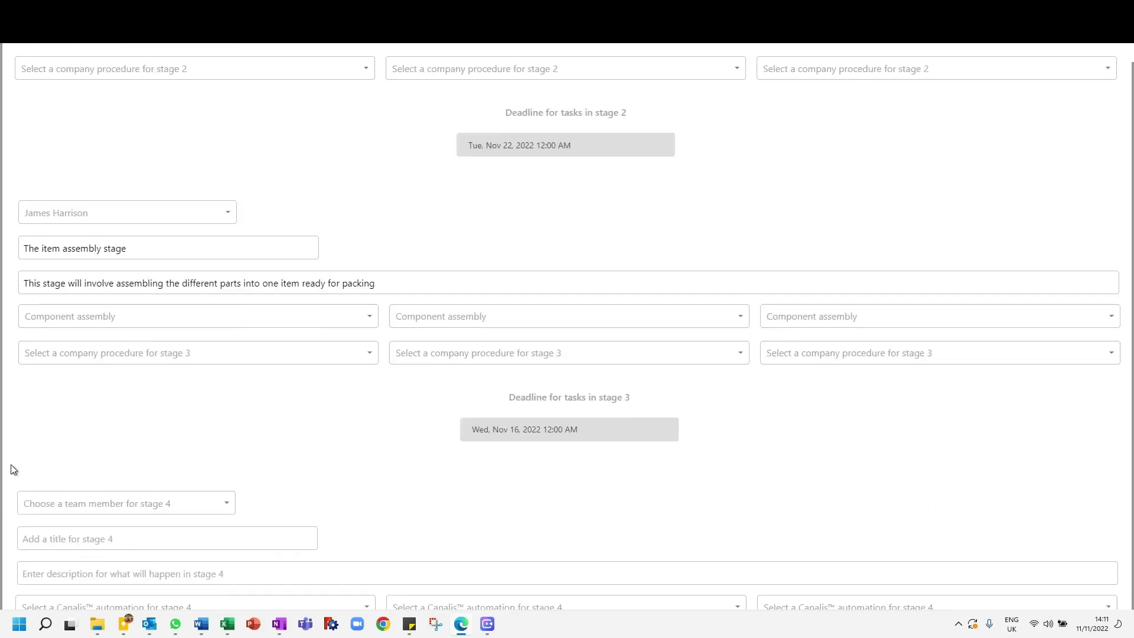
pyautogui.scroll(1, 10, 472)
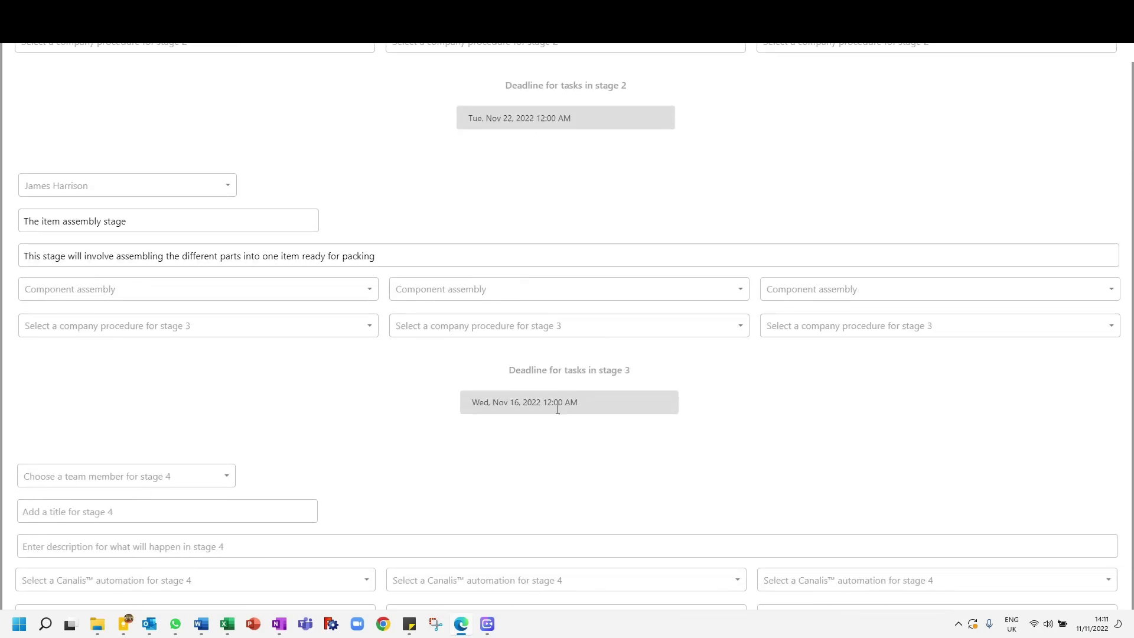
pyautogui.click(507, 407)
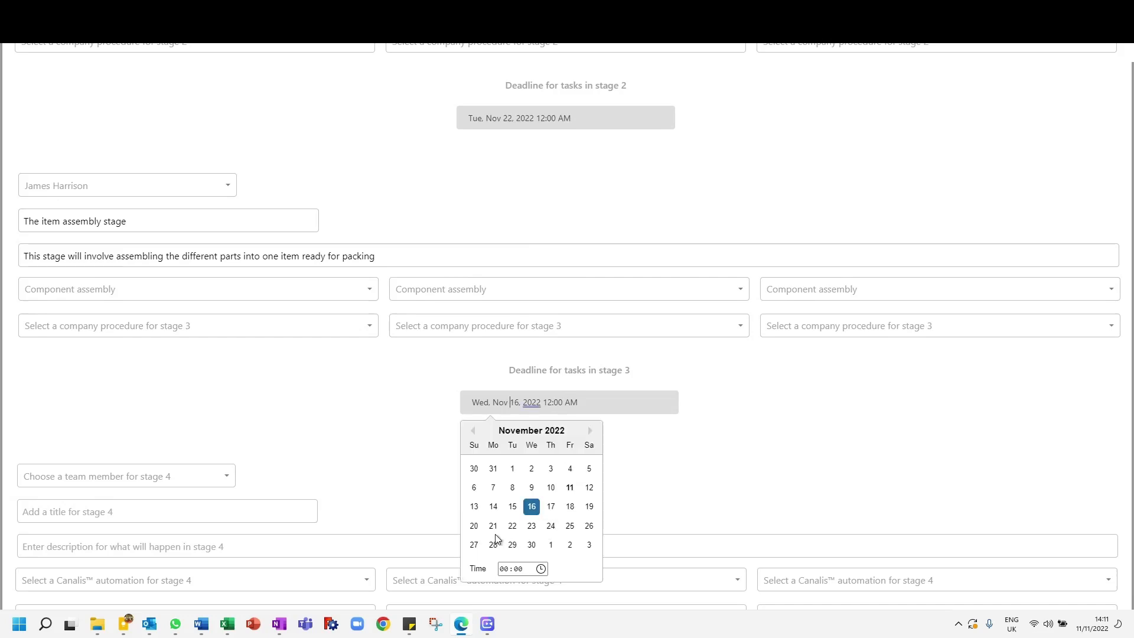
pyautogui.click(531, 526)
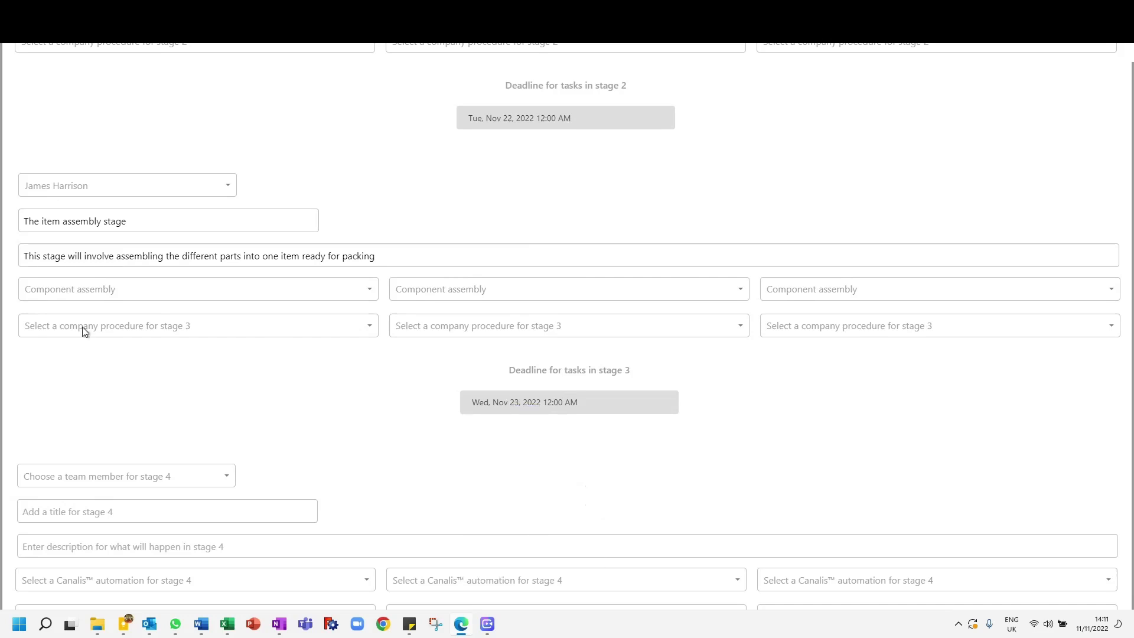
# Step: Assign the second listed team member to stage 4 and title the stage "The item packing stage"
pyautogui.scroll(-2, 3, 407)
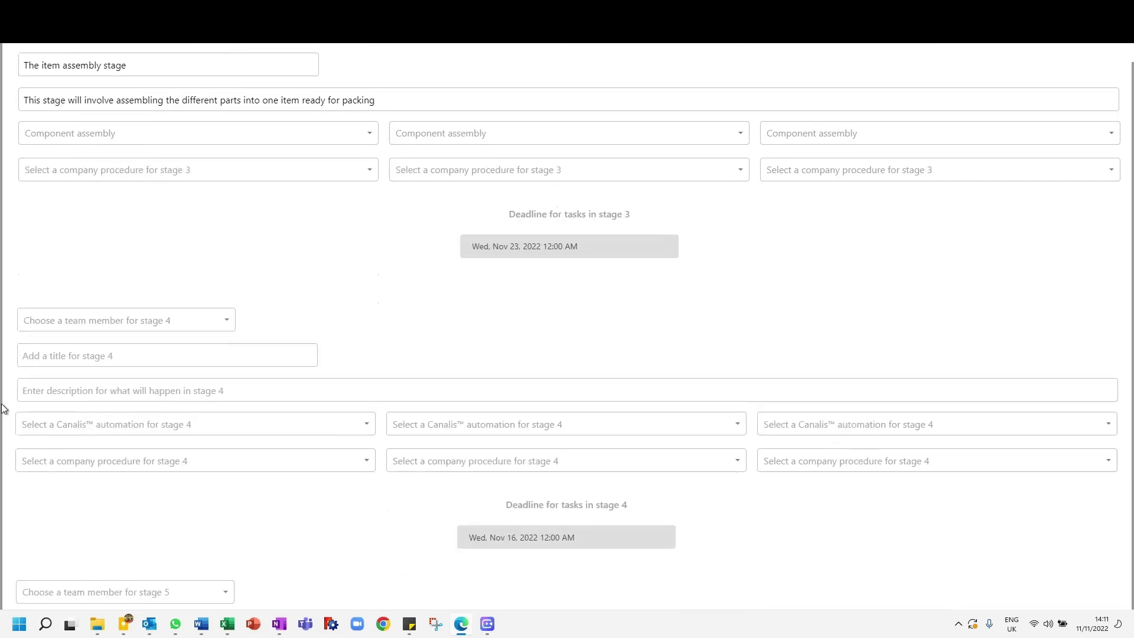
pyautogui.scroll(2, 3, 407)
pyautogui.click(110, 476)
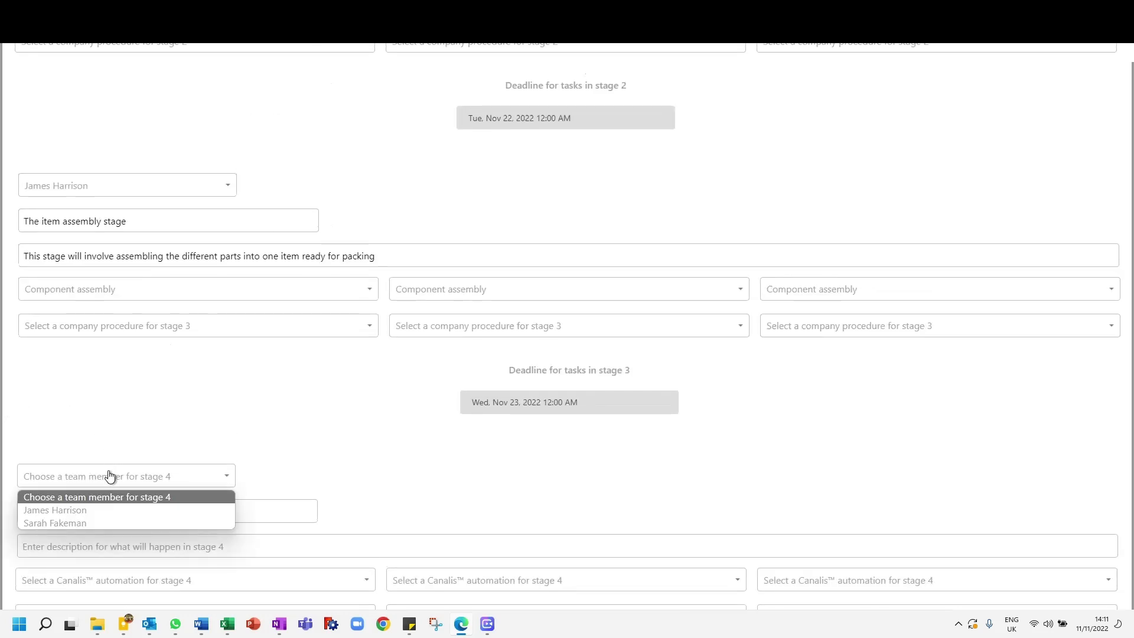
pyautogui.click(85, 524)
pyautogui.scroll(-1, 8, 409)
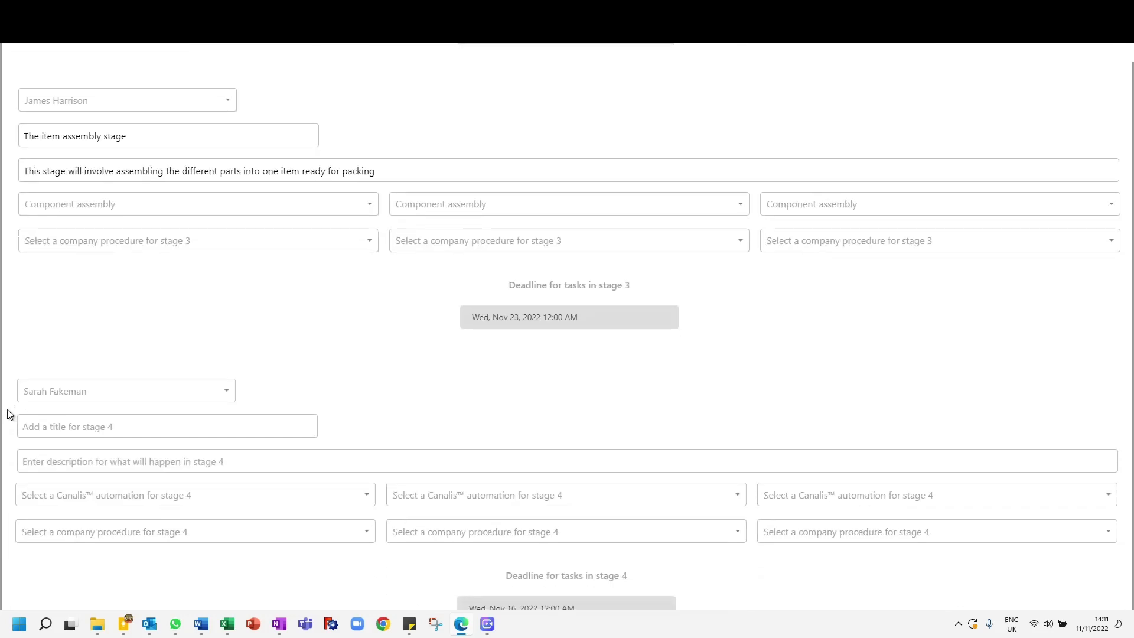
pyautogui.scroll(-1, 8, 413)
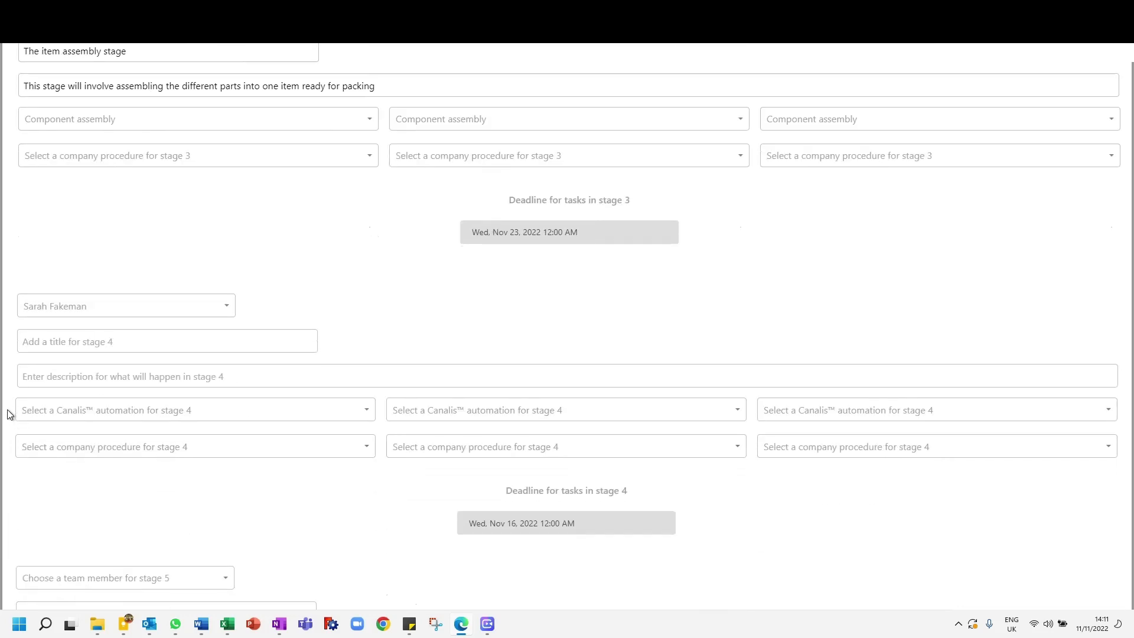
pyautogui.click(81, 339)
pyautogui.write('The item ')
pyautogui.write('packing stag')
pyautogui.write('This stage ')
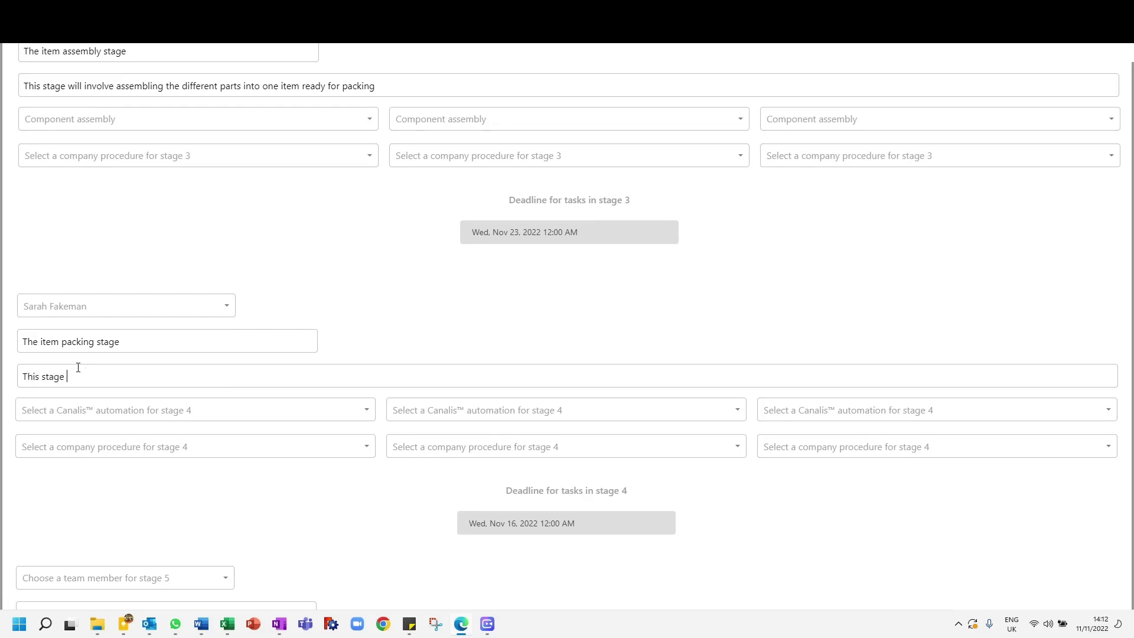
pyautogui.write('will involve packing the items and read')
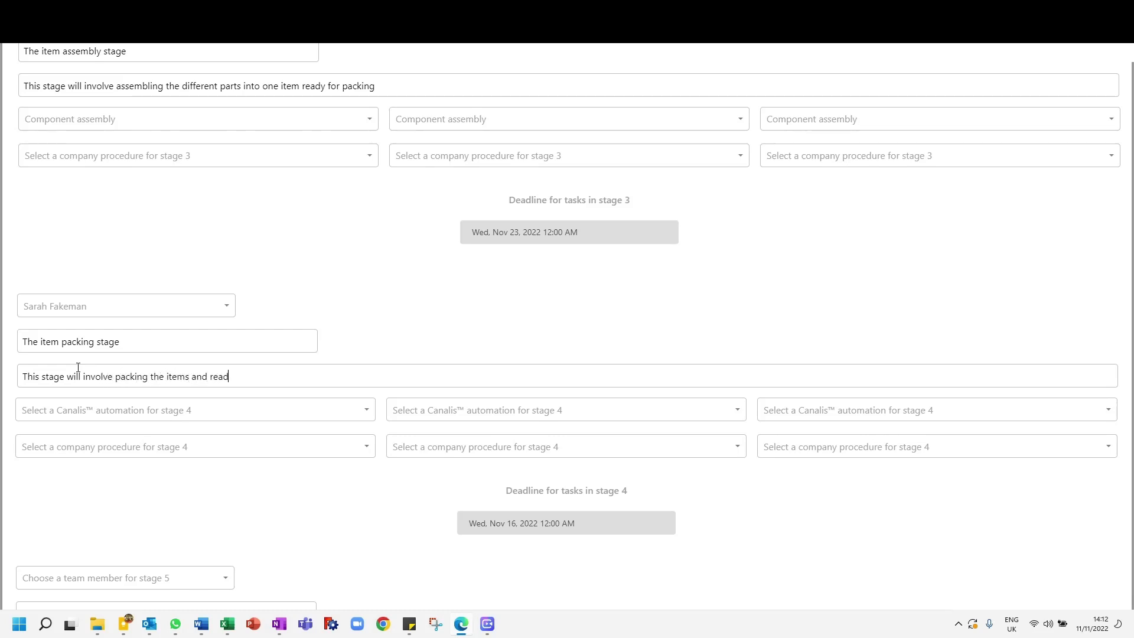
pyautogui.write('ying for delivery from the warehouse')
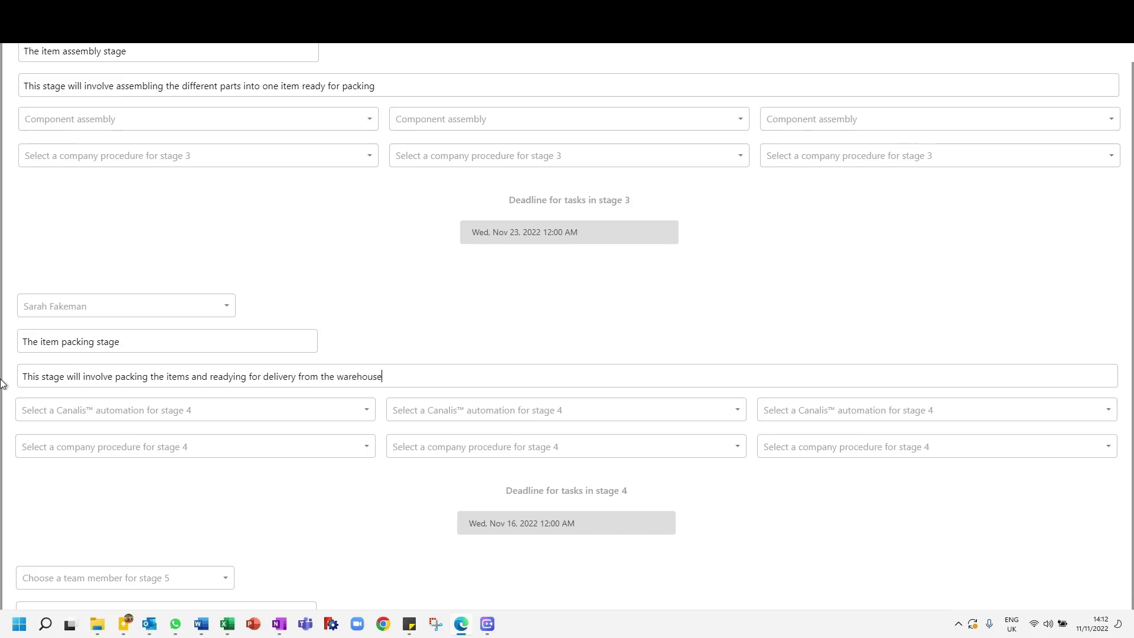
# Step: Set the first and second Canalis automations for stage 4 to Packing newly assembled items
pyautogui.click(63, 413)
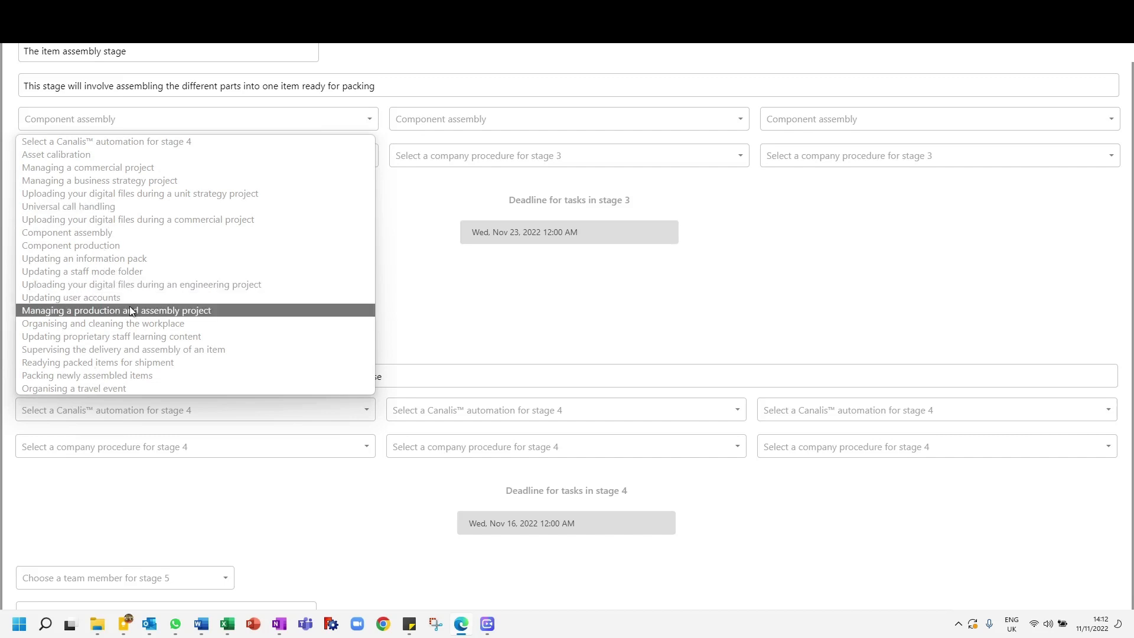
pyautogui.click(114, 376)
pyautogui.click(502, 410)
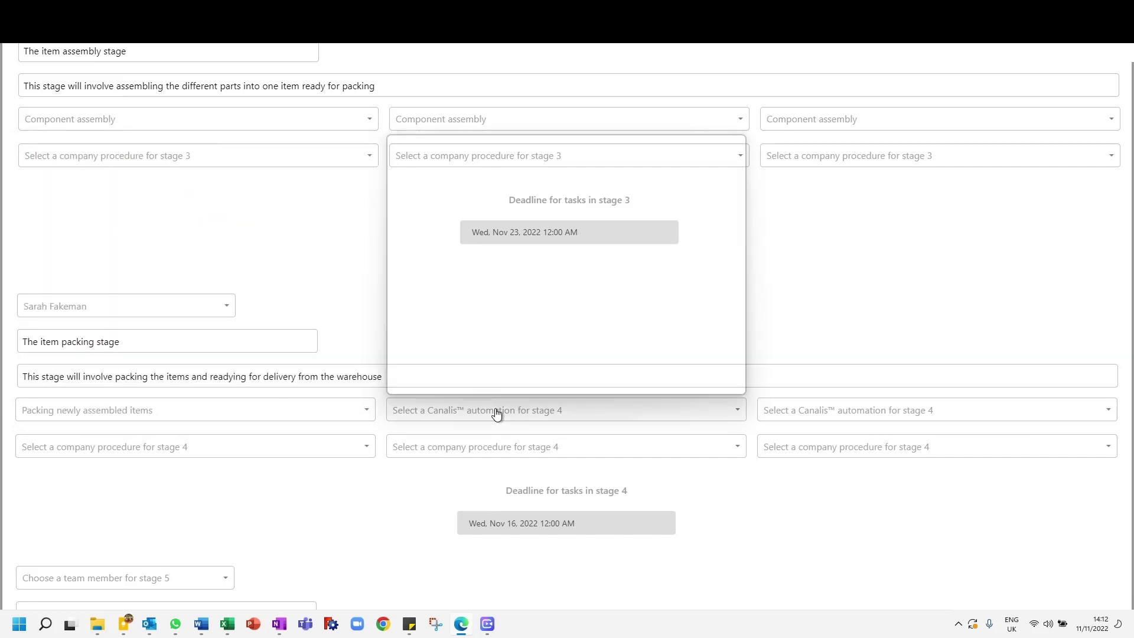
pyautogui.scroll(-2, 512, 341)
pyautogui.scroll(2, 512, 340)
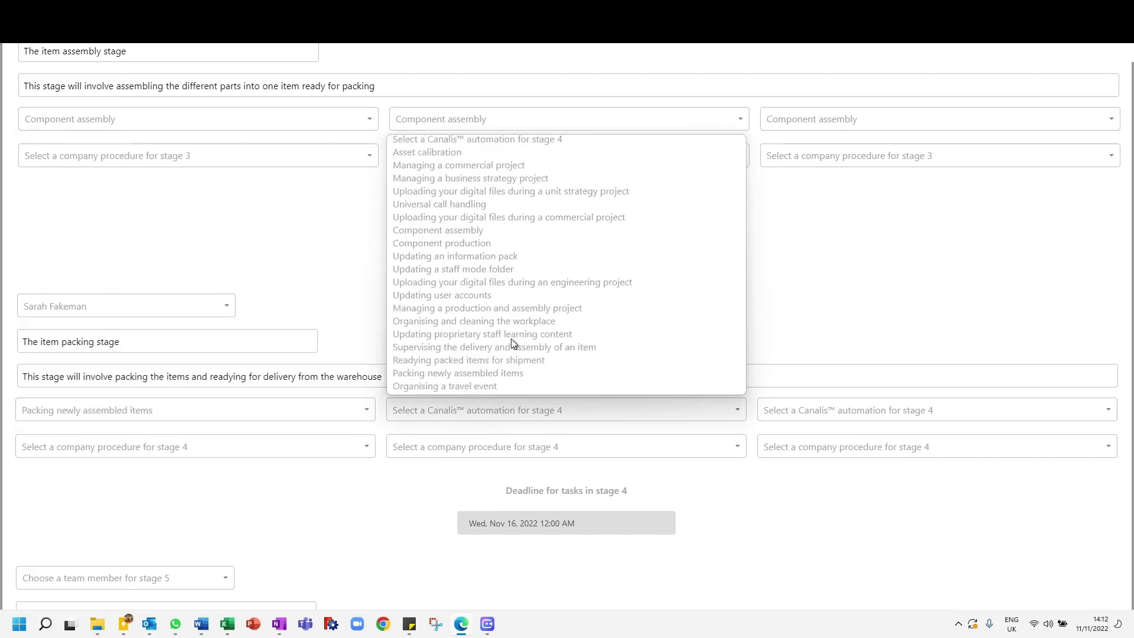
pyautogui.click(493, 377)
# Step: Set the third stage 4 Canalis automation to Readying packed items for shipment and the stage's deadline to Thursday, Nov 24, 2022
pyautogui.click(835, 413)
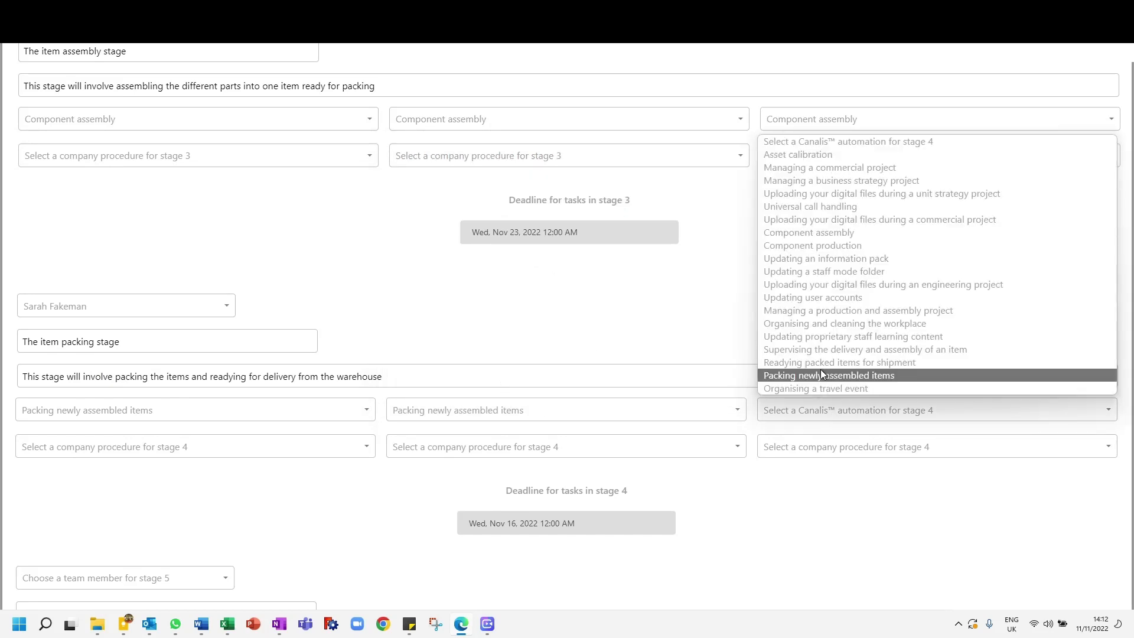
pyautogui.scroll(-2, 826, 360)
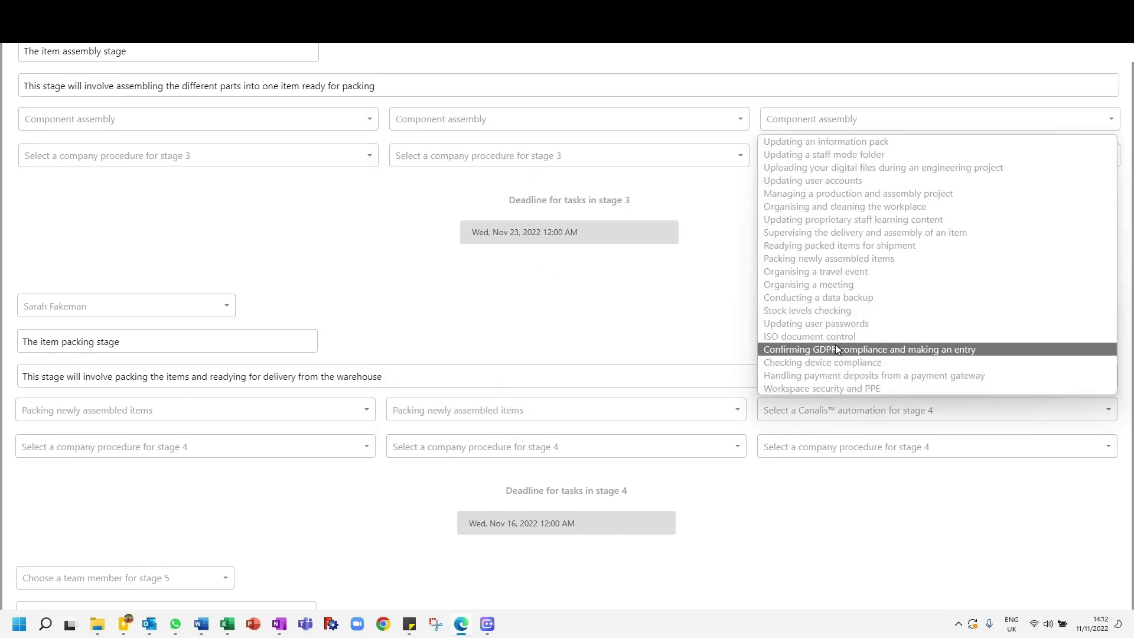
pyautogui.click(841, 245)
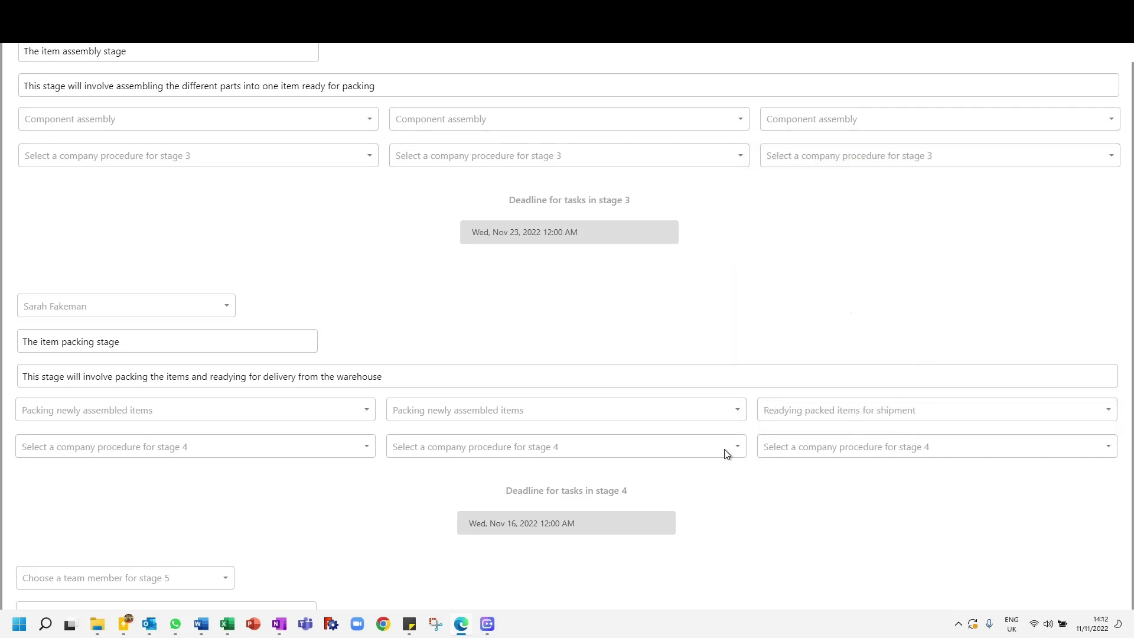
pyautogui.click(547, 532)
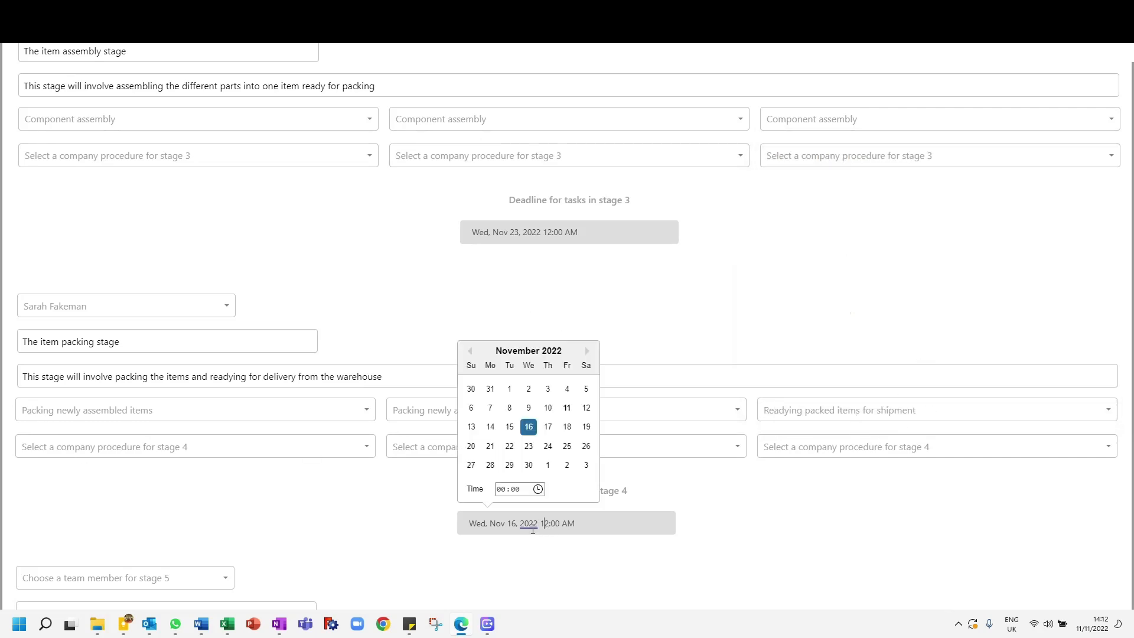
pyautogui.click(547, 447)
# Step: Assign the second listed team member to stage 5 and title the stage "Final admin checks"
pyautogui.scroll(-4, 2, 397)
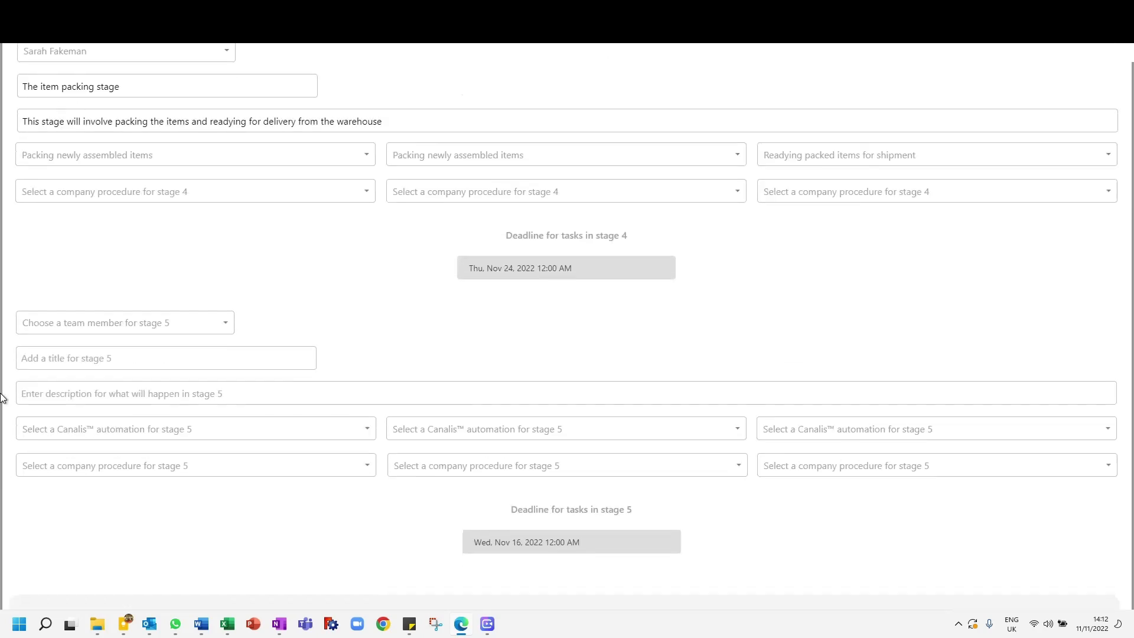
pyautogui.click(77, 324)
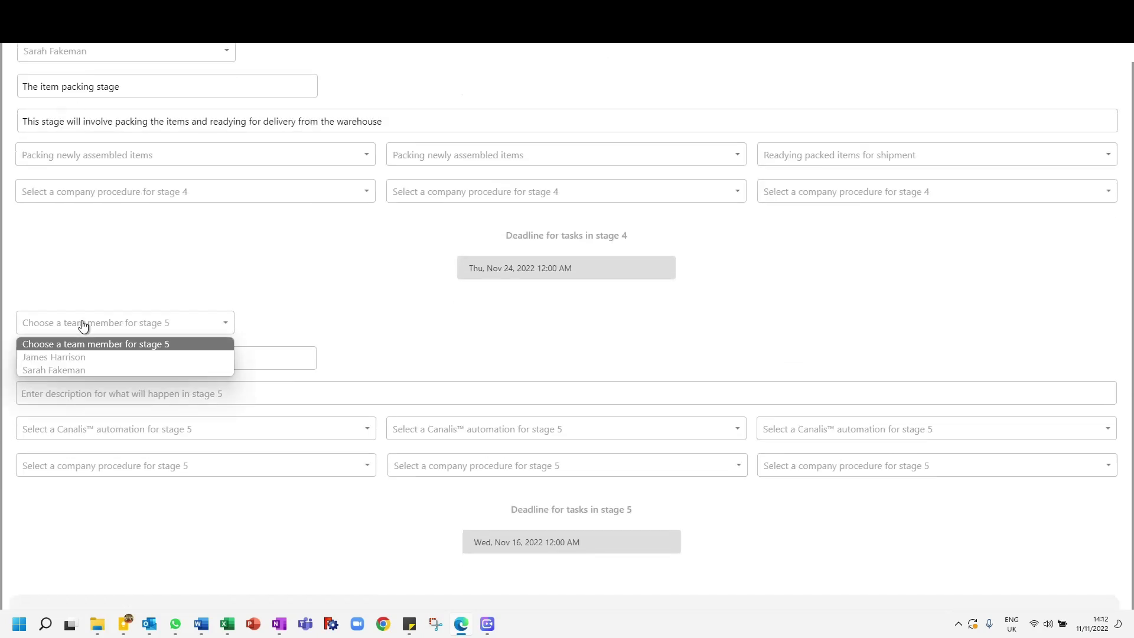
pyautogui.click(73, 370)
pyautogui.click(83, 361)
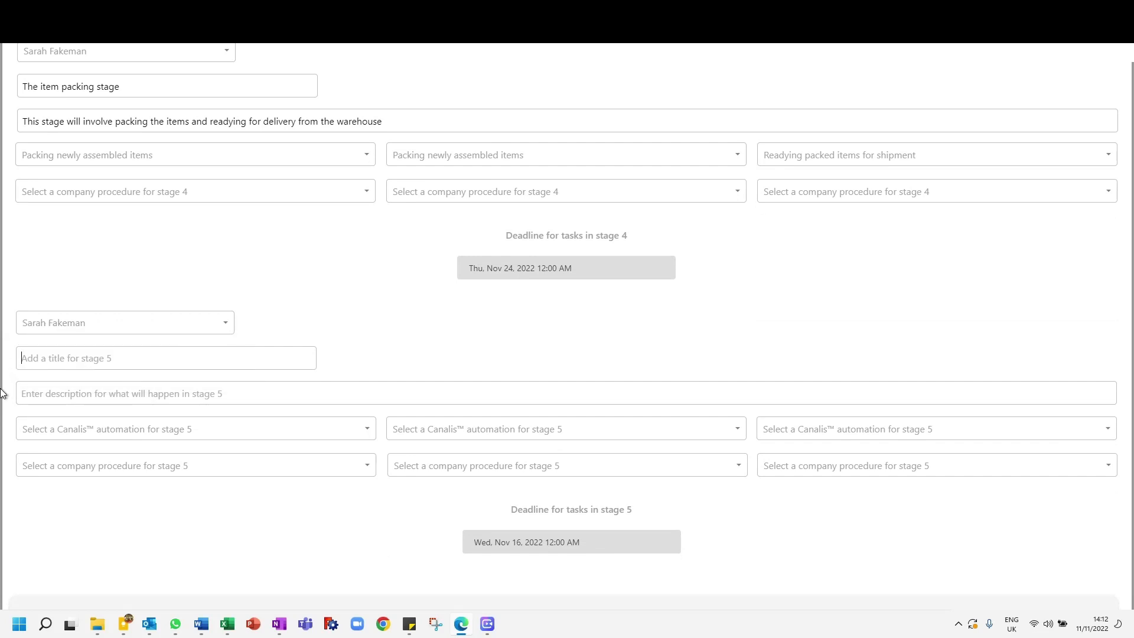
pyautogui.write('The')
pyautogui.press('BackSpace')
pyautogui.write('Final admin checks')
# Step: Describe stage 5 as "This stage will involve a couple of admin checks to ensure data security and asset compliance to ISO standards"
pyautogui.click(41, 389)
pyautogui.write('This ')
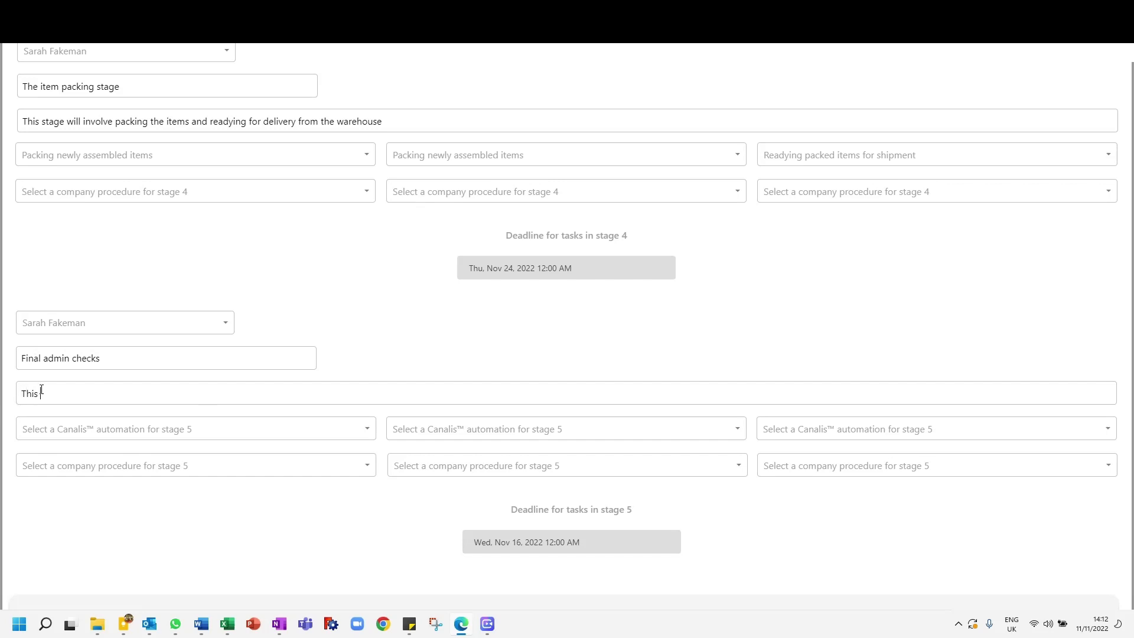
pyautogui.write('stage will involve a couple of admin checks to ensure data security and asset compliance to ISO standards')
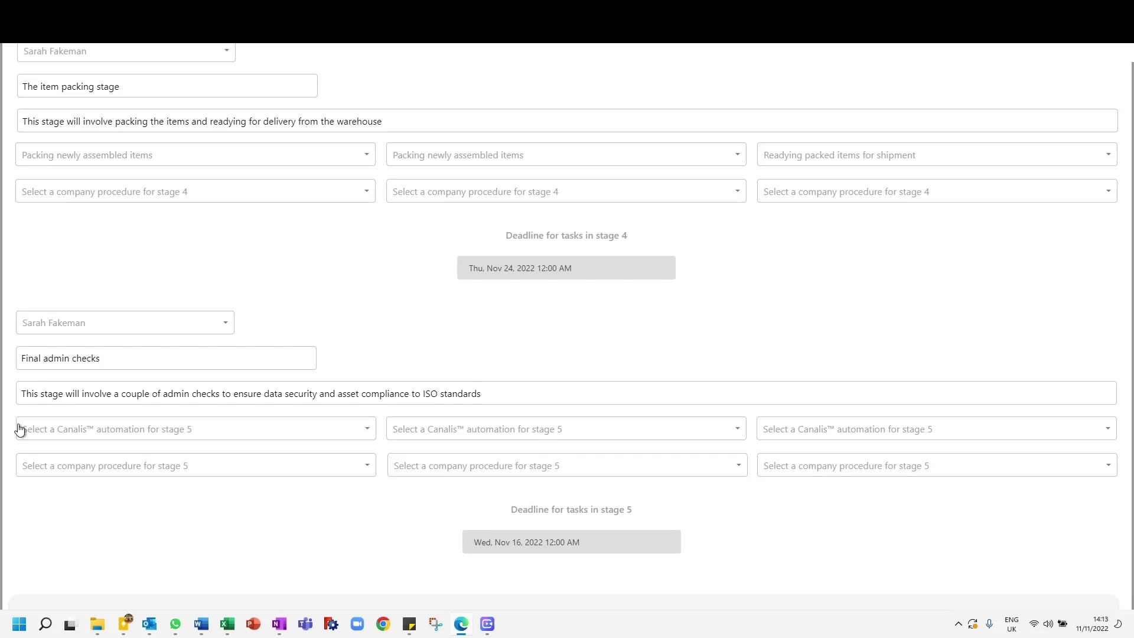
# Step: Set the deadline for tasks in stage 5 to Friday, Nov 25, 2022
pyautogui.click(533, 543)
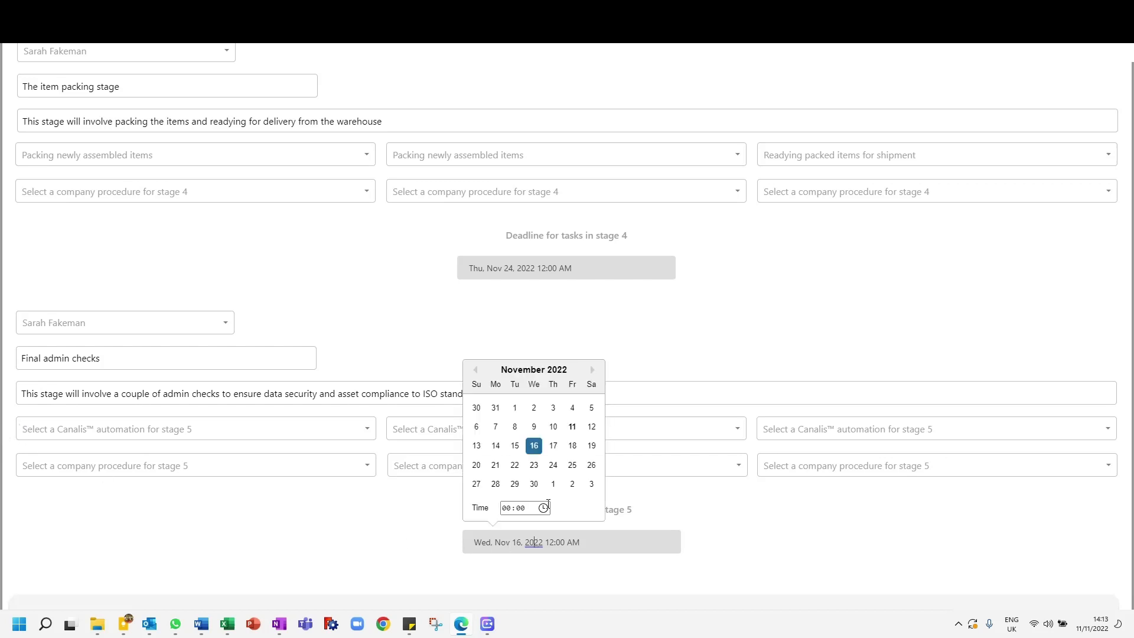
pyautogui.click(570, 466)
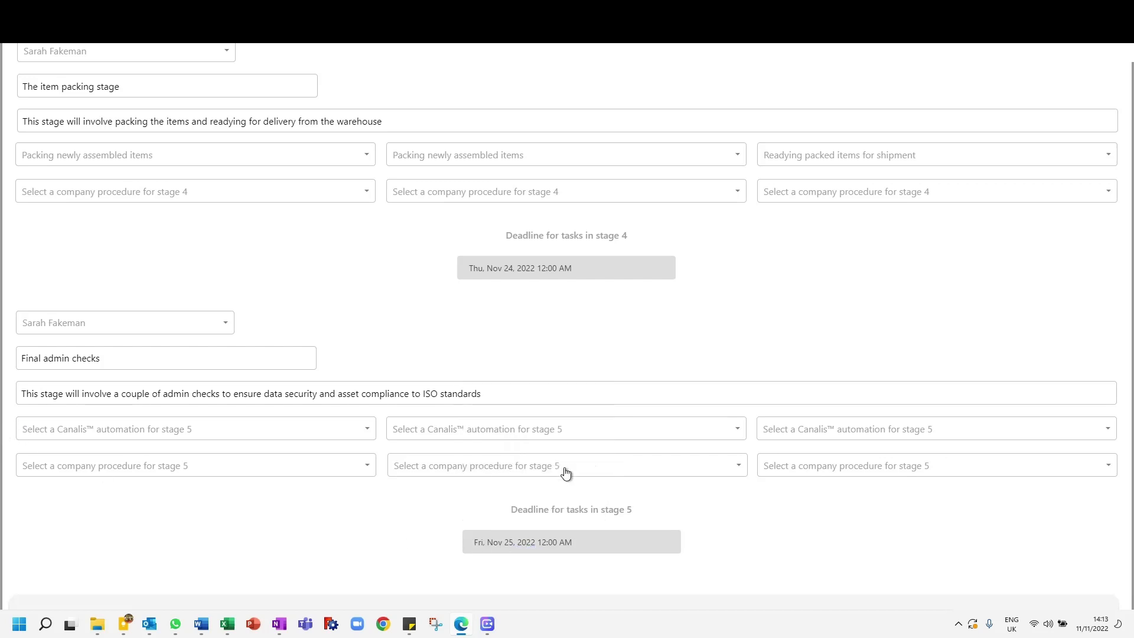
# Step: Set the three stage 5 Canalis automations to Confirming GDPR compliance and making an entry, Conducting a data backup, and Checking device compliance
pyautogui.click(80, 435)
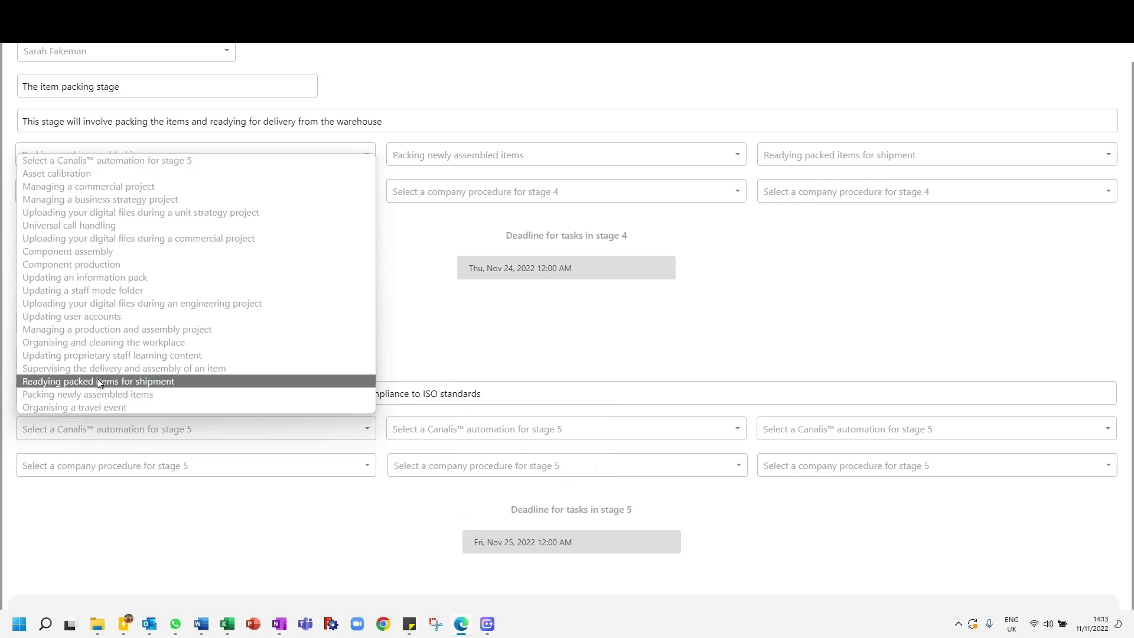
pyautogui.scroll(-3, 98, 320)
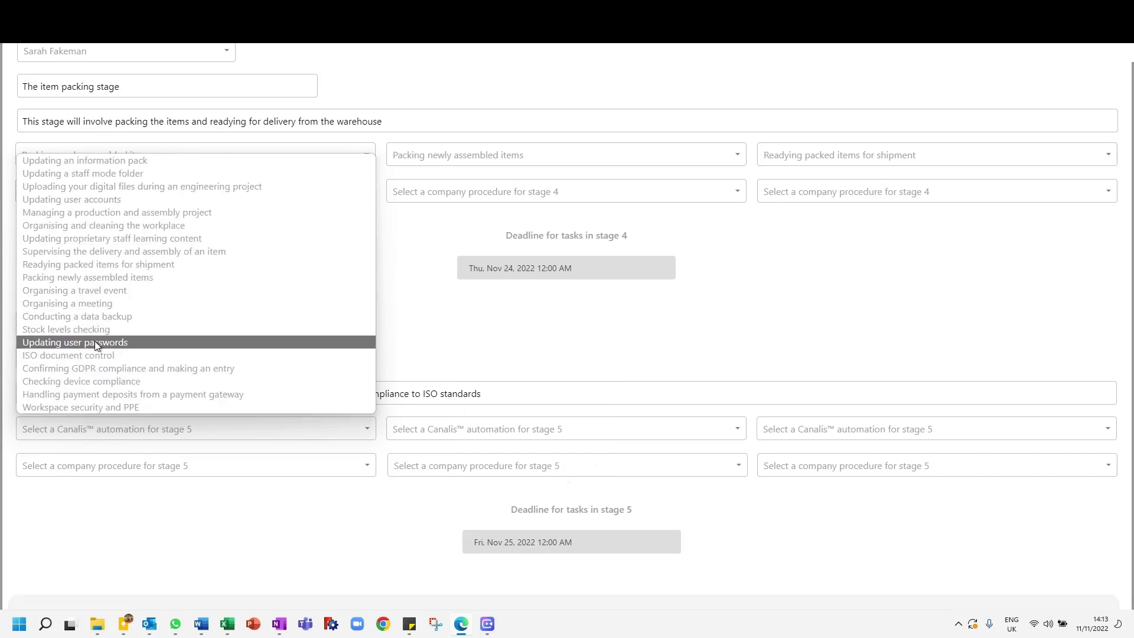
pyautogui.click(98, 371)
pyautogui.click(510, 434)
pyautogui.scroll(-3, 500, 355)
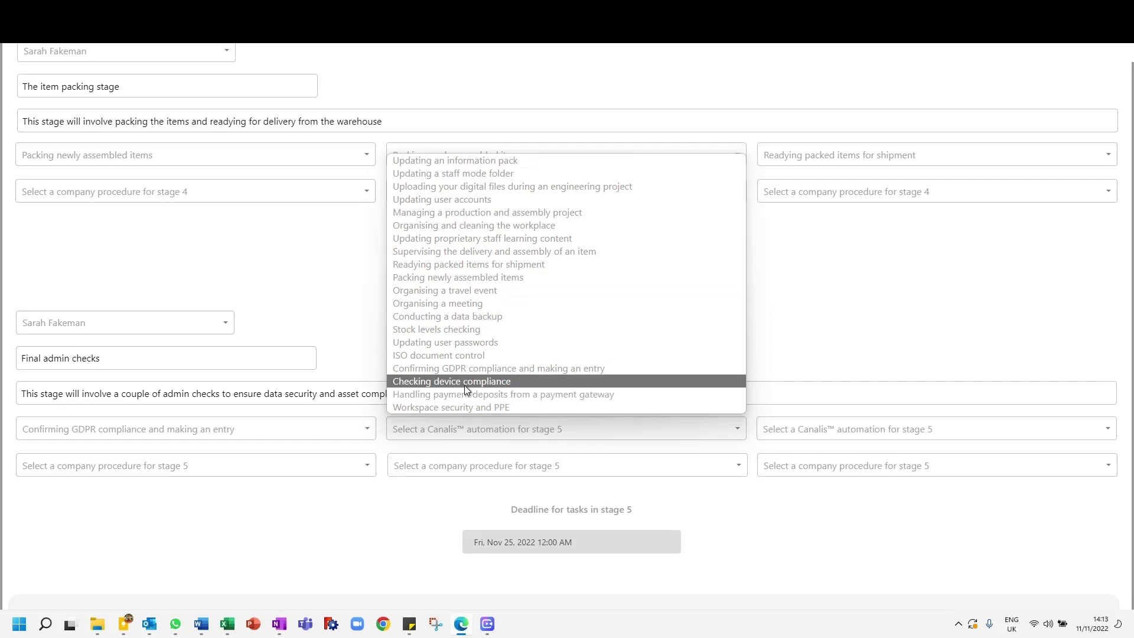
pyautogui.click(449, 315)
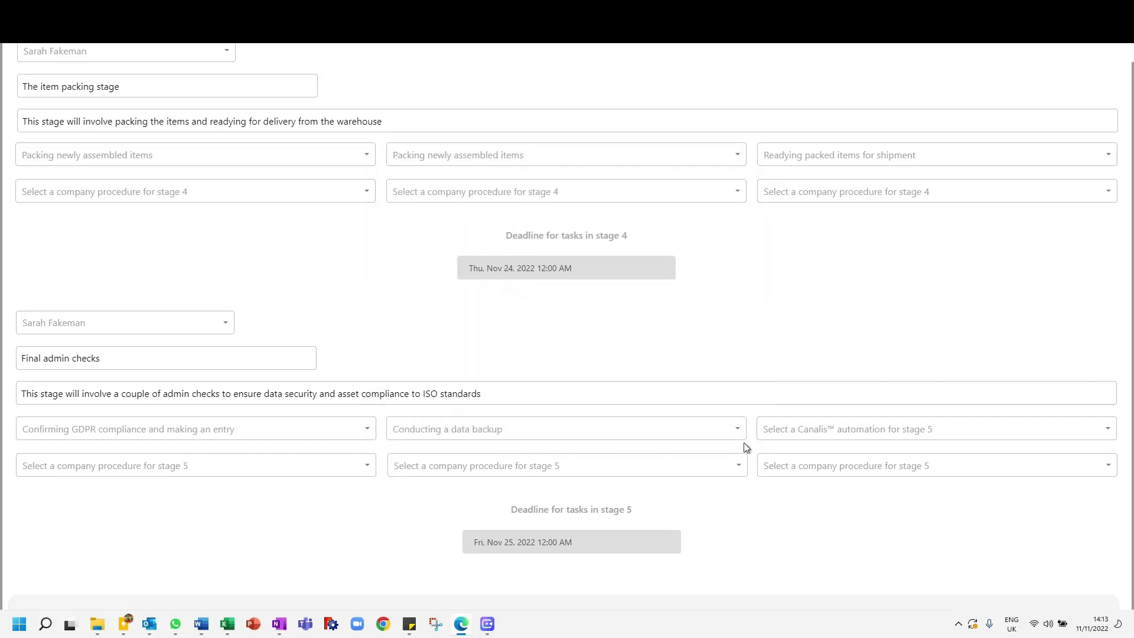
pyautogui.click(774, 430)
pyautogui.scroll(-3, 803, 384)
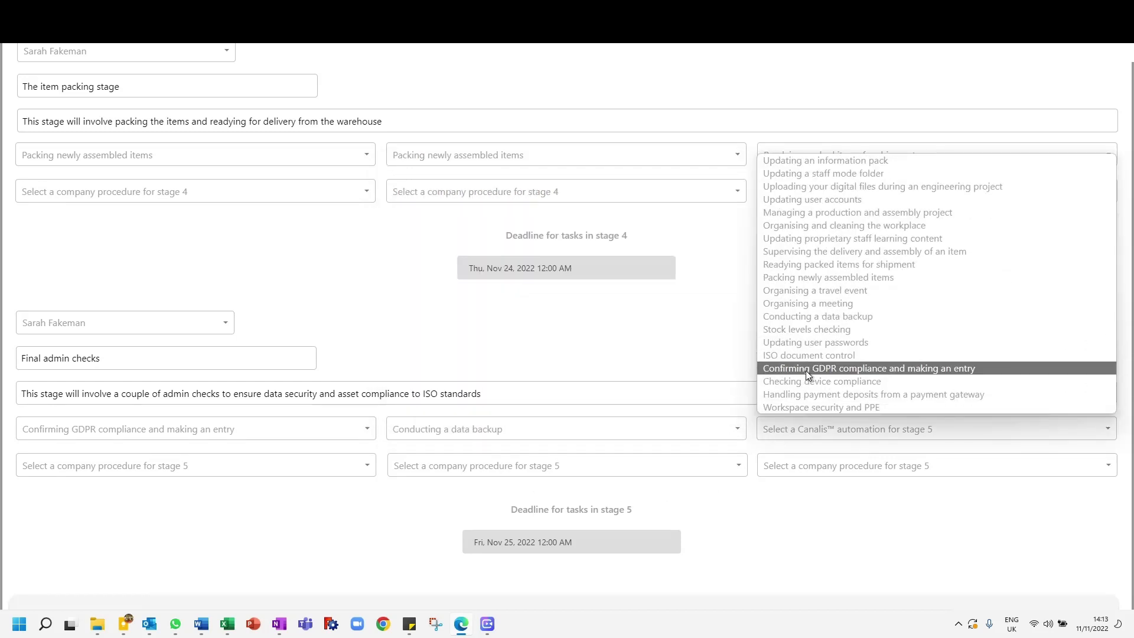
pyautogui.click(814, 384)
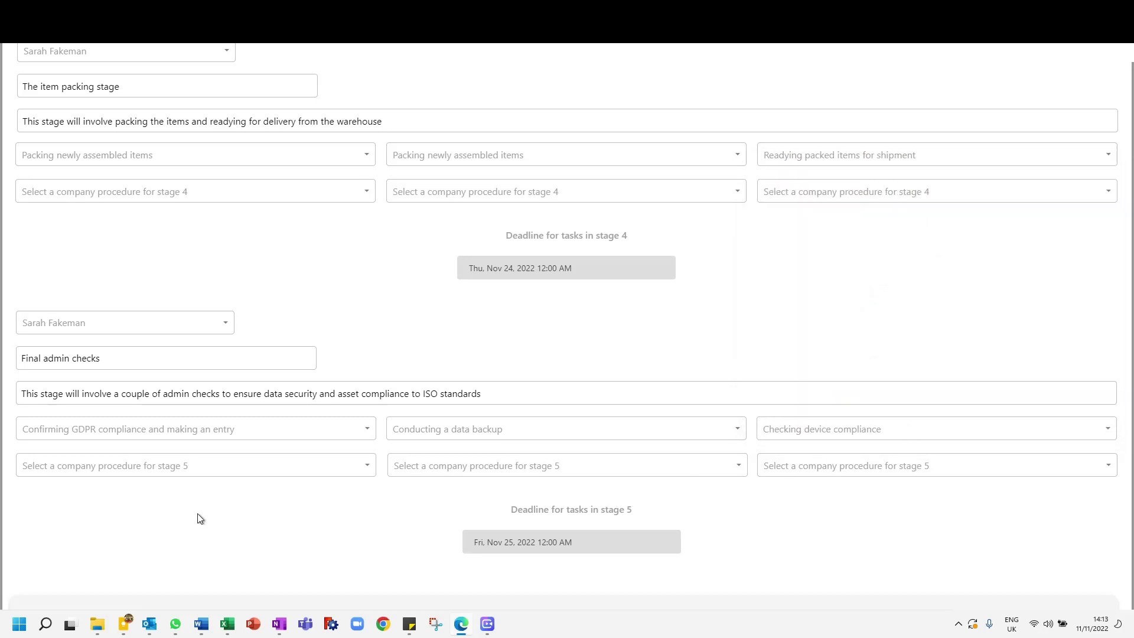
# Step: Review the completed journey form and the preview cards for stages 1 to 5, down to the storage options
pyautogui.scroll(-1, 200, 517)
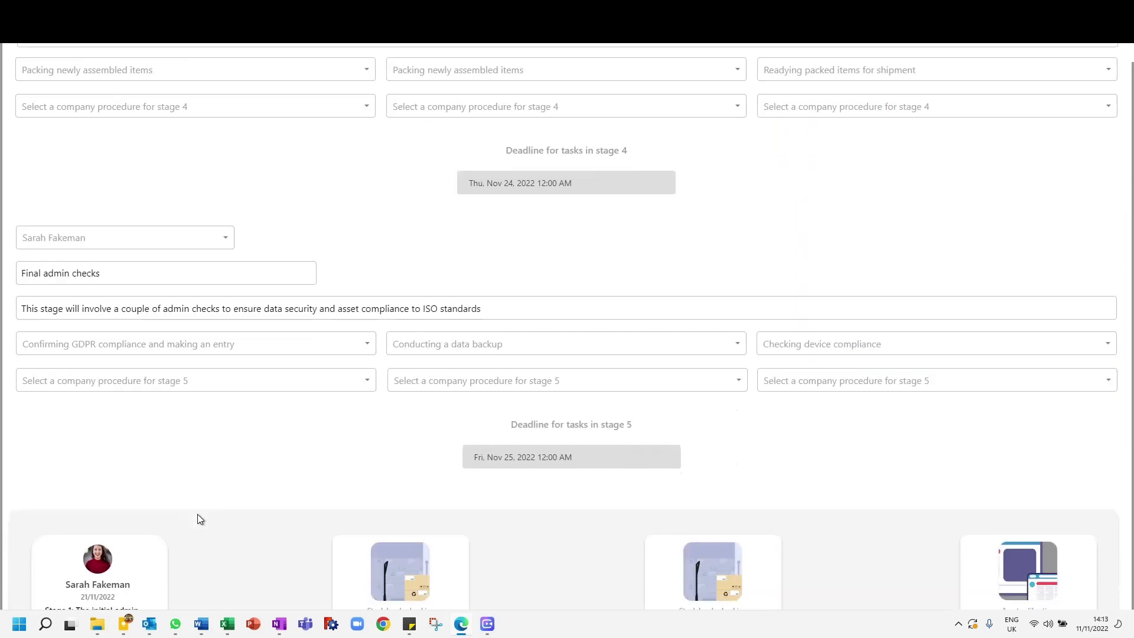
pyautogui.scroll(2, 118, 526)
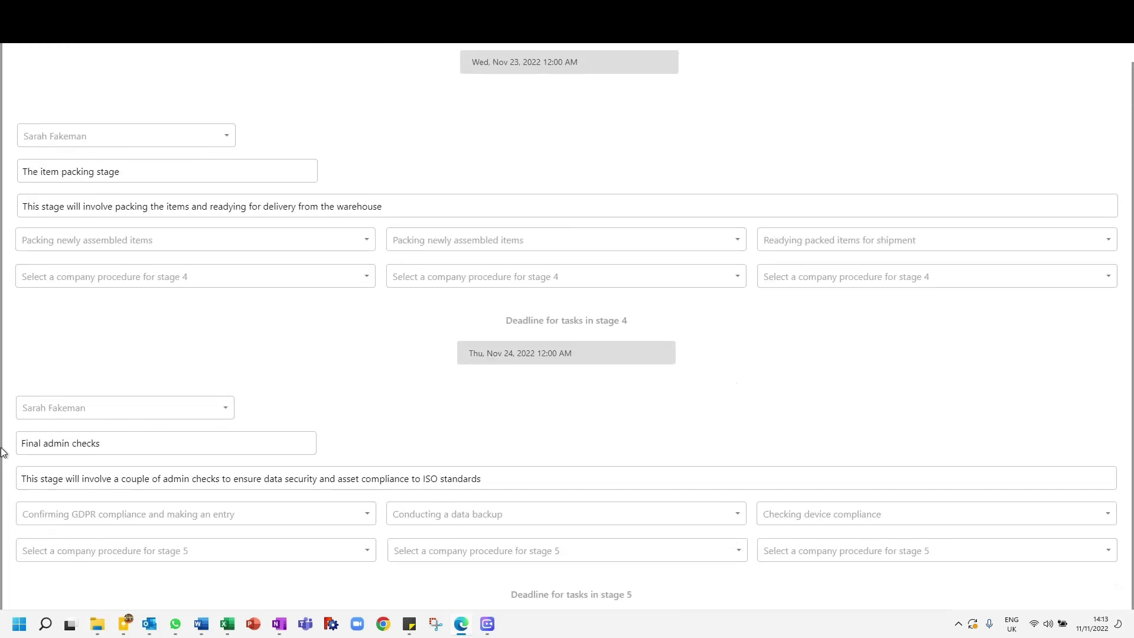
pyautogui.scroll(15, 1, 453)
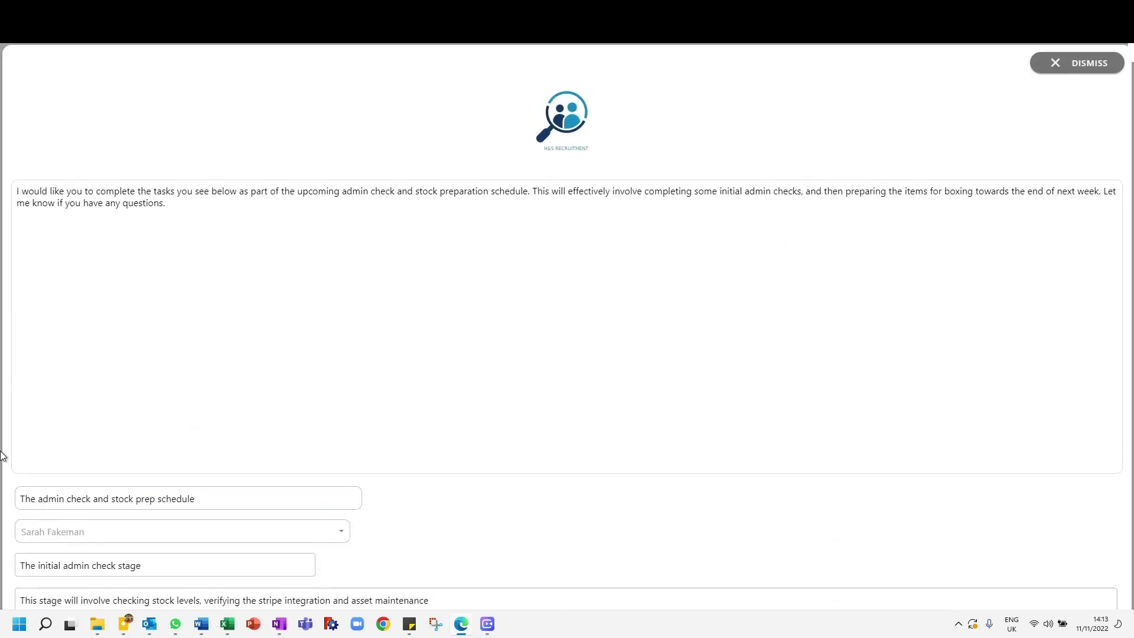
pyautogui.scroll(-15, 2, 455)
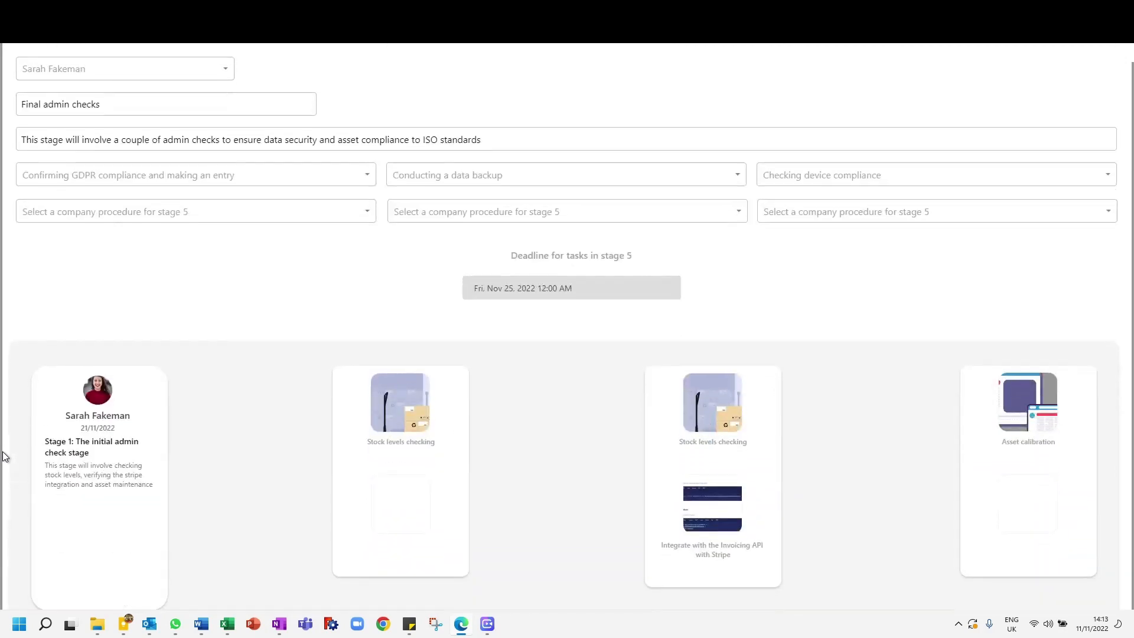
pyautogui.scroll(-8, 2, 457)
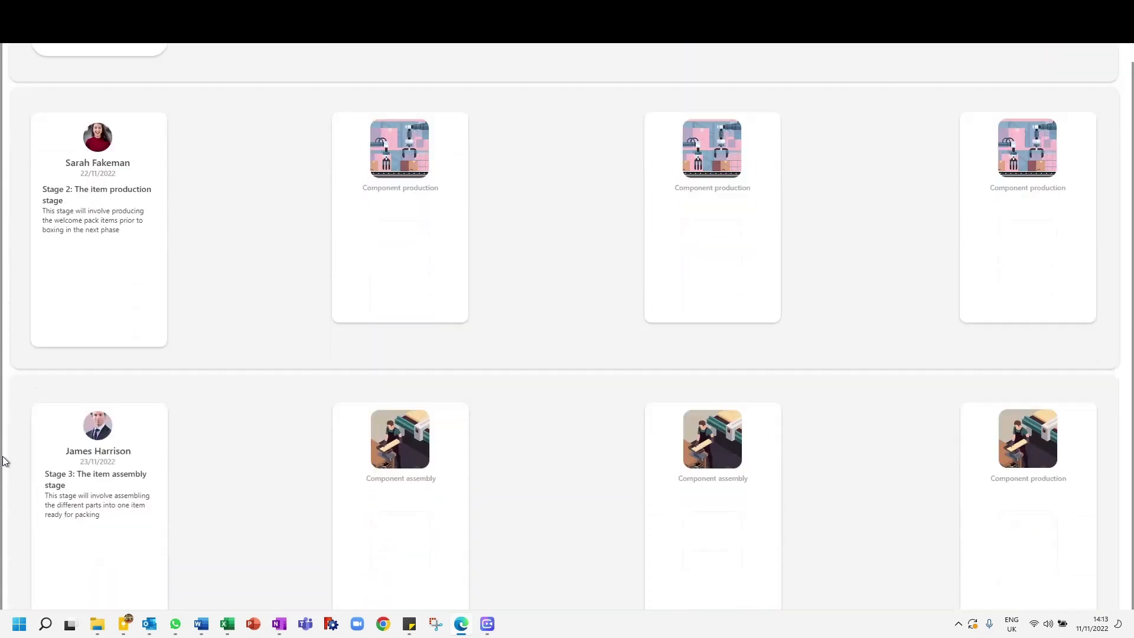
pyautogui.scroll(-12, 3, 461)
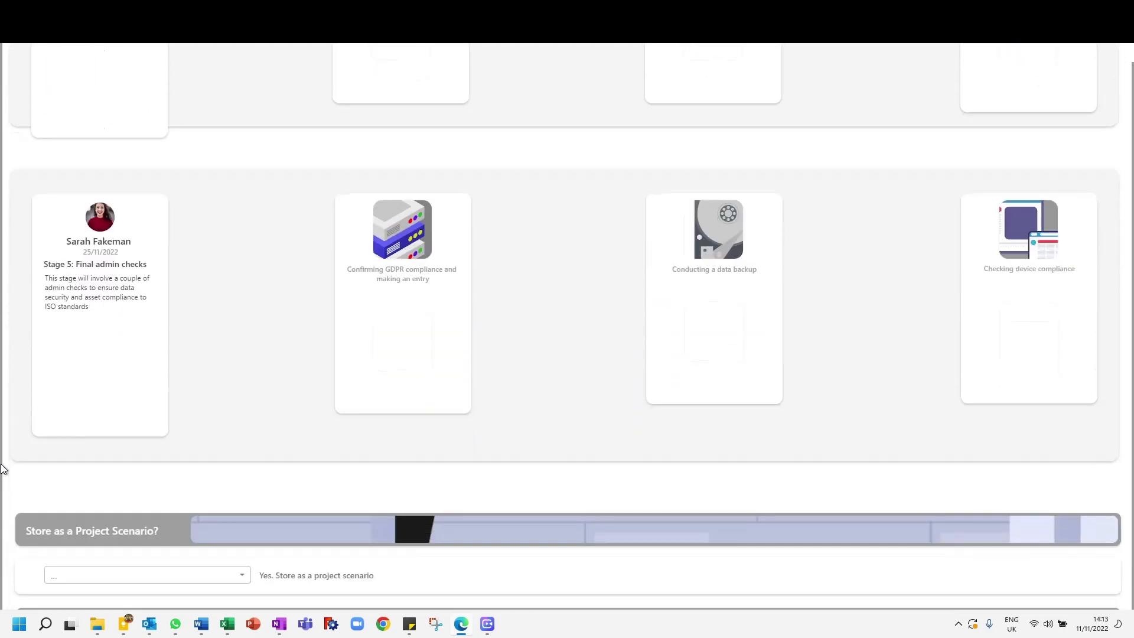
pyautogui.scroll(15, 2, 467)
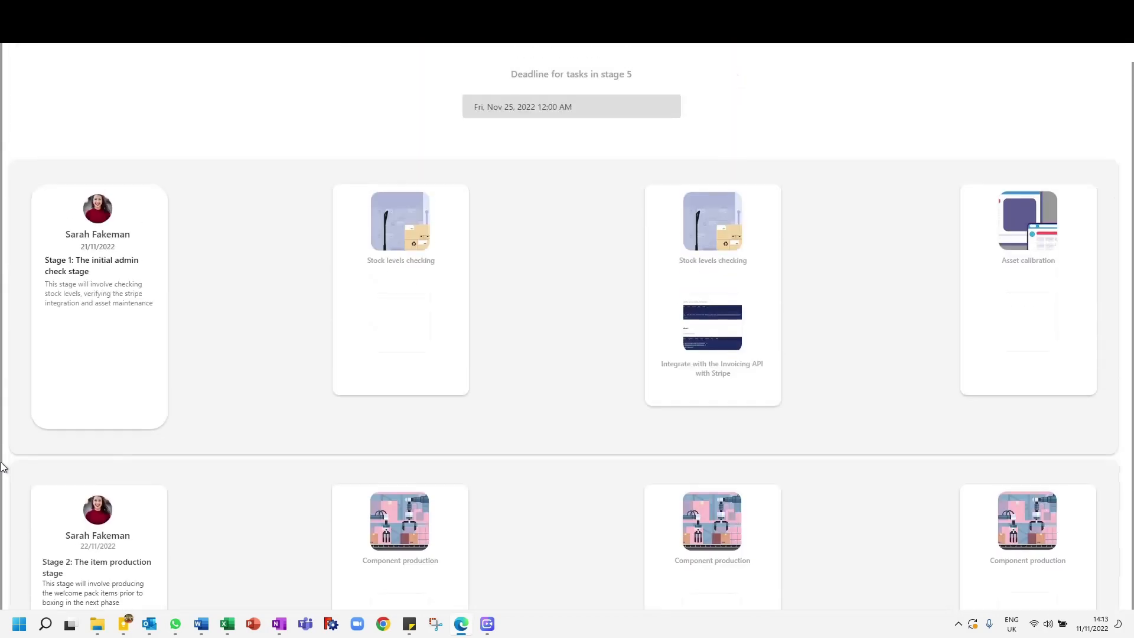
pyautogui.scroll(5, 2, 467)
pyautogui.scroll(-8, 4, 467)
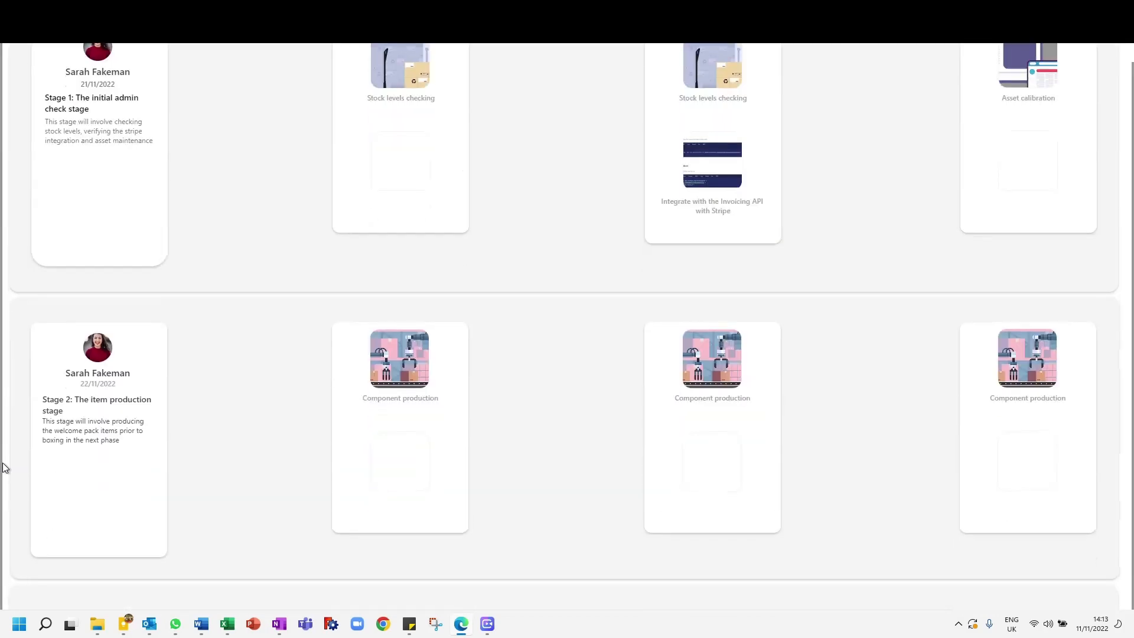
pyautogui.scroll(-12, 4, 468)
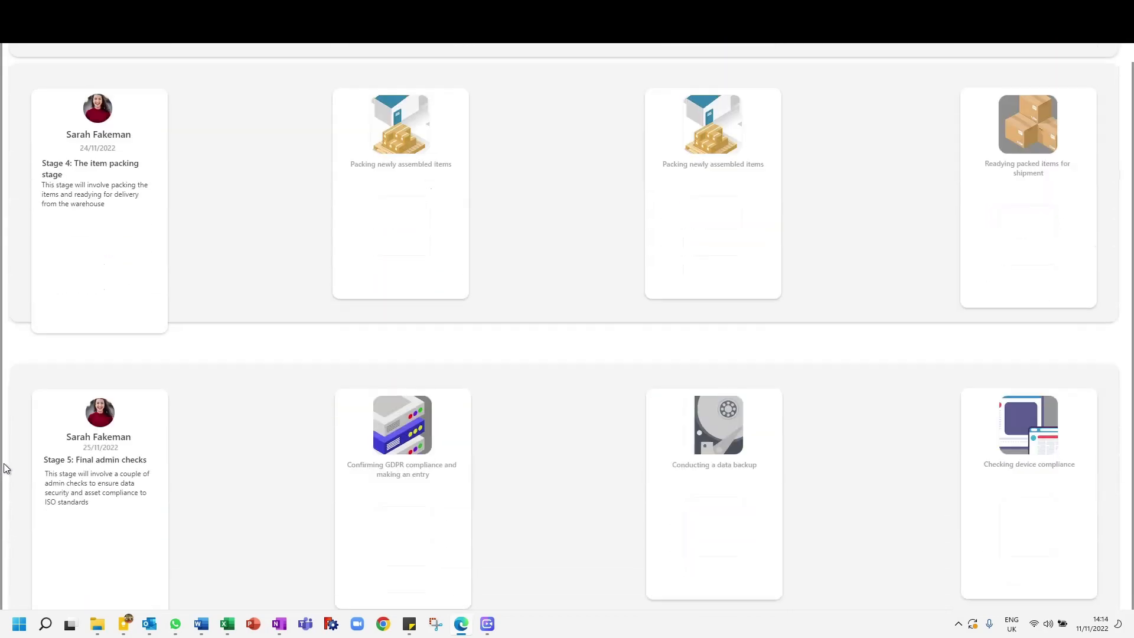
pyautogui.scroll(-3, 6, 468)
pyautogui.scroll(-5, 6, 468)
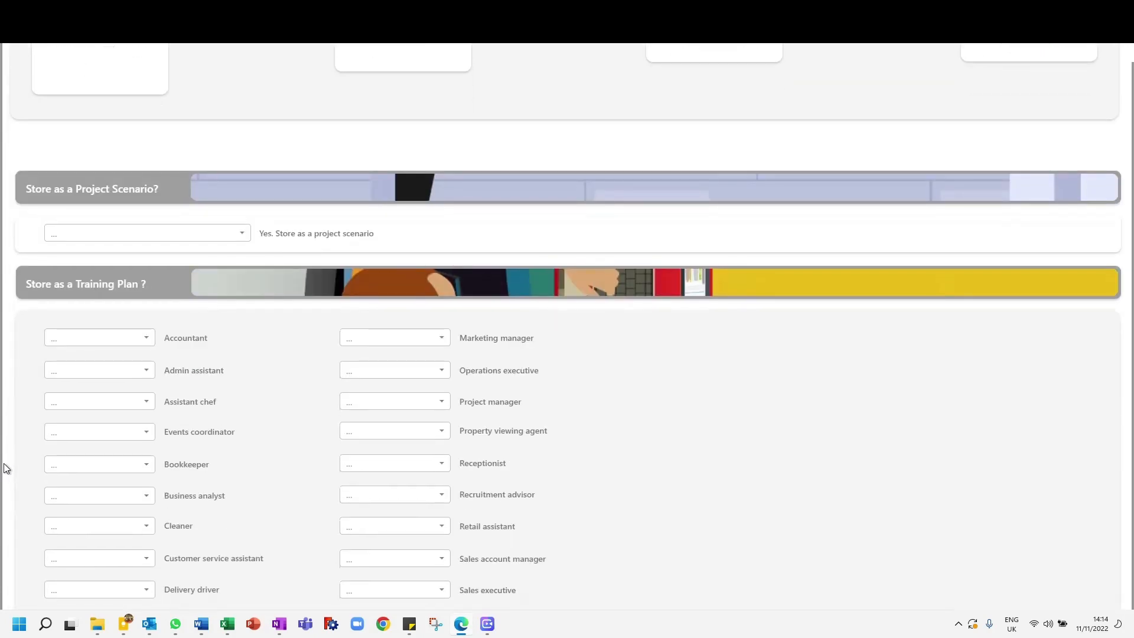
# Step: Store the journey as a project scenario with the option "Yes, make this plan appear for this profile"
pyautogui.scroll(3, 5, 467)
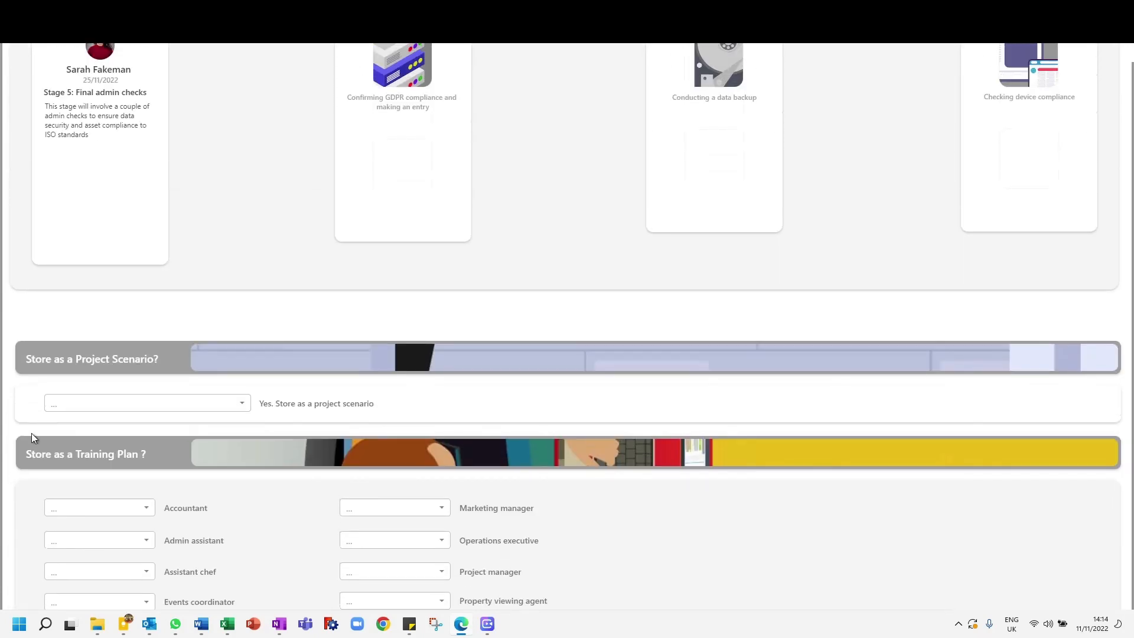
pyautogui.click(148, 406)
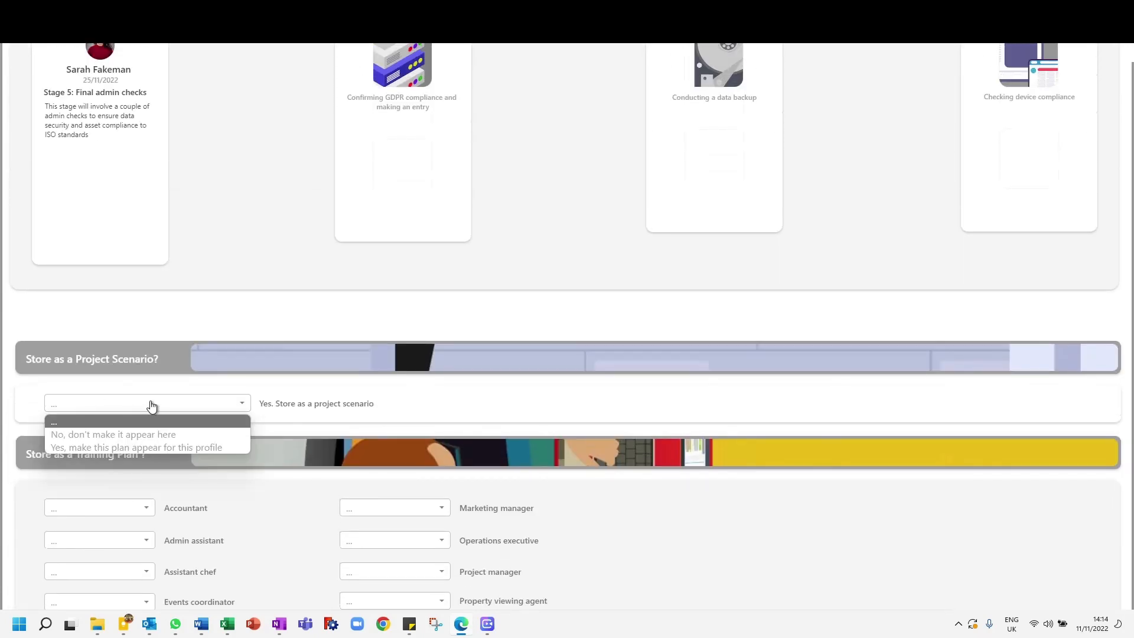
pyautogui.click(128, 447)
# Step: Examine the job roles available for storing the journey as a training plan and recheck the stage preview cards
pyautogui.scroll(-4, 3, 402)
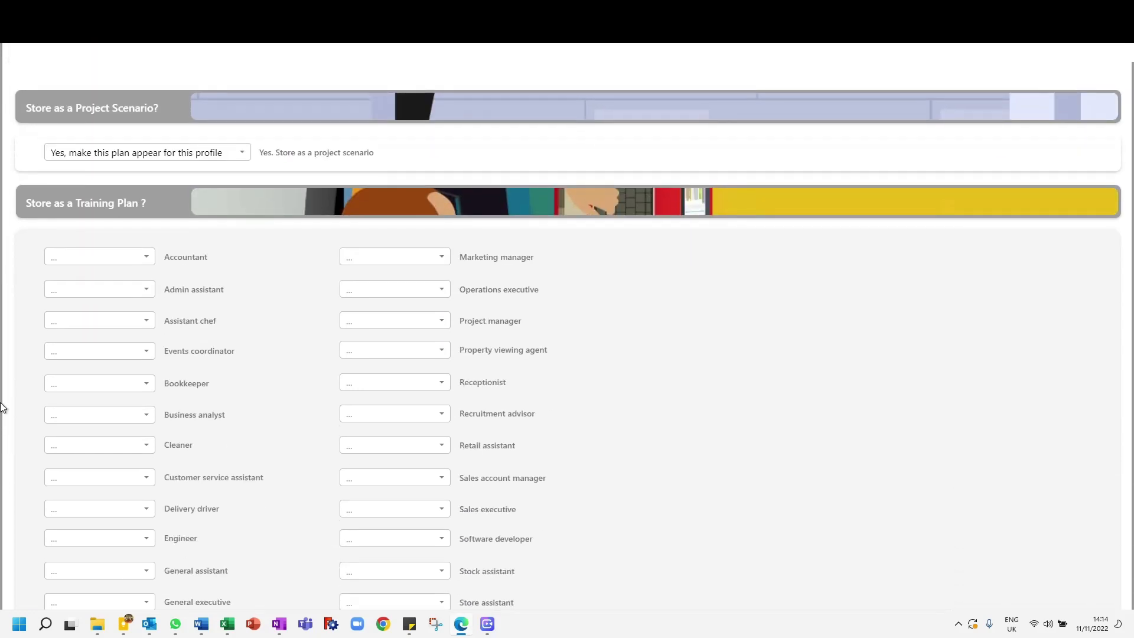
pyautogui.scroll(-4, 264, 370)
pyautogui.scroll(2, 264, 399)
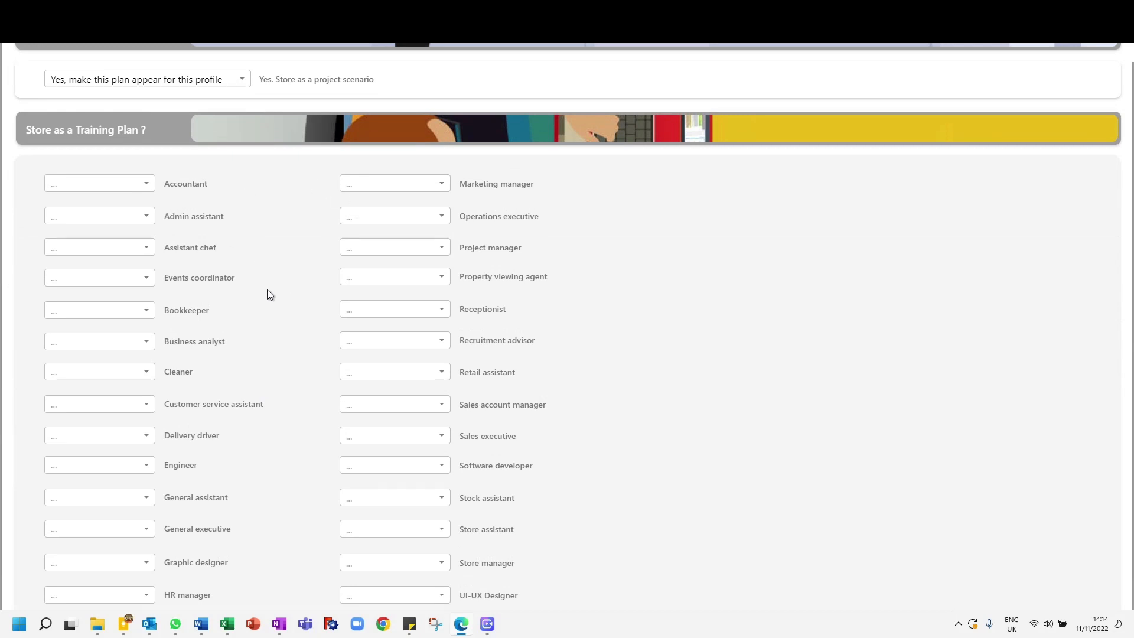
pyautogui.scroll(-3, 269, 289)
pyautogui.scroll(4, 275, 285)
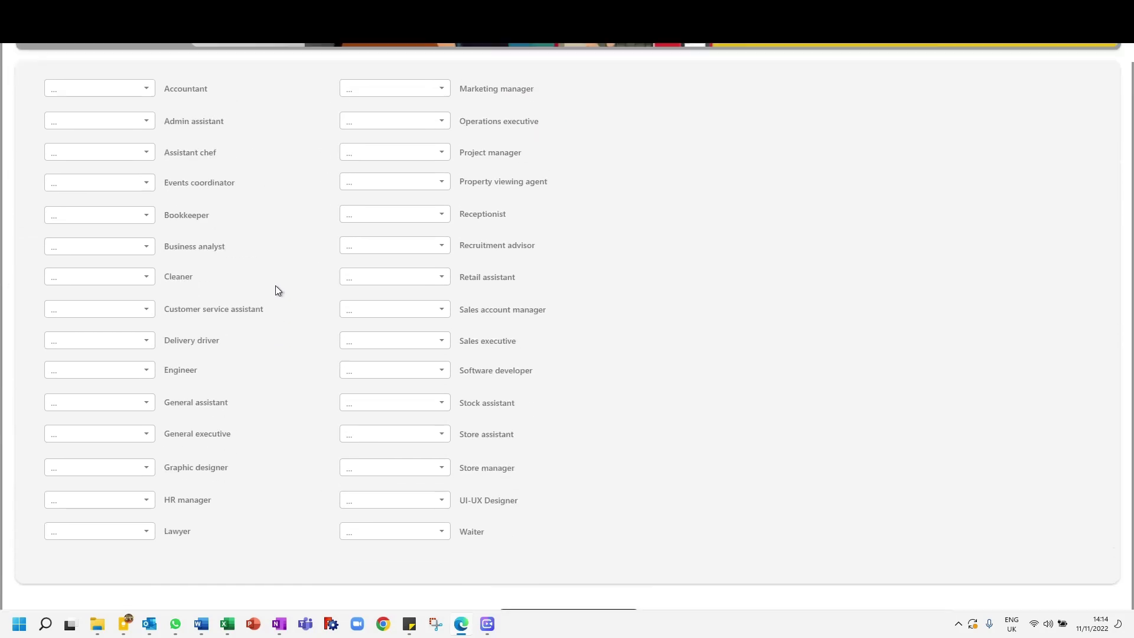
pyautogui.scroll(-3, 276, 285)
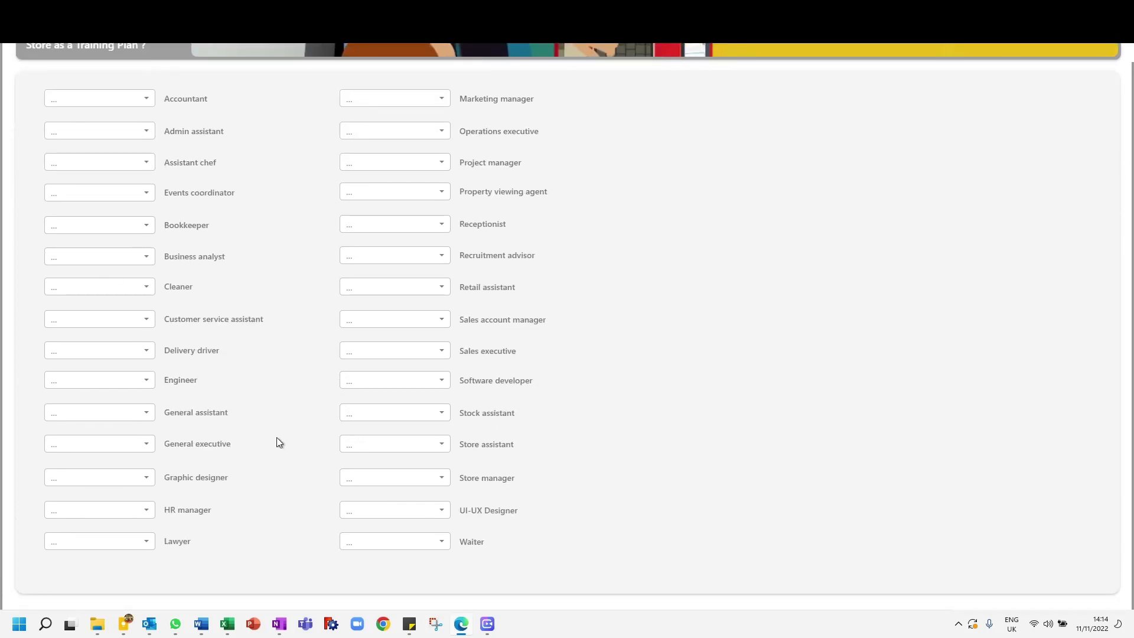
pyautogui.scroll(10, 16, 310)
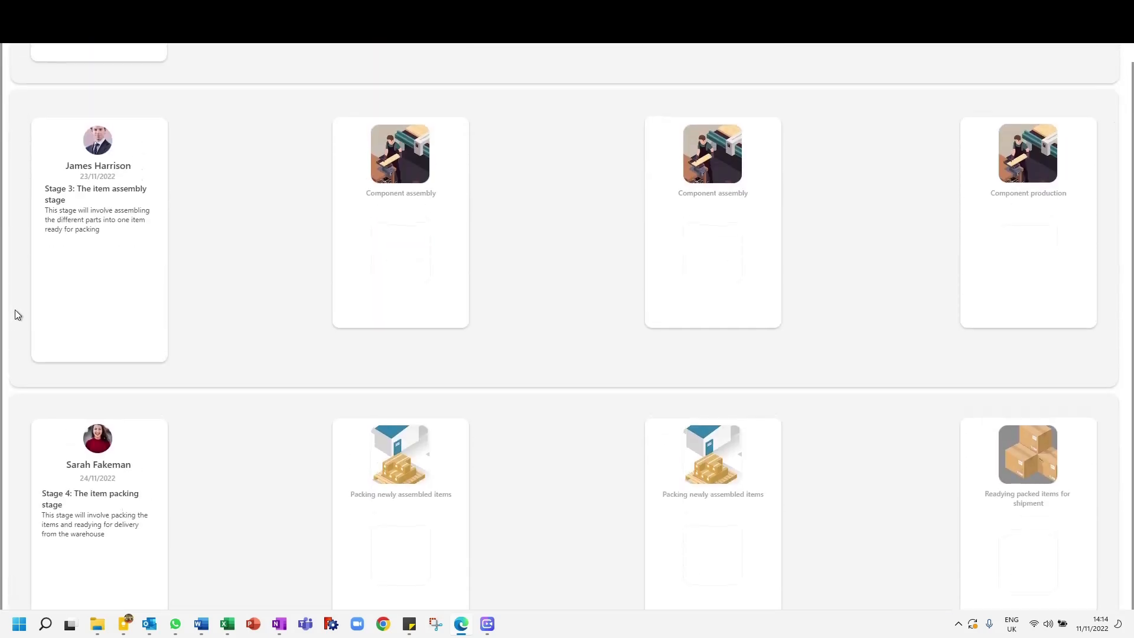
pyautogui.scroll(-6, 15, 309)
pyautogui.scroll(7, 15, 310)
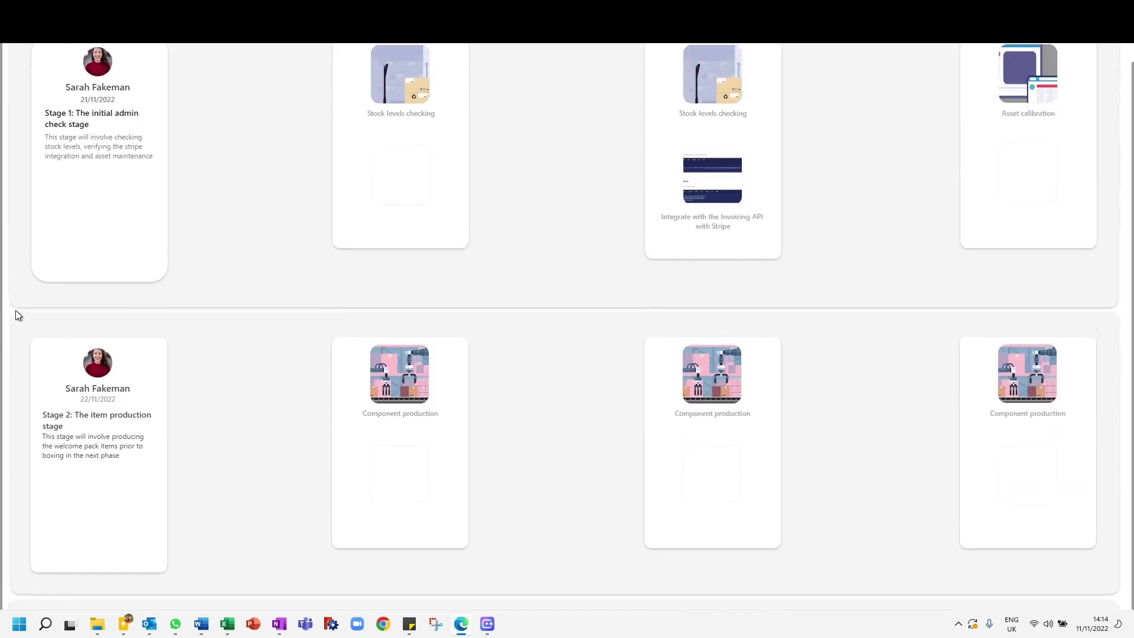
pyautogui.scroll(3, 15, 310)
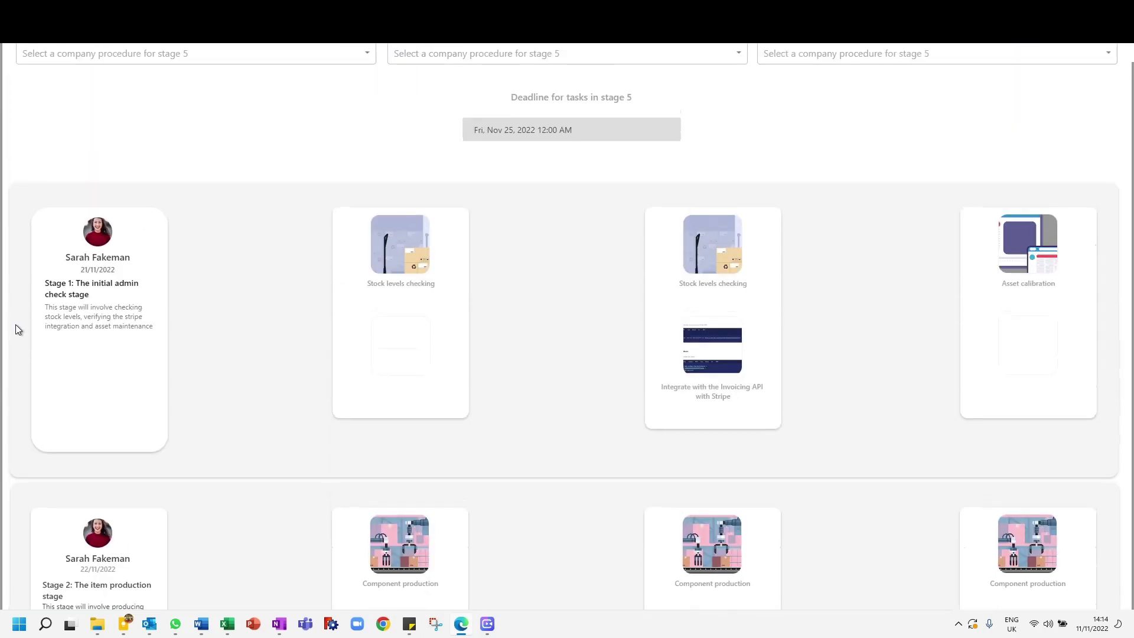
pyautogui.scroll(-7, 15, 324)
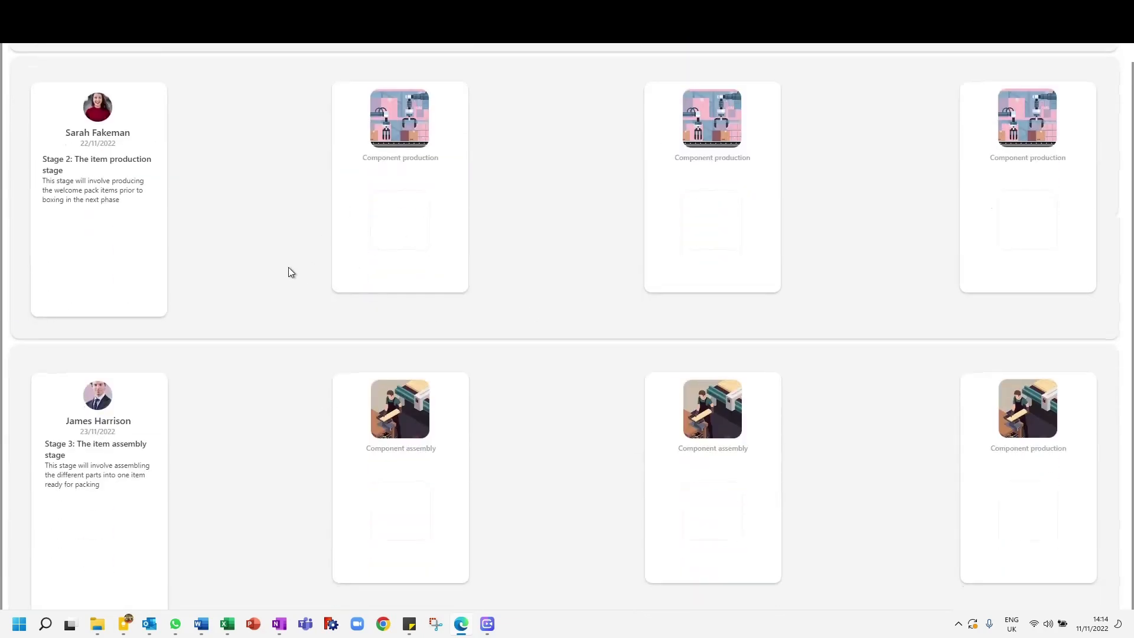
# Step: Set the first company procedure for stage 2 to Integrate with the Invoicing API with Stripe
pyautogui.scroll(20, 2, 331)
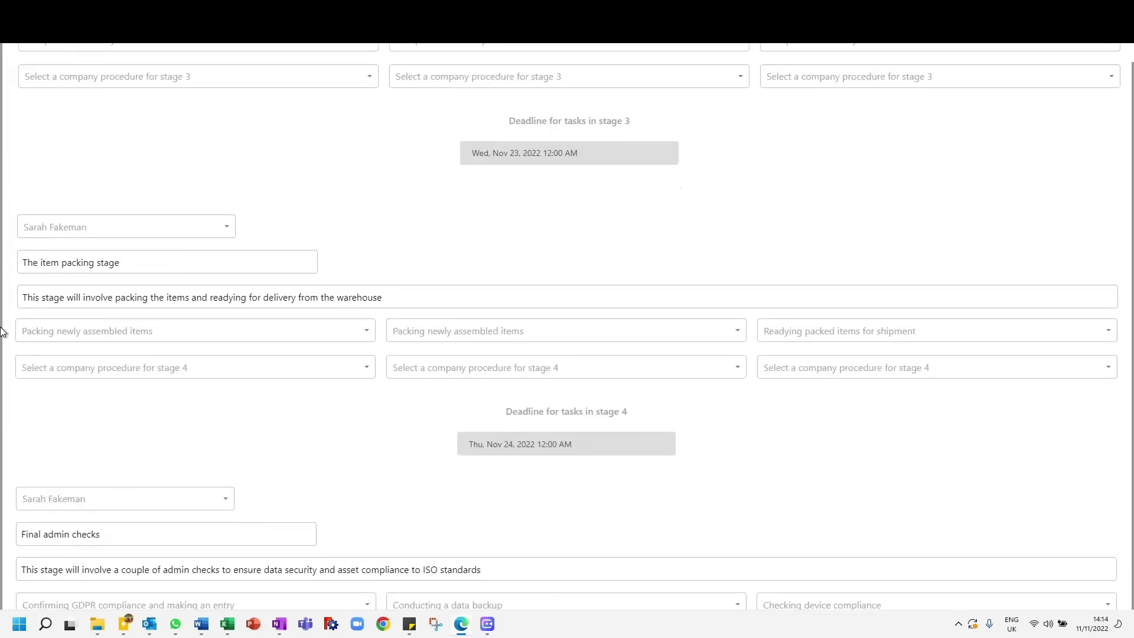
pyautogui.scroll(-10, 5, 335)
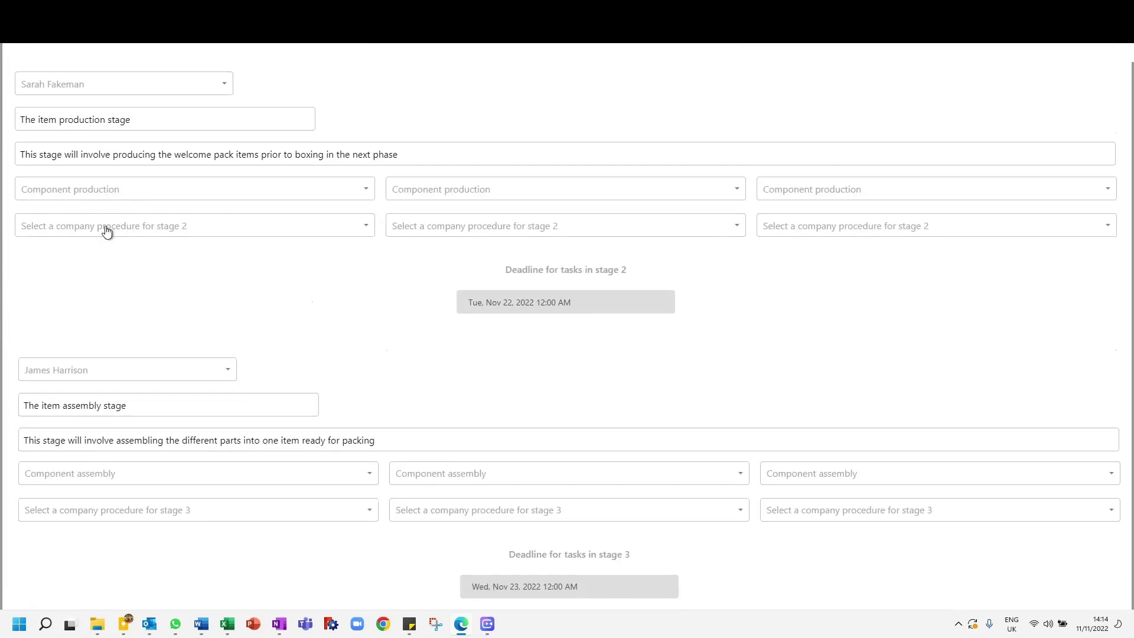
pyautogui.click(106, 232)
pyautogui.click(123, 260)
# Step: Check the company procedure on the stage 2 preview card and review the form entries for the first stages
pyautogui.scroll(-15, 3, 342)
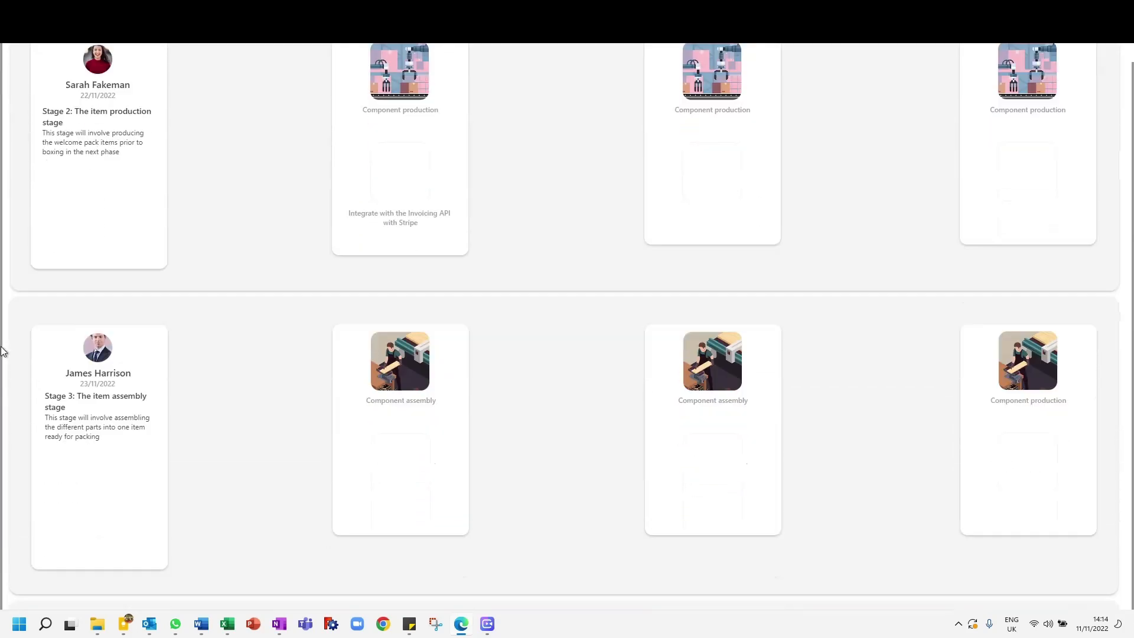
pyautogui.scroll(9, 3, 352)
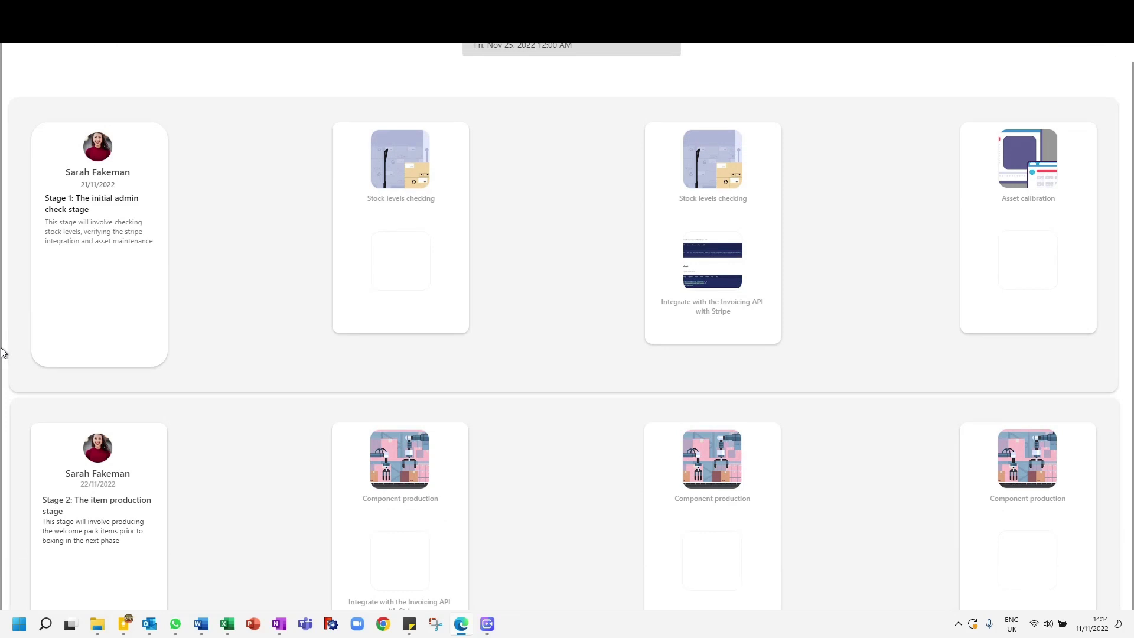
pyautogui.scroll(8, 3, 352)
pyautogui.scroll(-12, 3, 355)
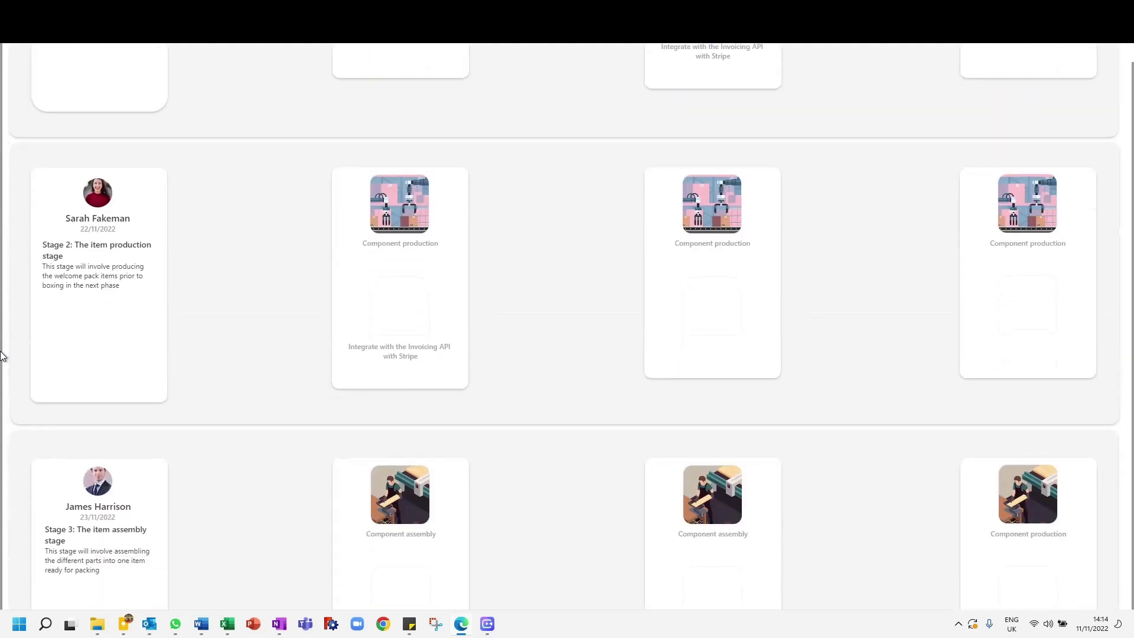
pyautogui.scroll(-6, 3, 355)
pyautogui.scroll(7, 337, 295)
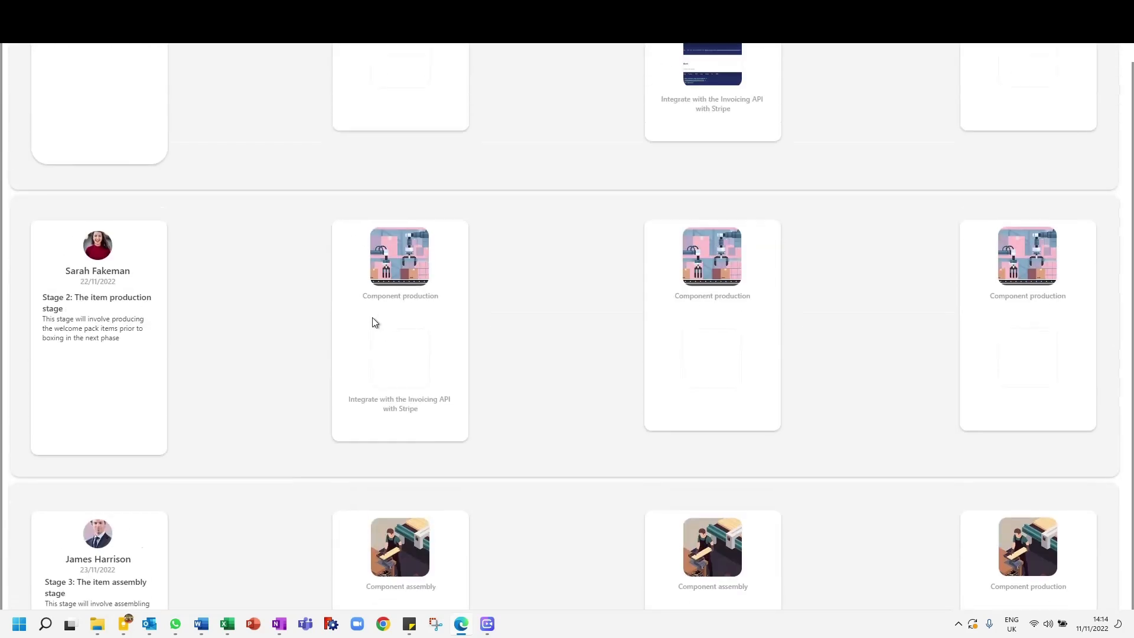
pyautogui.scroll(1, 378, 354)
pyautogui.scroll(15, 23, 395)
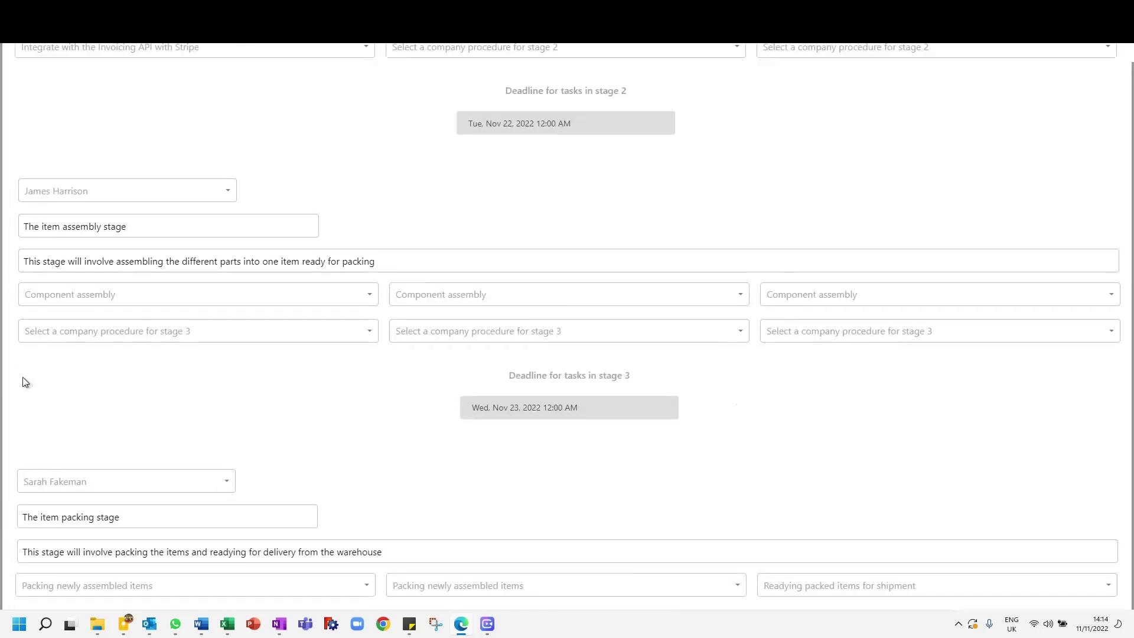
pyautogui.scroll(10, 23, 381)
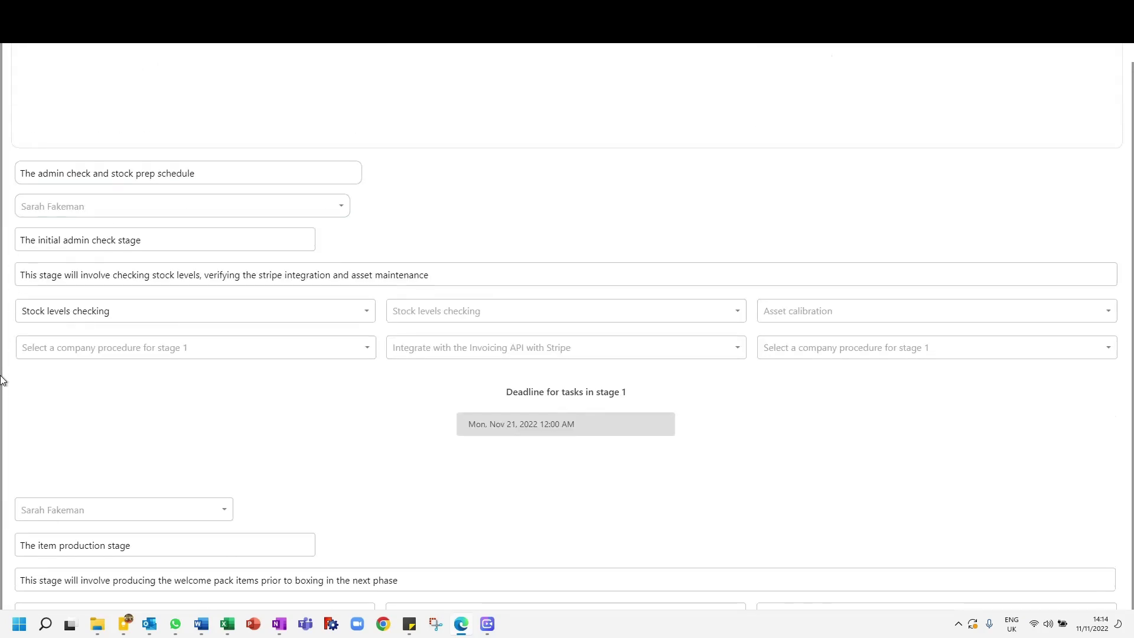
pyautogui.scroll(-6, 3, 381)
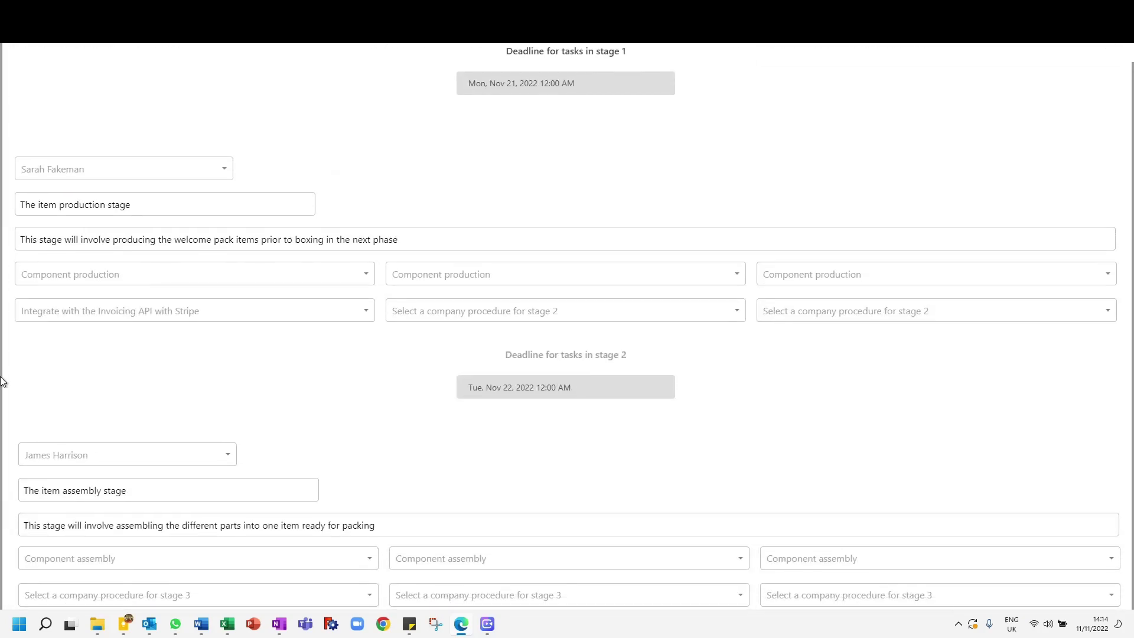
# Step: Change the first company procedure for stage 2 to Updating the calendar on VCita and check it on the preview card
pyautogui.click(140, 312)
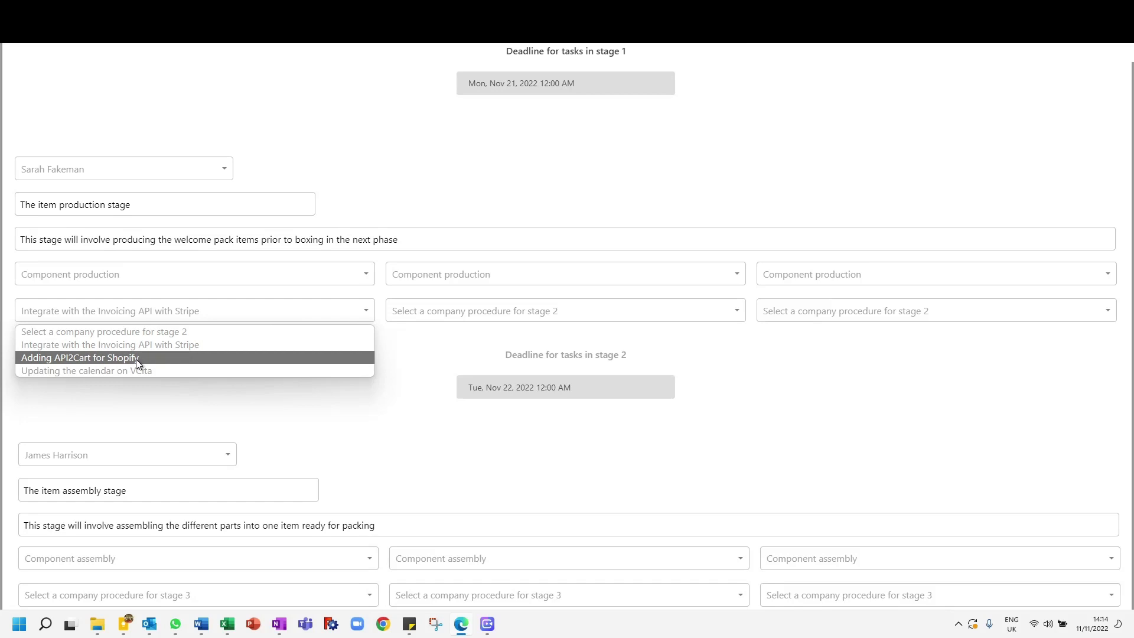
pyautogui.click(38, 378)
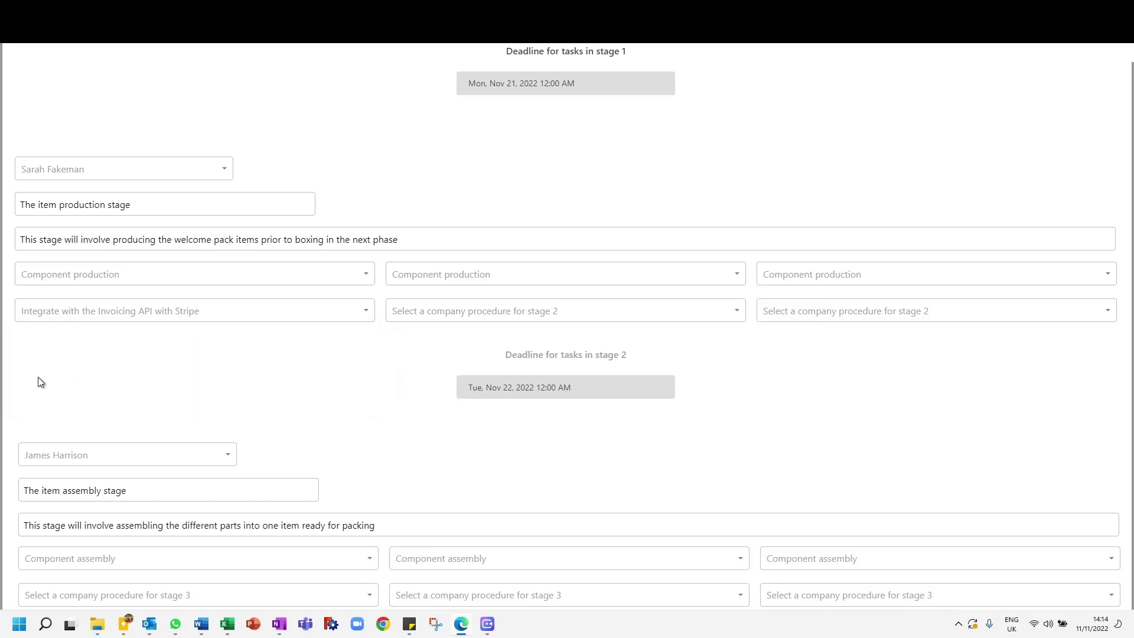
pyautogui.scroll(-20, 38, 382)
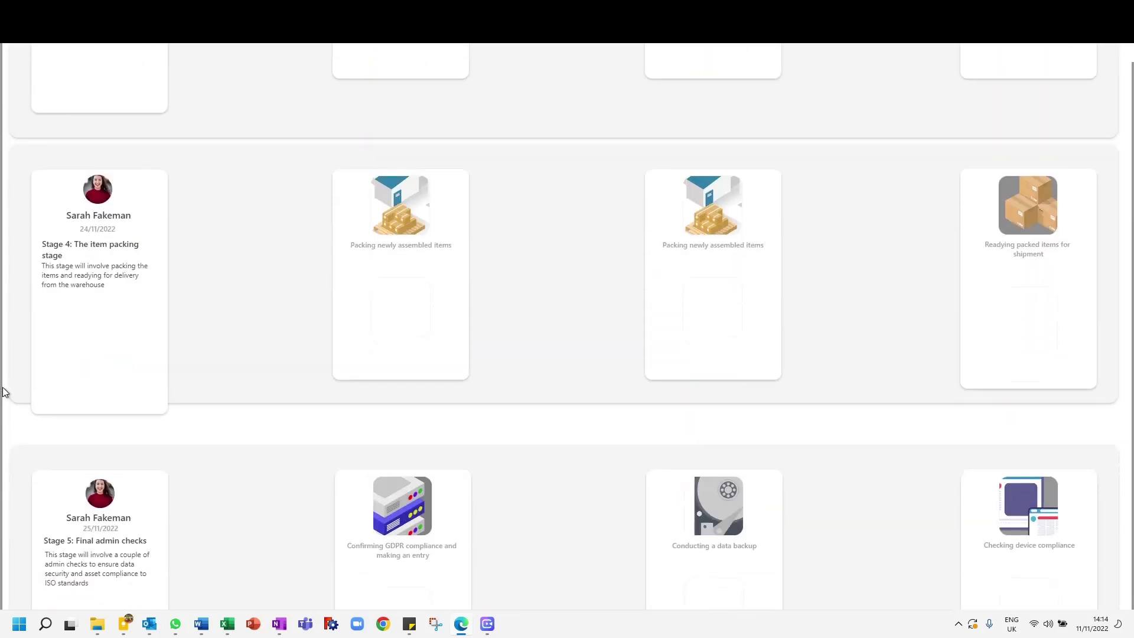
pyautogui.scroll(-7, 3, 392)
pyautogui.scroll(16, 3, 392)
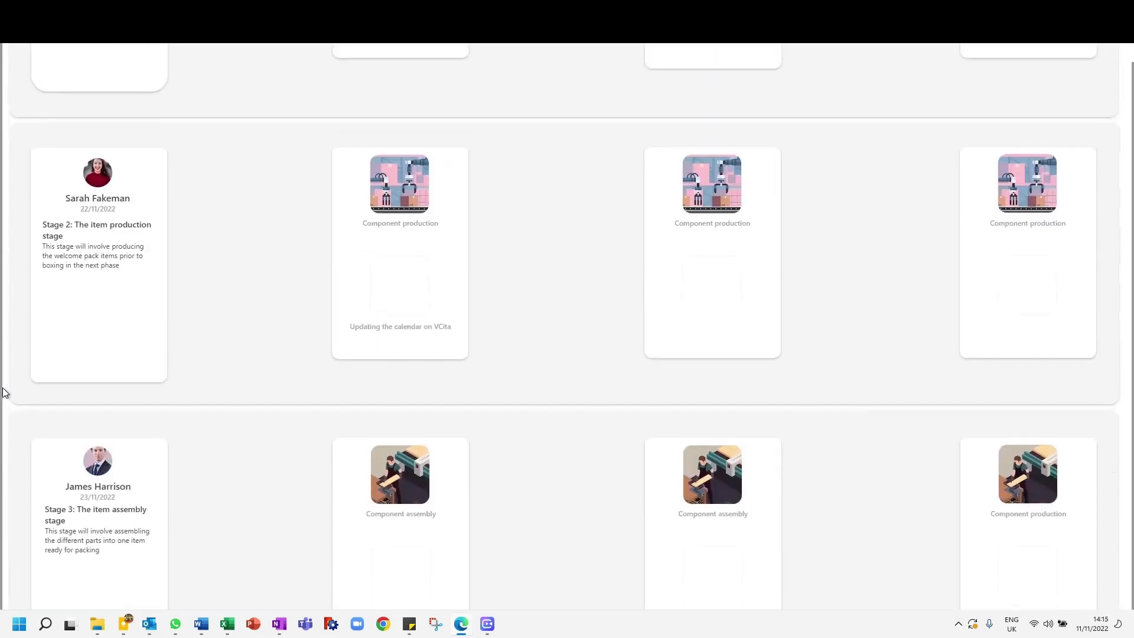
# Step: Recheck the stage previews and job roles, leaving all roles unassigned, and save and send the finished journey
pyautogui.scroll(8, 3, 392)
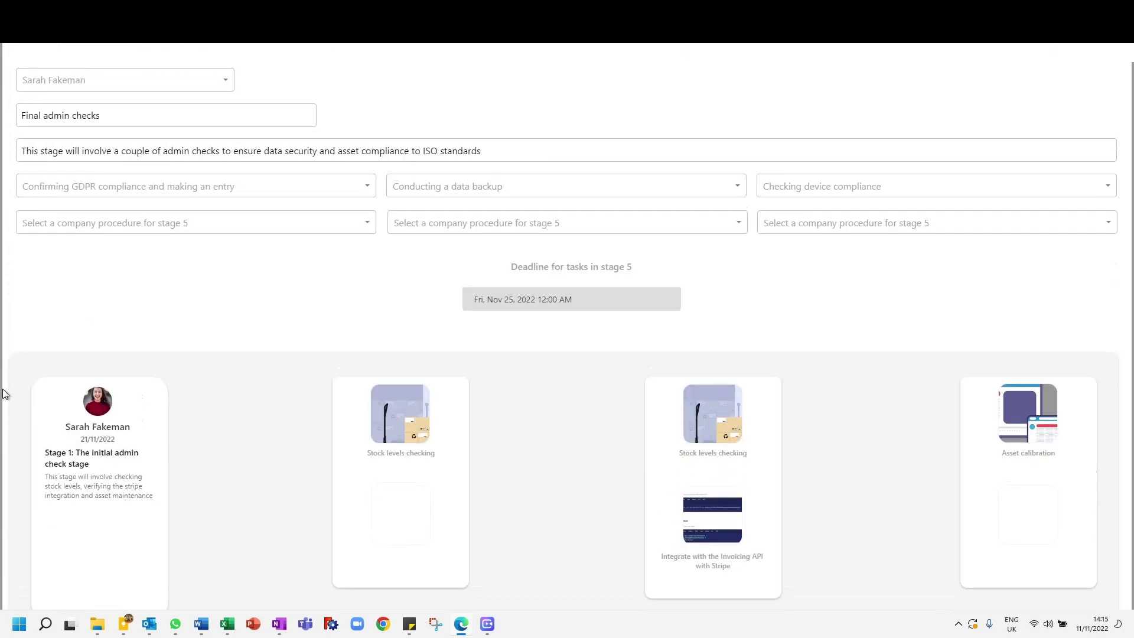
pyautogui.scroll(-20, 3, 392)
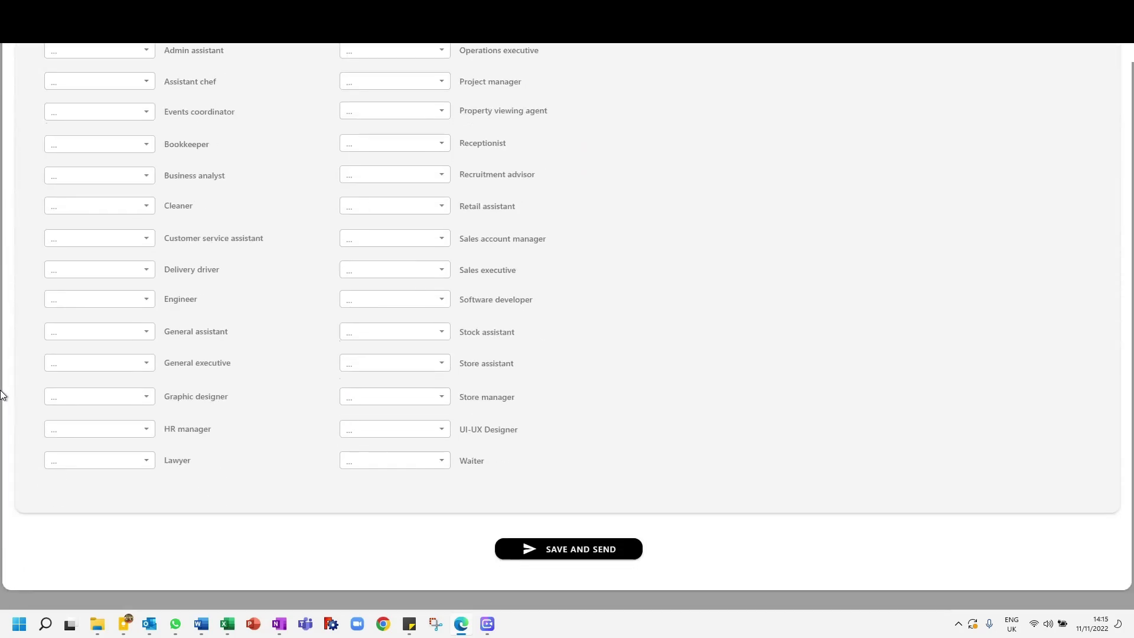
pyautogui.scroll(3, 18, 360)
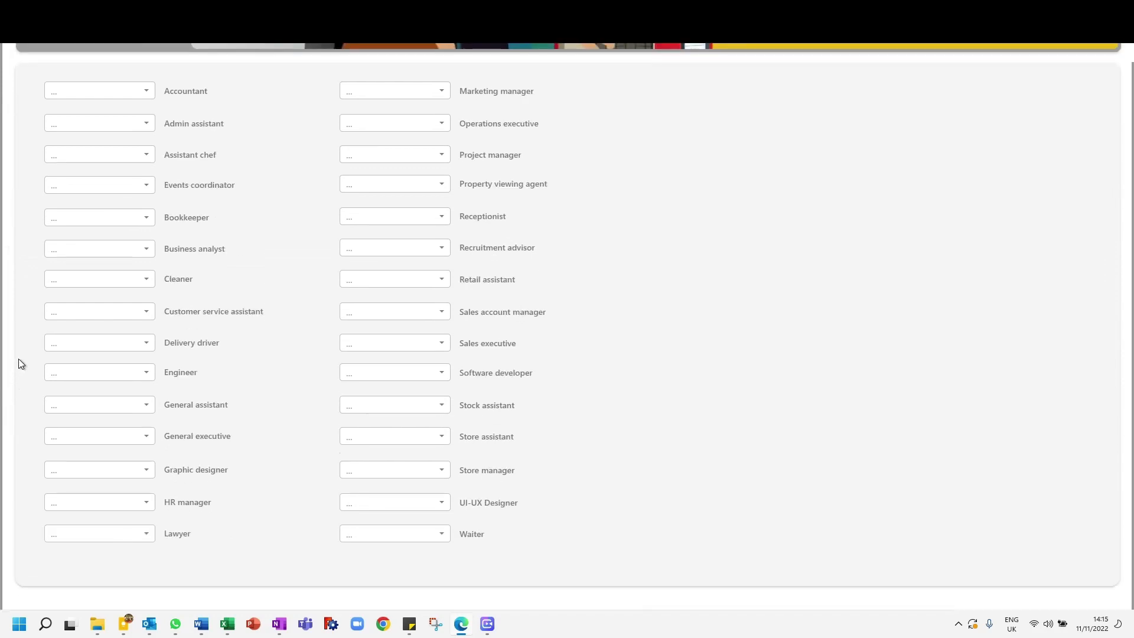
pyautogui.scroll(-3, 18, 361)
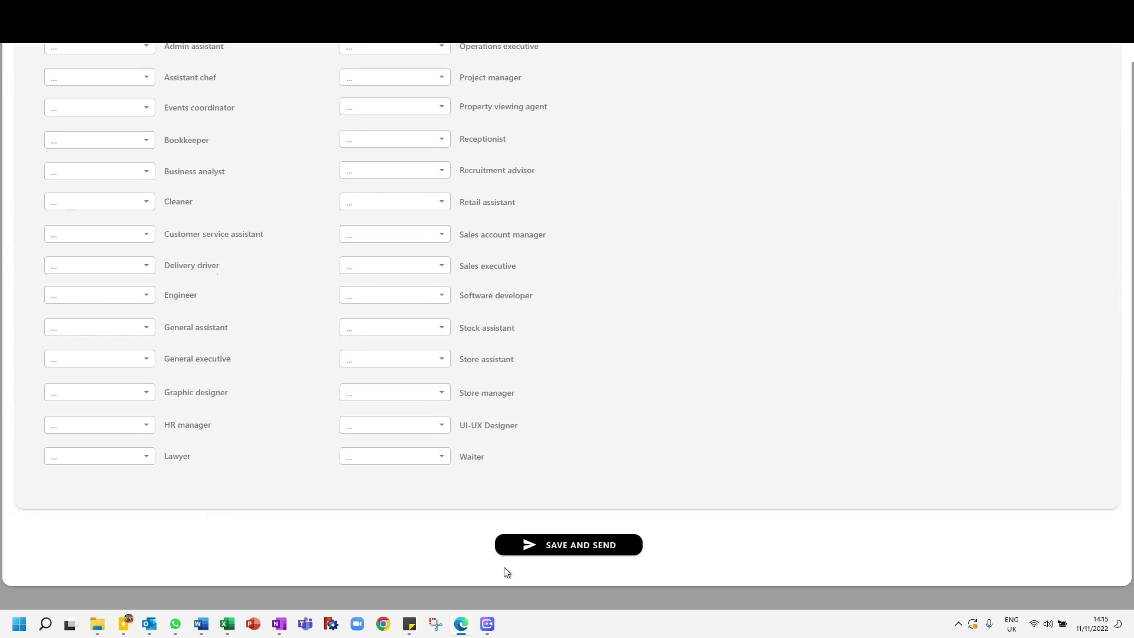
pyautogui.click(621, 540)
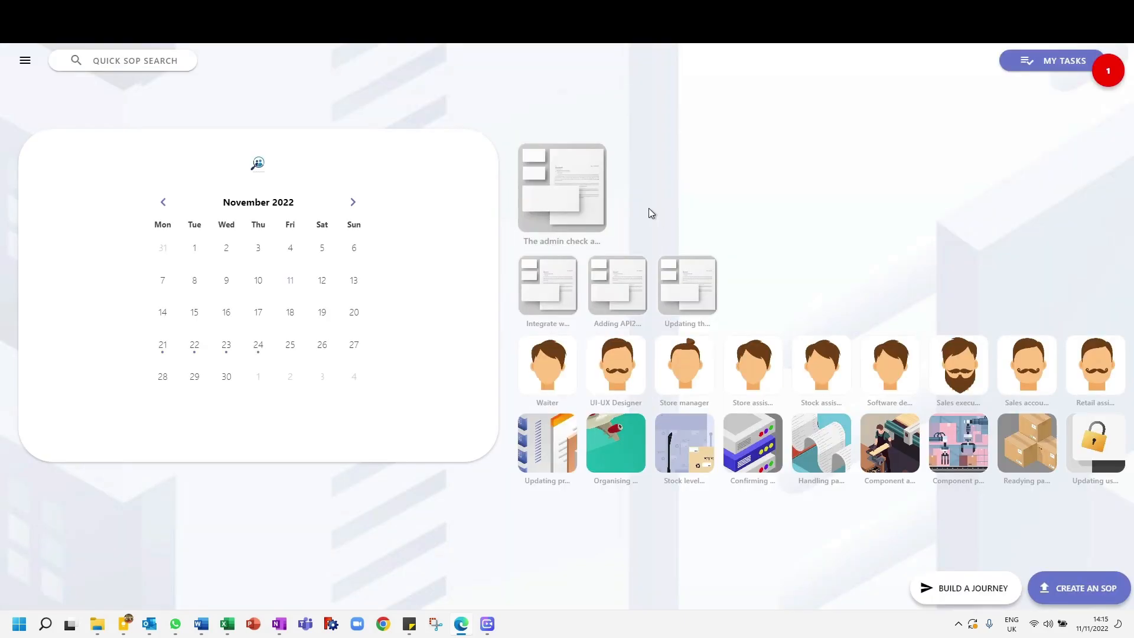
# Step: Open the saved admin check and stock prep schedule from the home page, review its five stages and close it
pyautogui.click(573, 190)
pyautogui.scroll(-10, 580, 424)
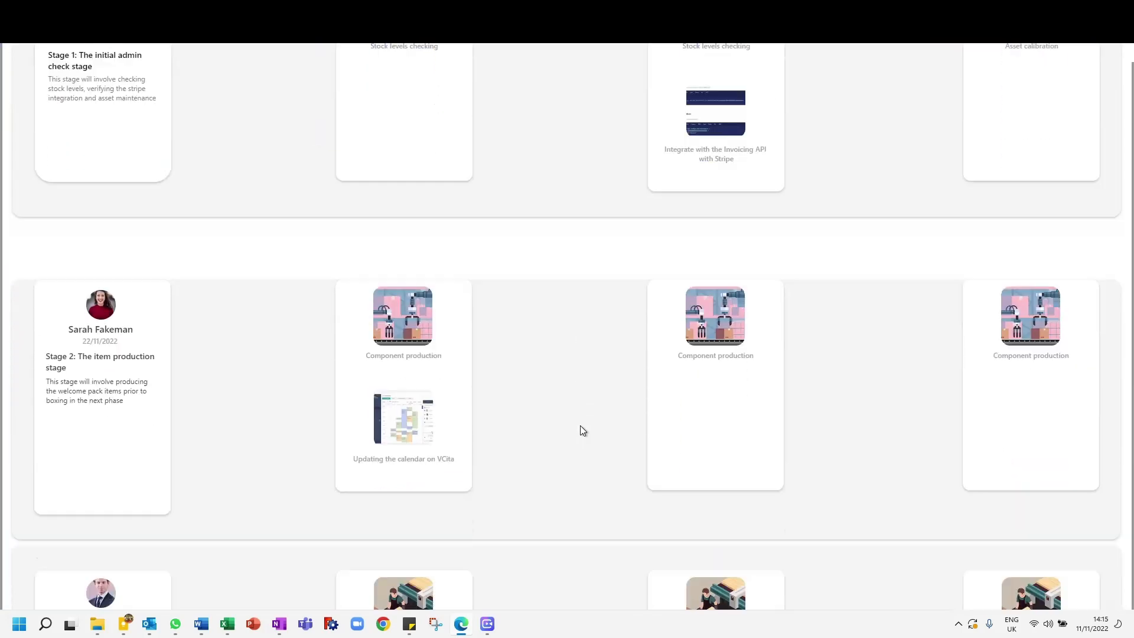
pyautogui.scroll(-5, 580, 430)
pyautogui.scroll(7, 581, 430)
pyautogui.scroll(-2, 472, 461)
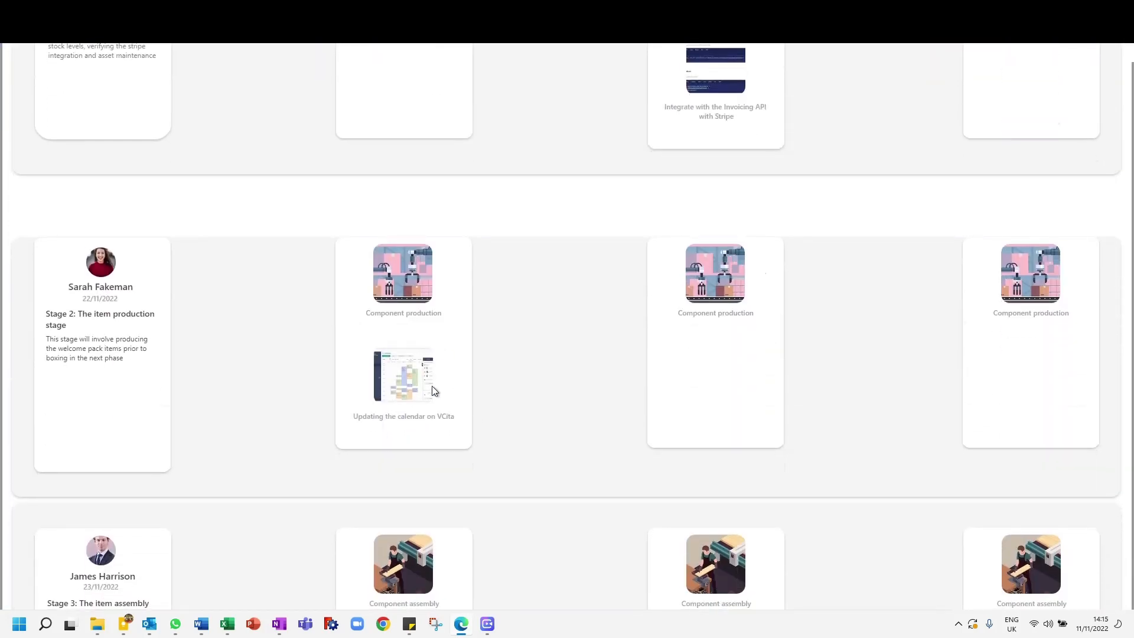
pyautogui.scroll(-10, 387, 398)
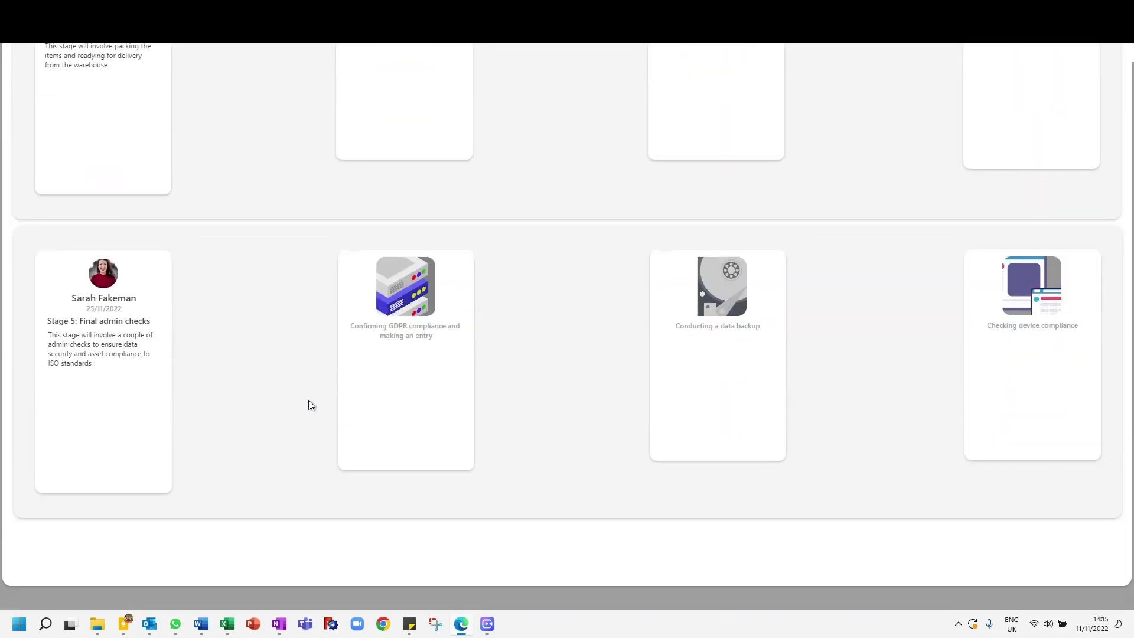
pyautogui.scroll(15, 308, 399)
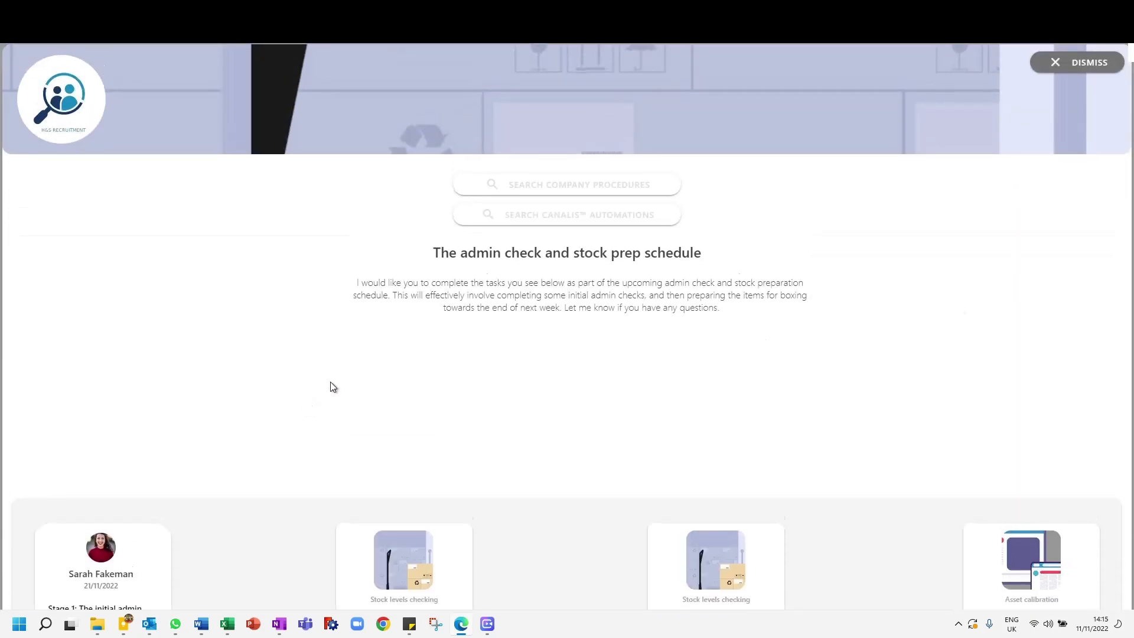
pyautogui.click(1078, 62)
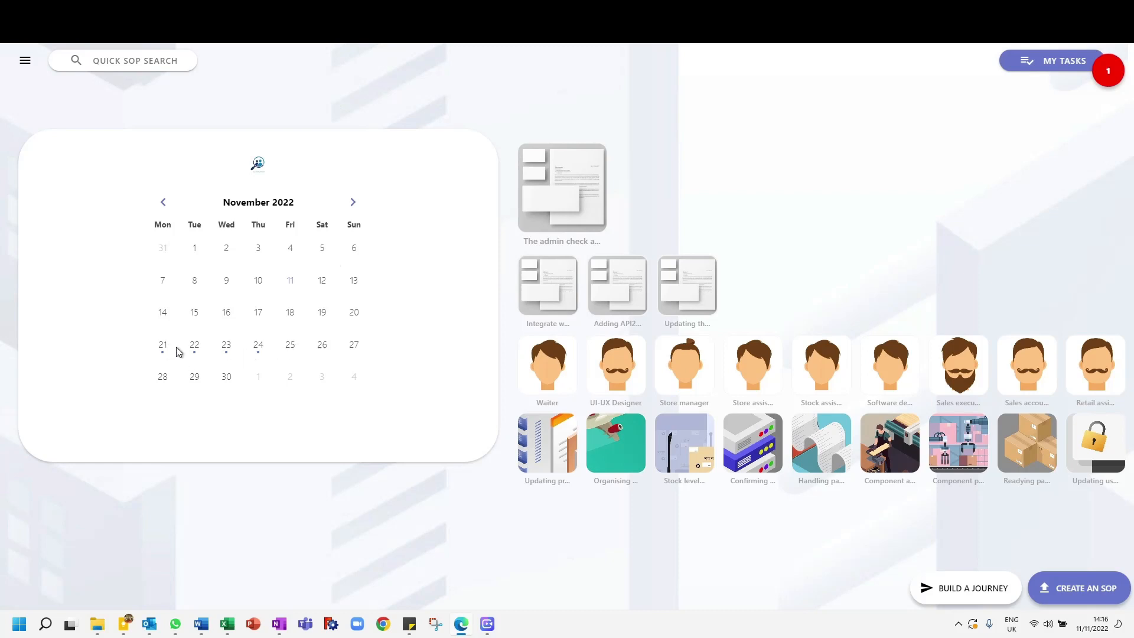
# Step: View the journey through the 22 November 2022 calendar entry and dismiss it
pyautogui.click(196, 351)
pyautogui.click(281, 294)
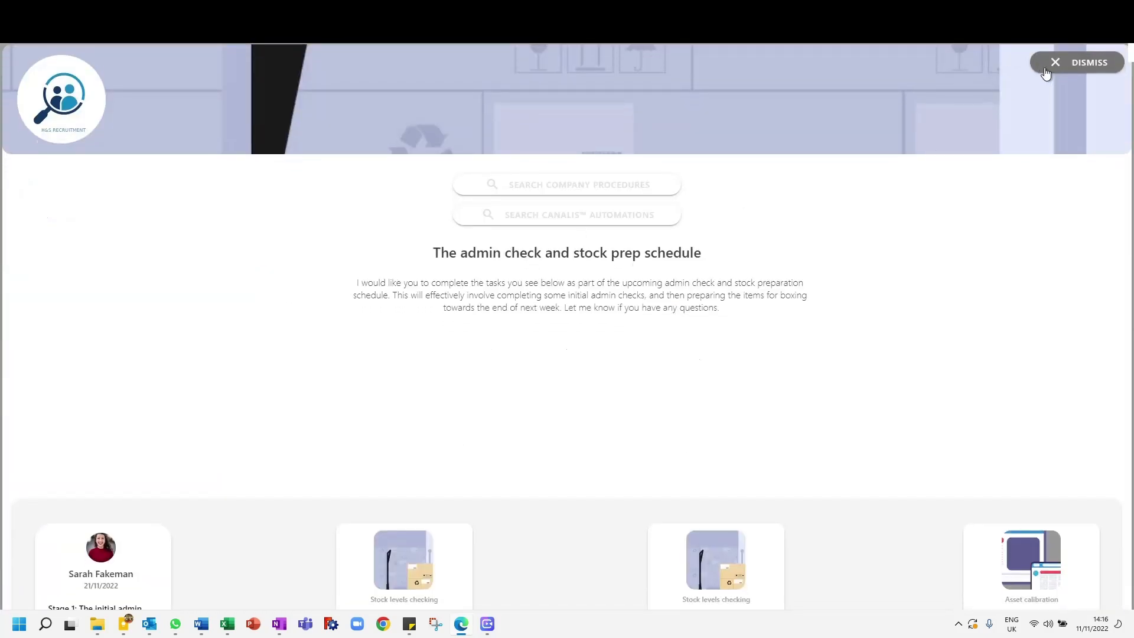
pyautogui.click(1044, 68)
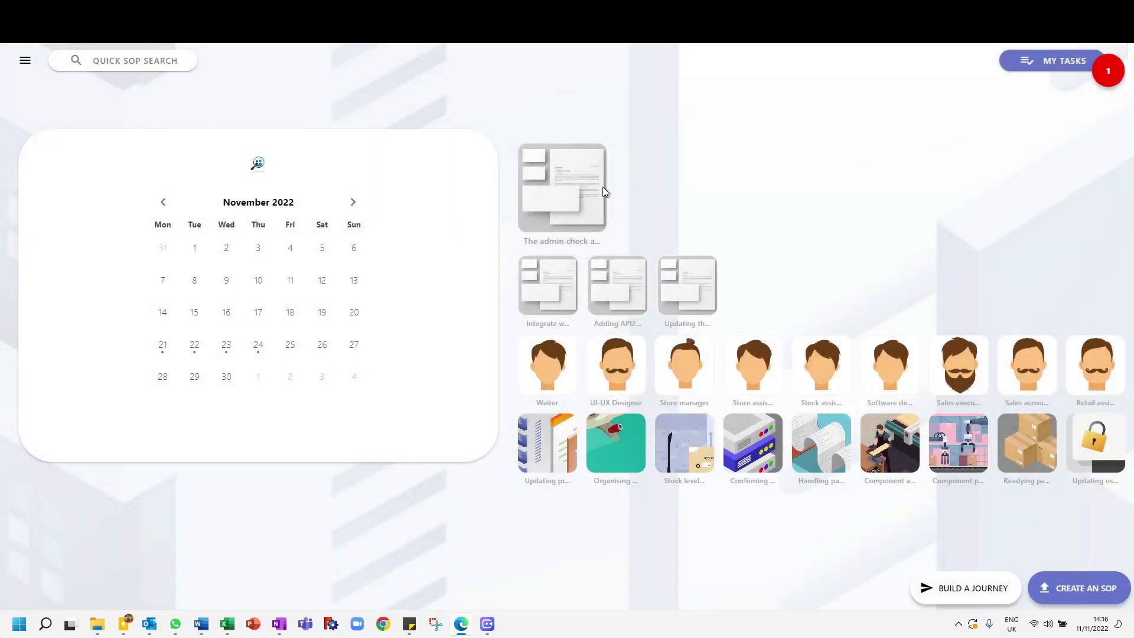
# Step: View the stored journey in the list of project management scenarios and return to the home page
pyautogui.click(25, 61)
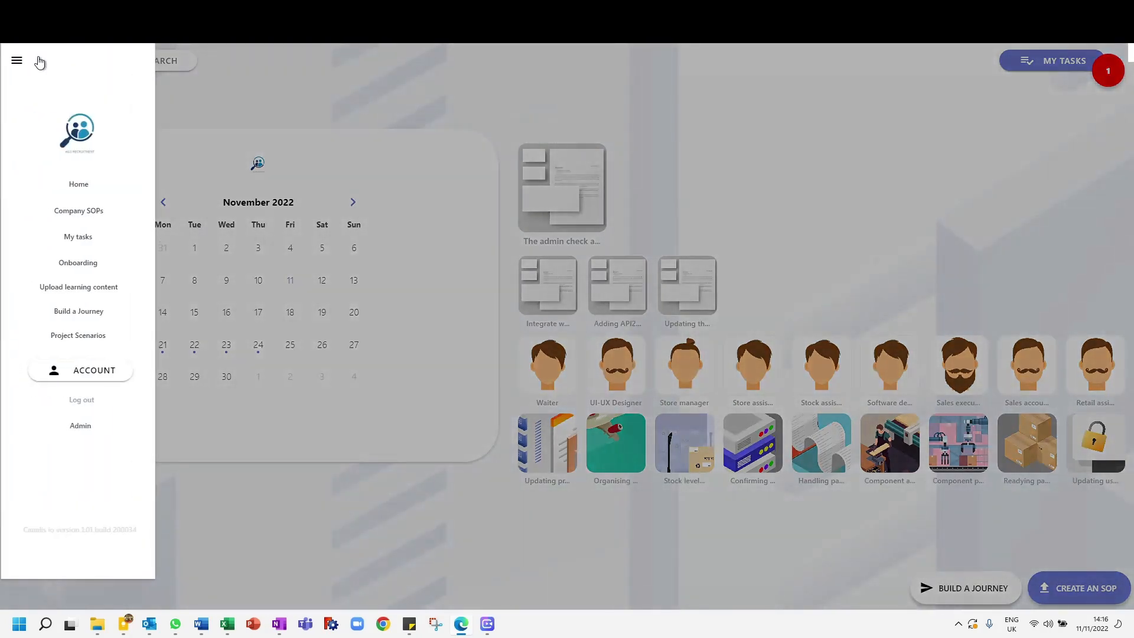
pyautogui.click(81, 340)
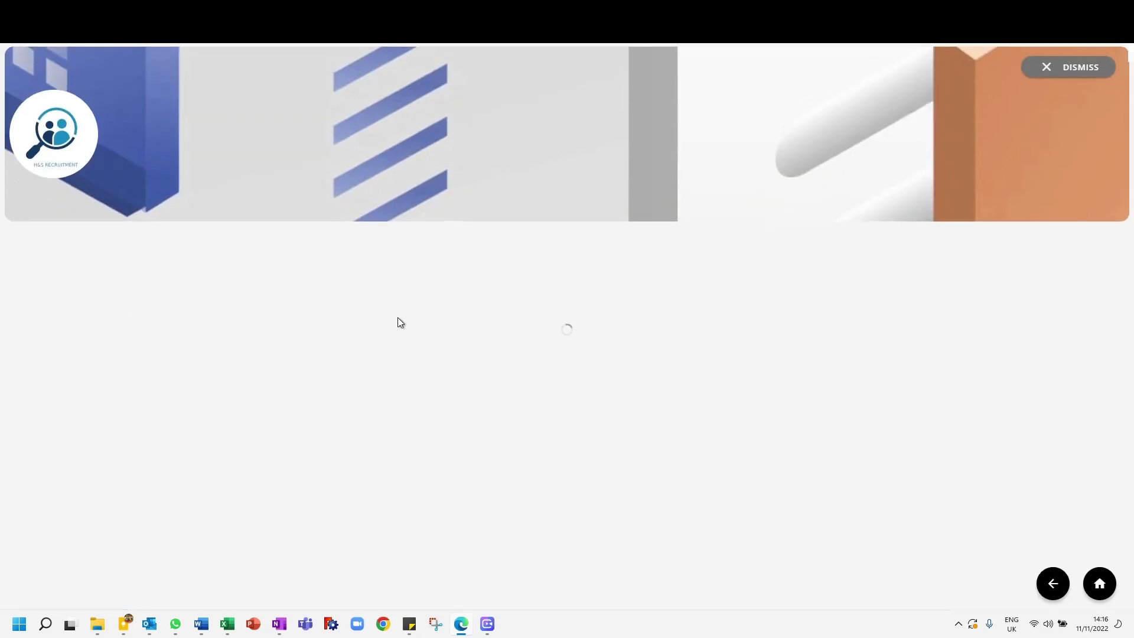
pyautogui.scroll(-1, 196, 345)
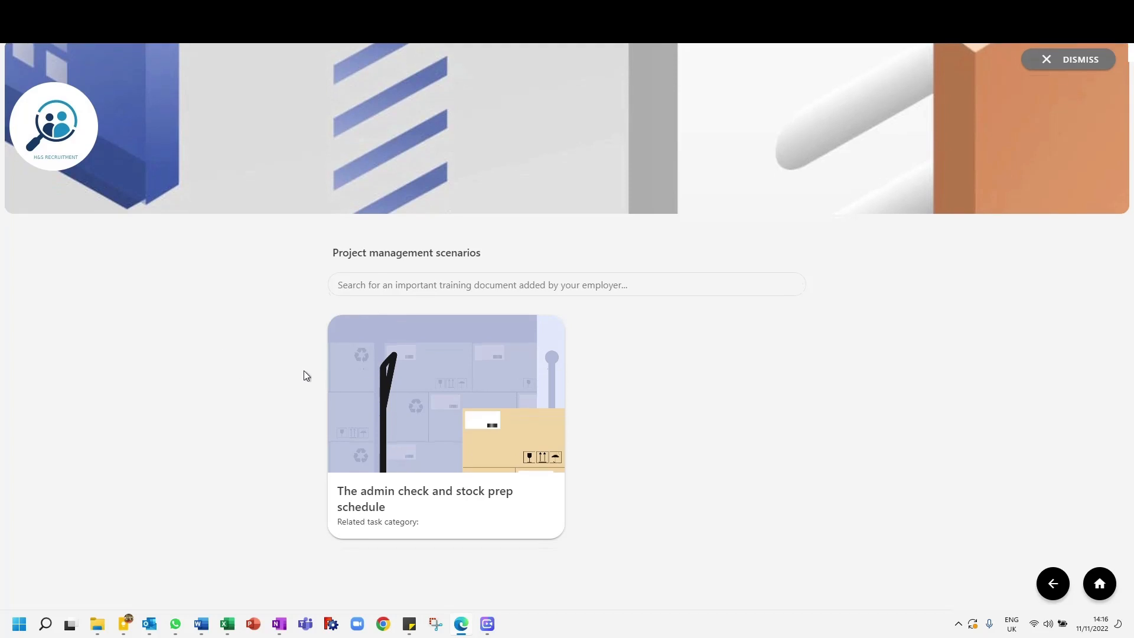
pyautogui.scroll(1, 806, 338)
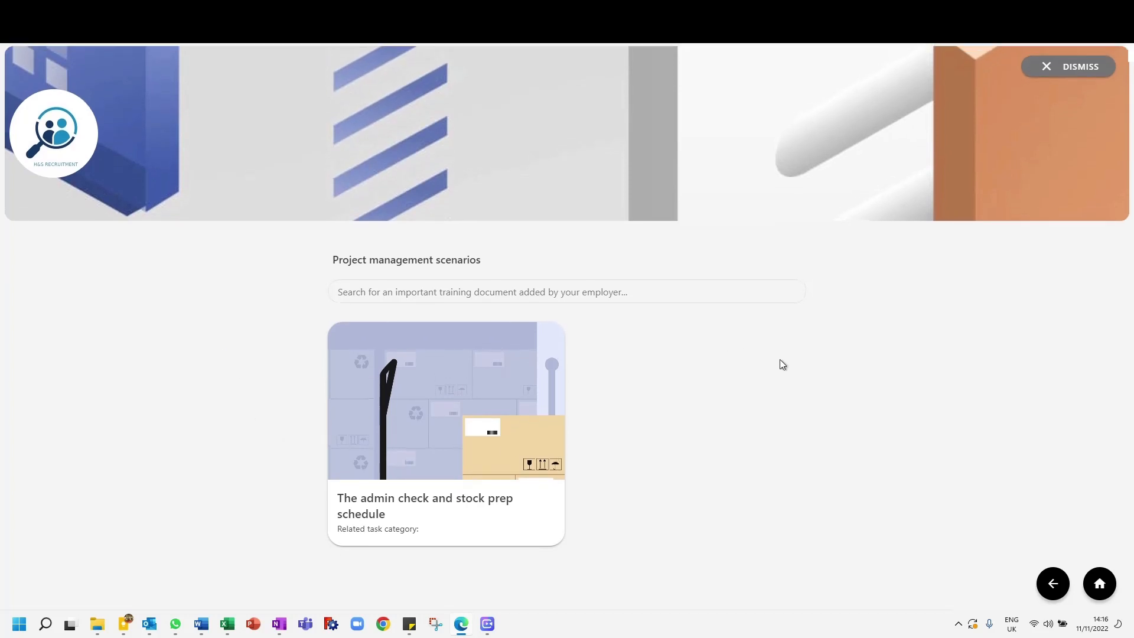
pyautogui.click(1057, 68)
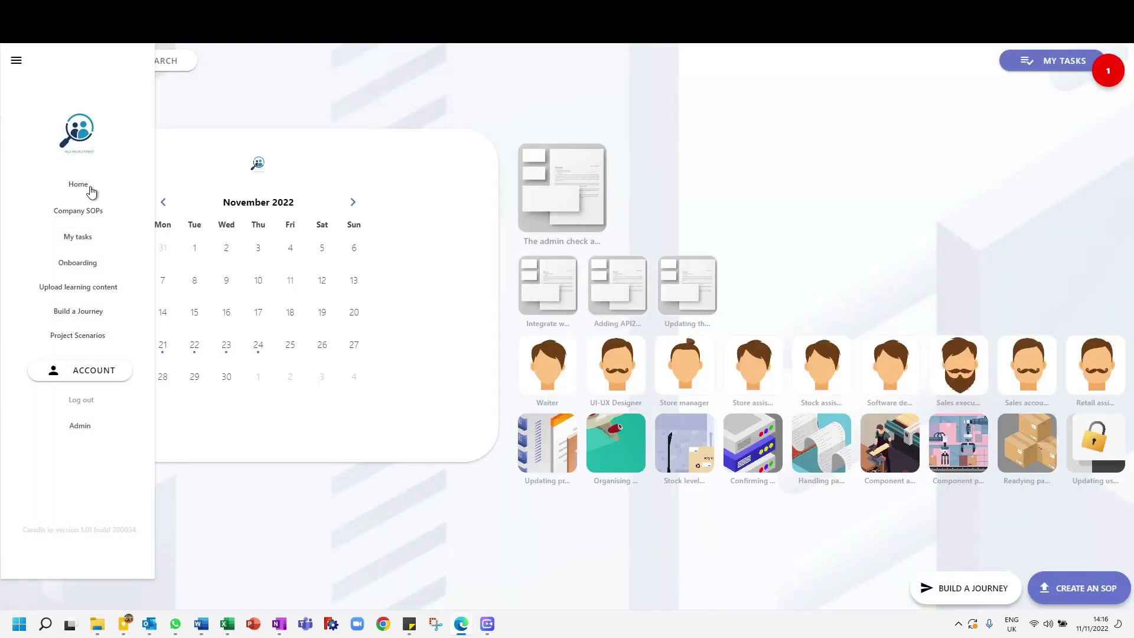
pyautogui.click(86, 186)
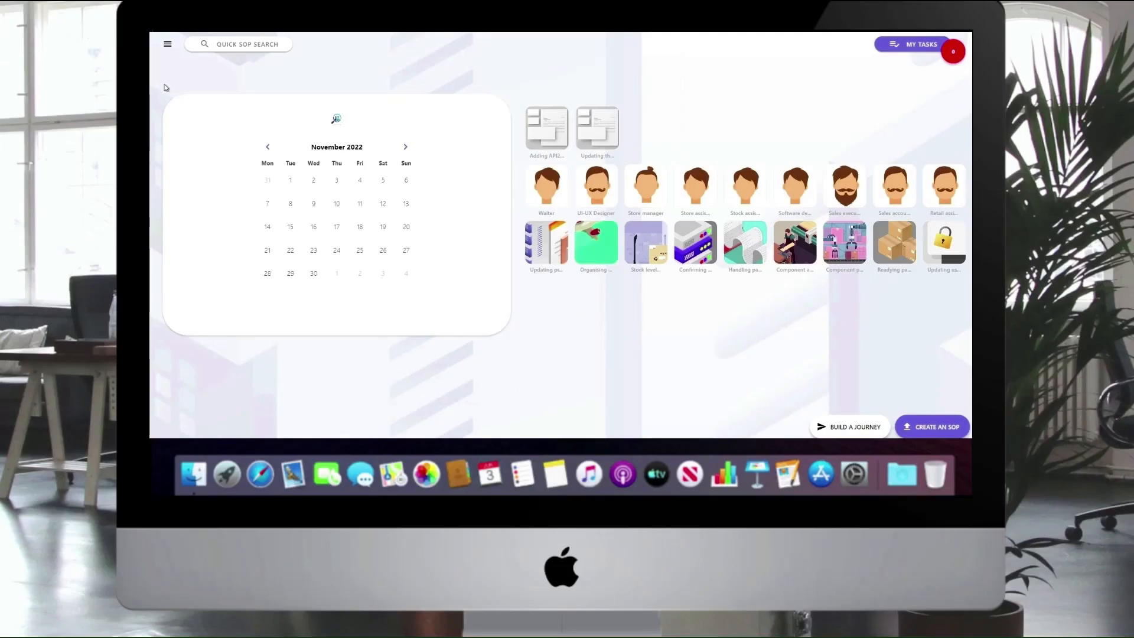
# Step: Open the company SOPs page and look over its company procedures and Canalis automations
pyautogui.click(169, 45)
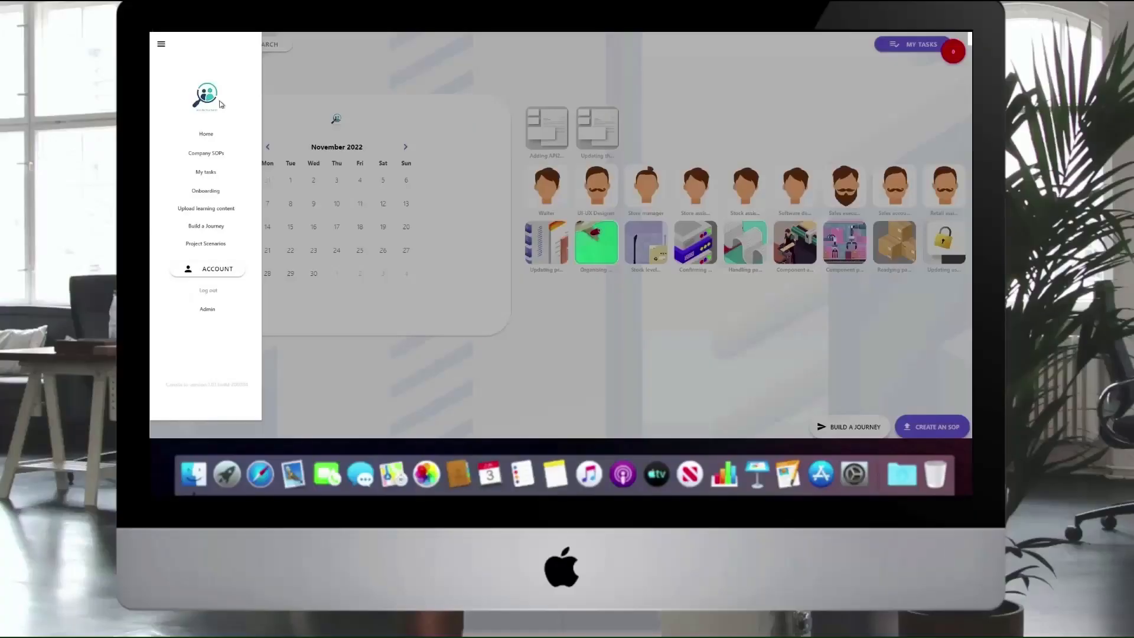
pyautogui.click(160, 46)
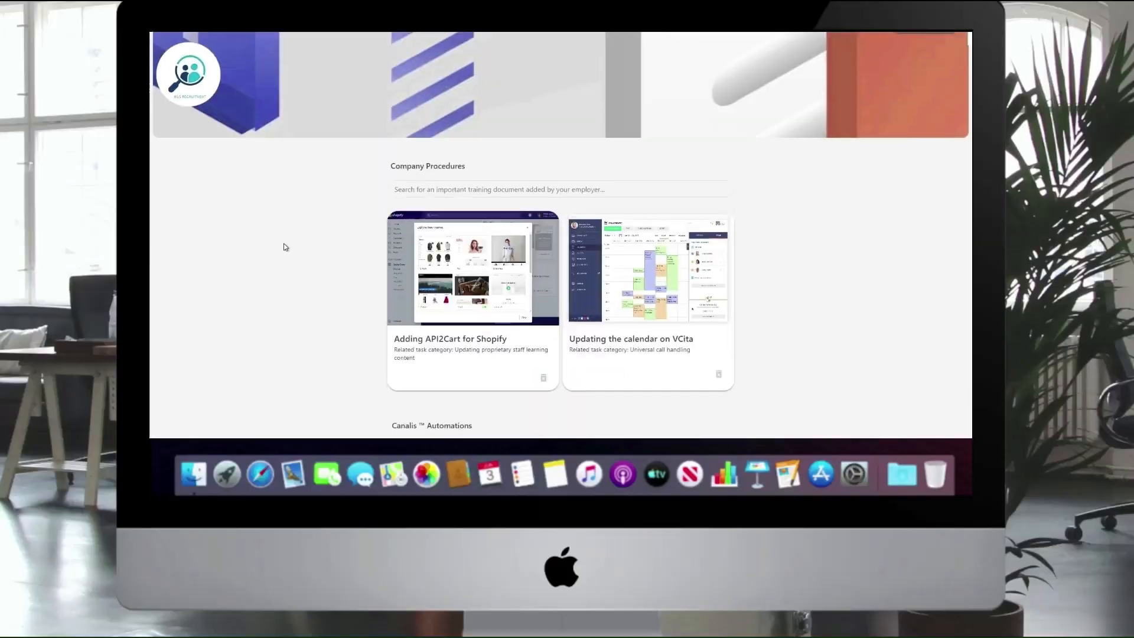
pyautogui.scroll(-5, 283, 243)
pyautogui.scroll(5, 288, 254)
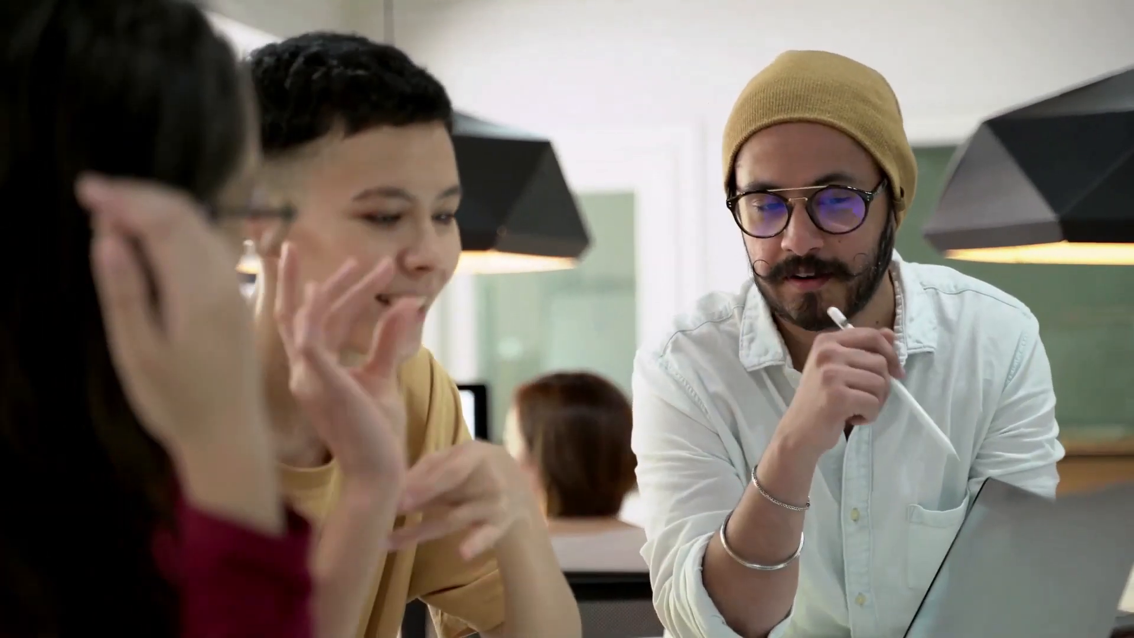